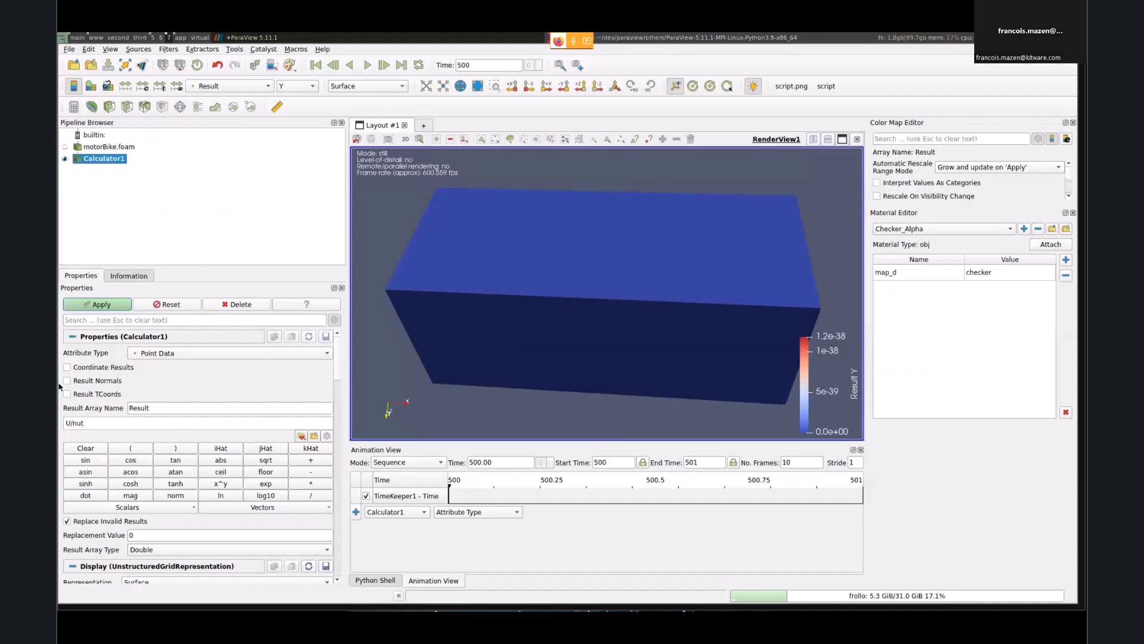
# Step: Apply the U/nut expression in Calculator1 and rename its result array to Re
pyautogui.click(86, 304)
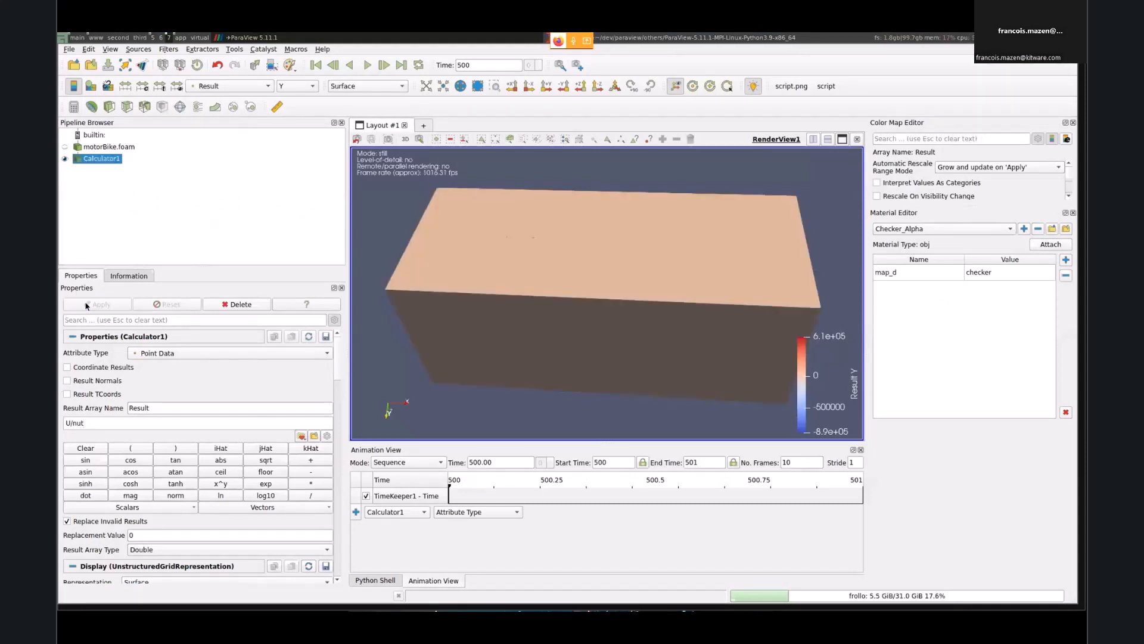
pyautogui.doubleClick(165, 410)
pyautogui.write('Re')
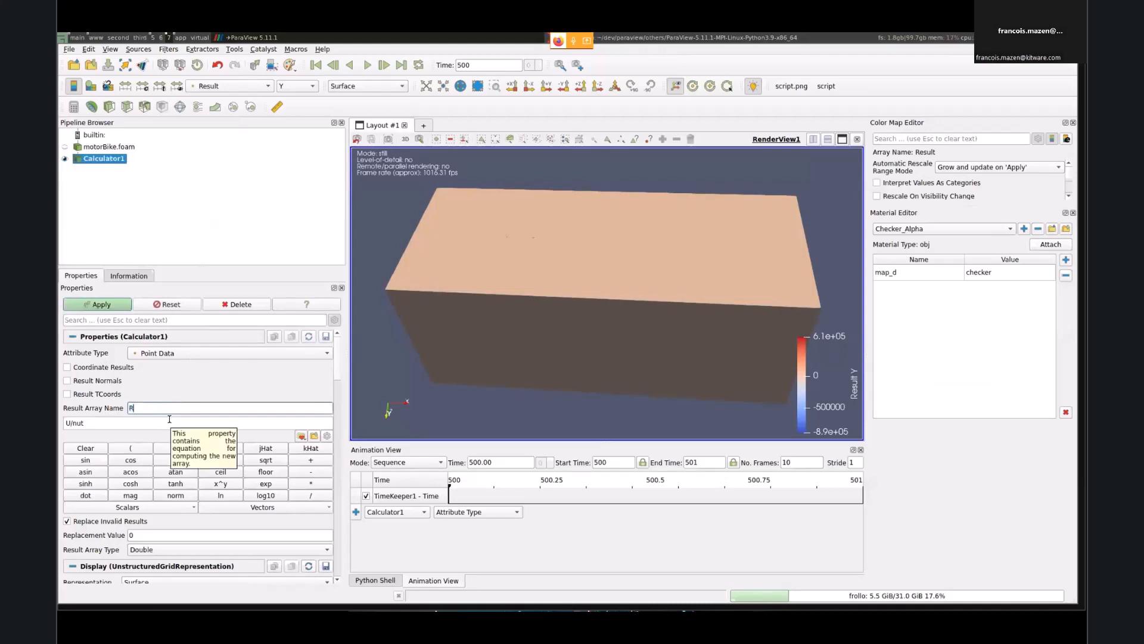
pyautogui.click(111, 305)
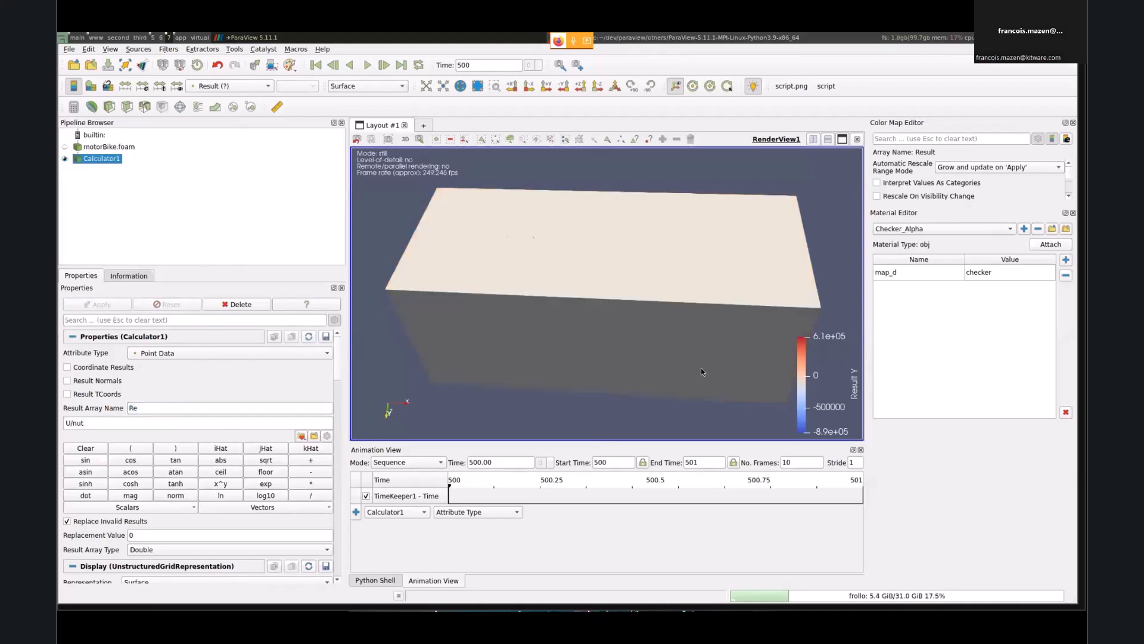
# Step: Color the Calculator1 output by the Re point array and view the box from above
pyautogui.moveTo(701, 368); pyautogui.dragTo(682, 324)
pyautogui.click(222, 88)
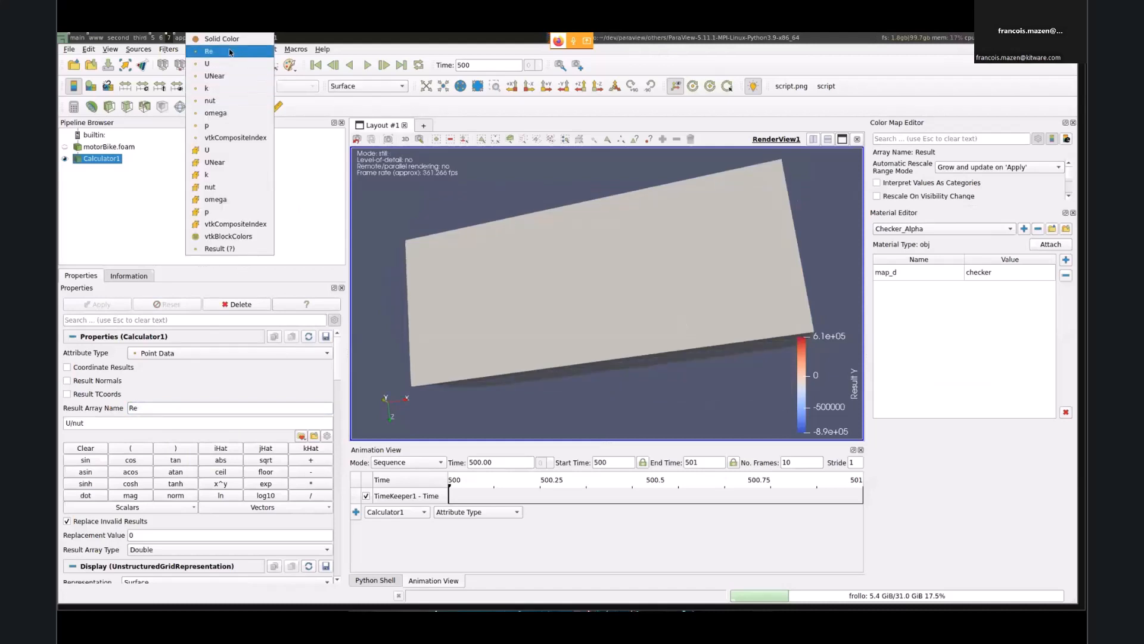
pyautogui.click(209, 51)
pyautogui.moveTo(596, 286)
pyautogui.mouseDown()
pyautogui.moveTo(628, 255)
pyautogui.moveTo(620, 310)
pyautogui.moveTo(615, 252)
pyautogui.moveTo(604, 318)
pyautogui.mouseUp()
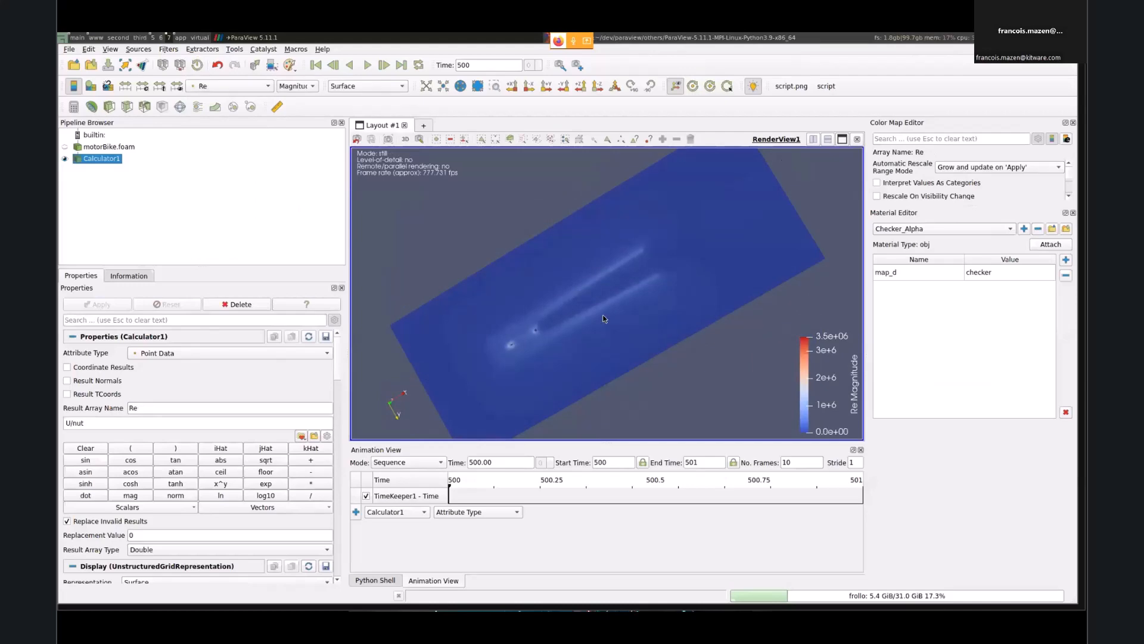
# Step: Check the exercise slide and add a Python Calculator filter to motorBike.foam in ParaView
pyautogui.press('super+Left')
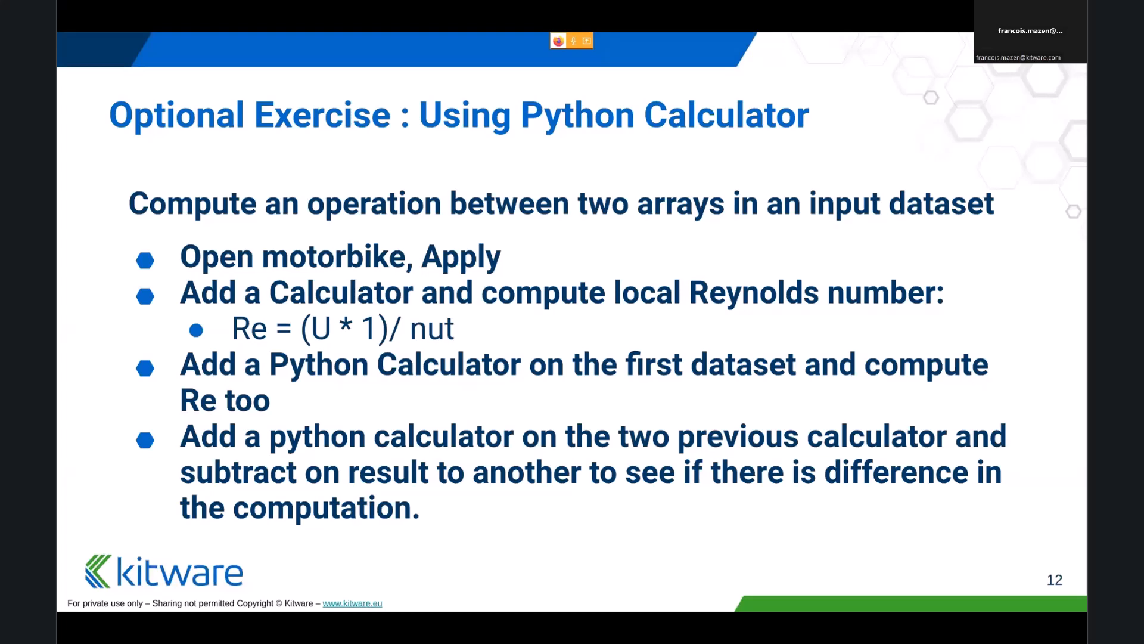
pyautogui.press('super+7')
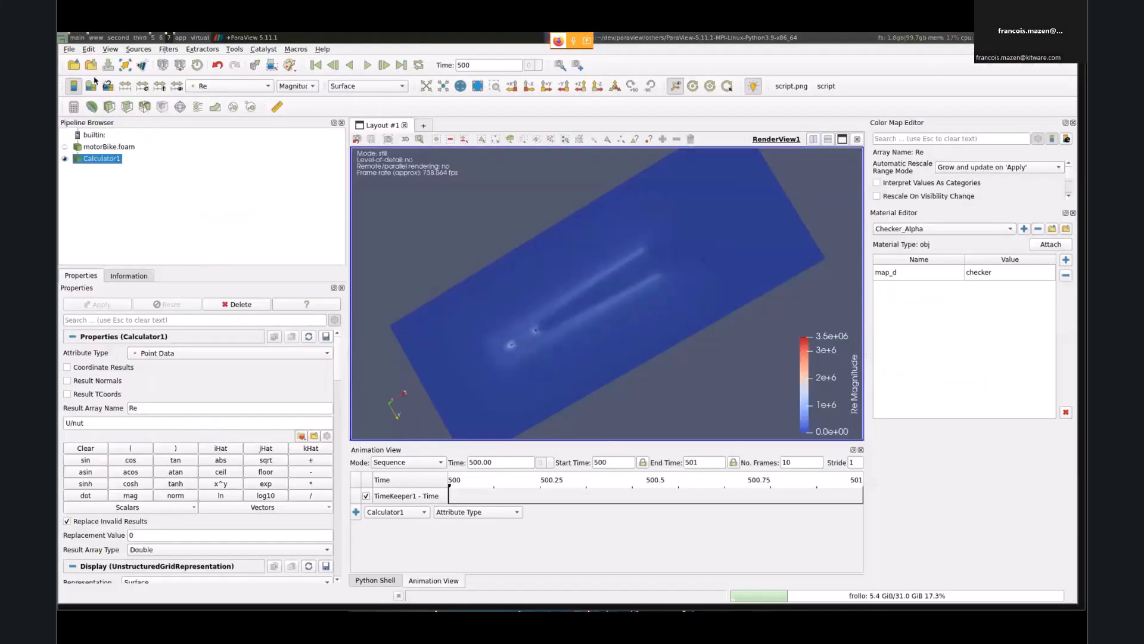
pyautogui.click(113, 147)
pyautogui.hotkey('ctrl', 'space')
pyautogui.write('pytho')
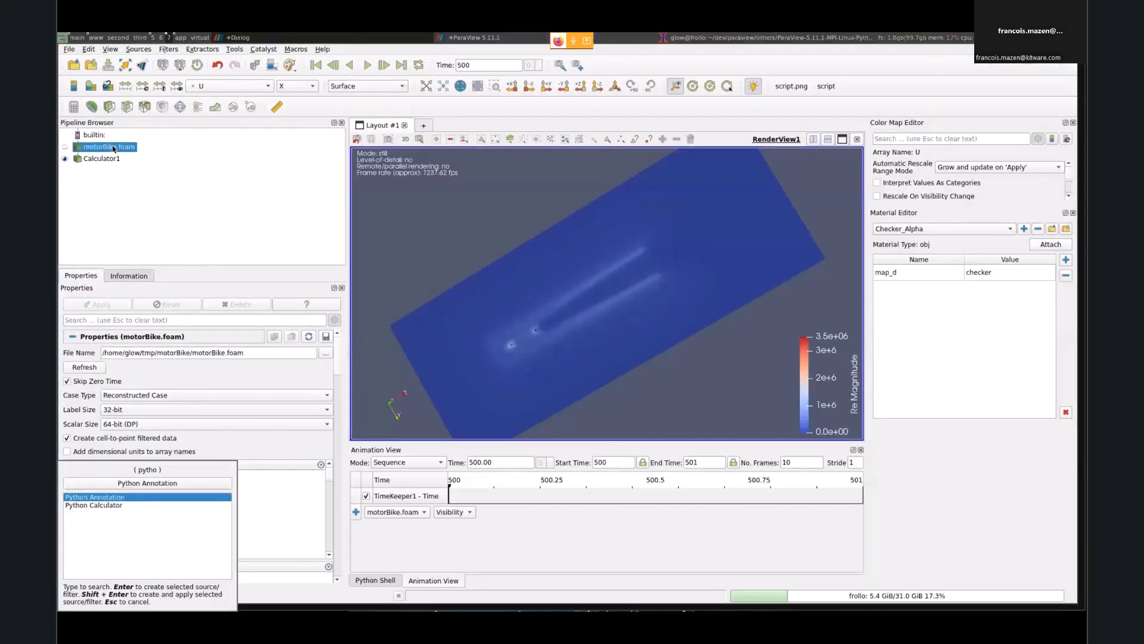
pyautogui.press('Down')
pyautogui.press('Return')
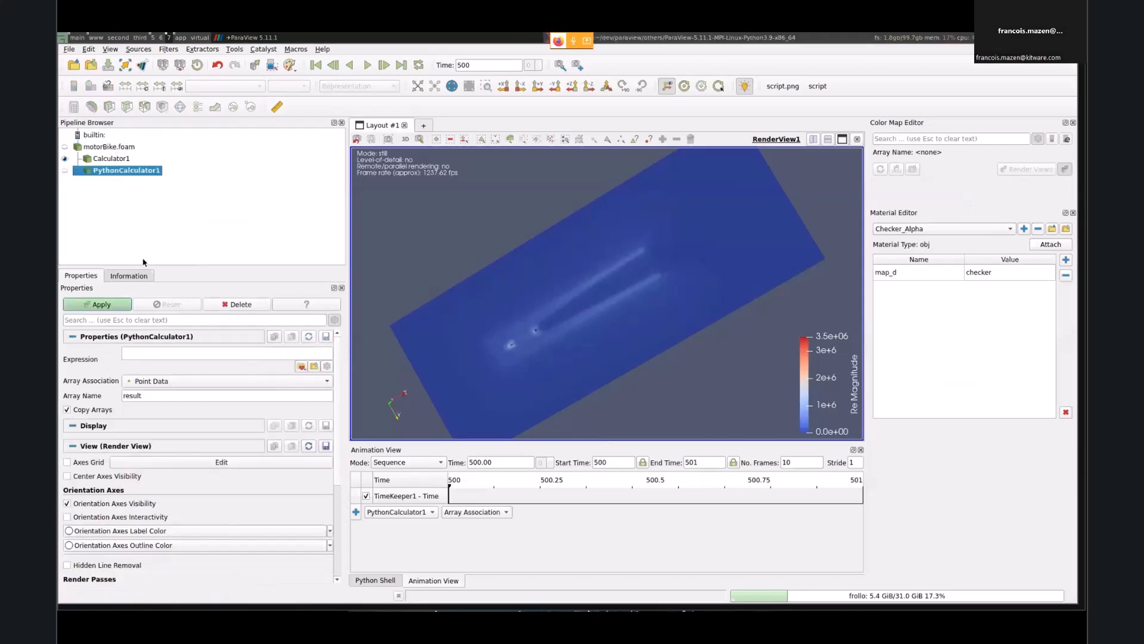
# Step: Check the Calculator1 settings and set the Python Calculator's array name to Re
pyautogui.click(111, 159)
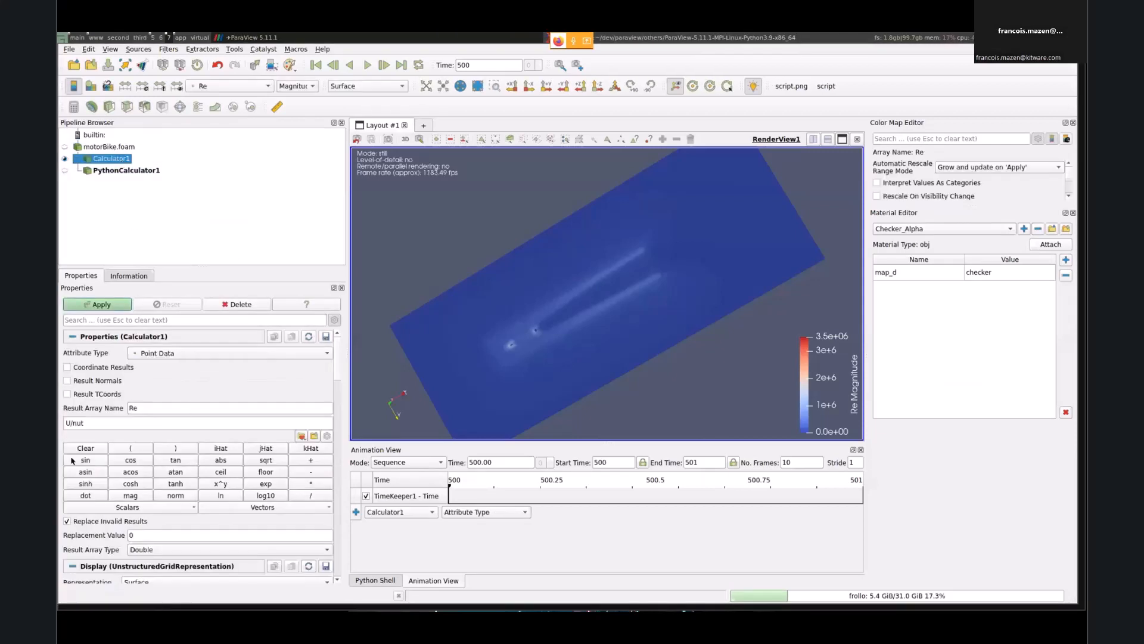
pyautogui.click(143, 172)
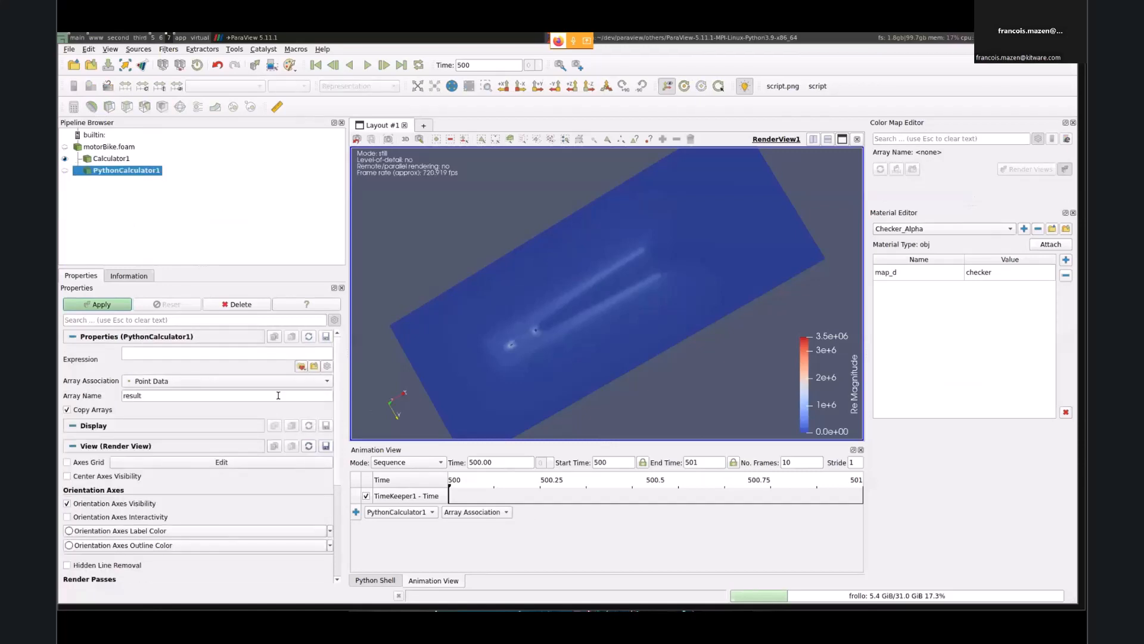
pyautogui.click(227, 356)
pyautogui.click(165, 397)
pyautogui.doubleClick(164, 397)
pyautogui.write('Re')
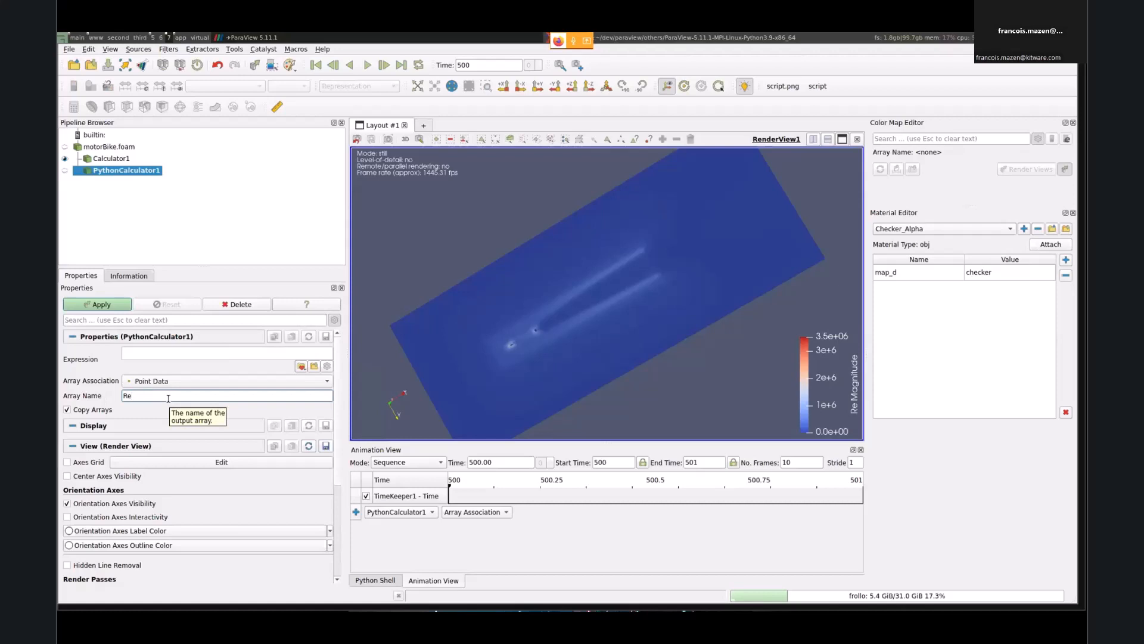
# Step: Start the Python Calculator expression with inputs[0].PointData["U"] followed by a division sign
pyautogui.click(156, 354)
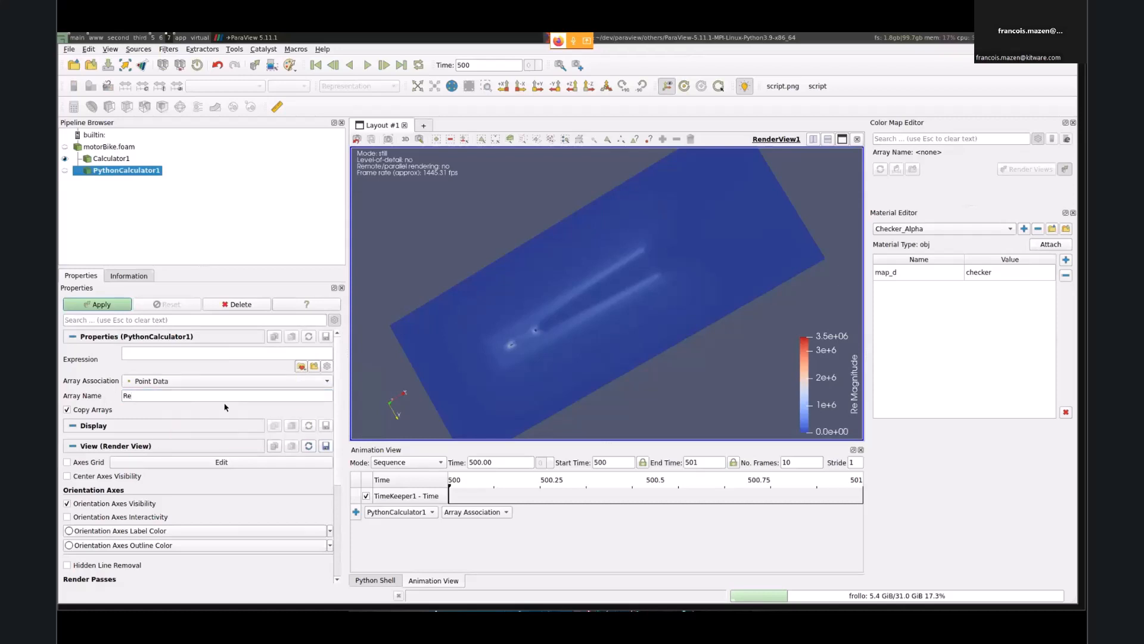
pyautogui.write('inpu')
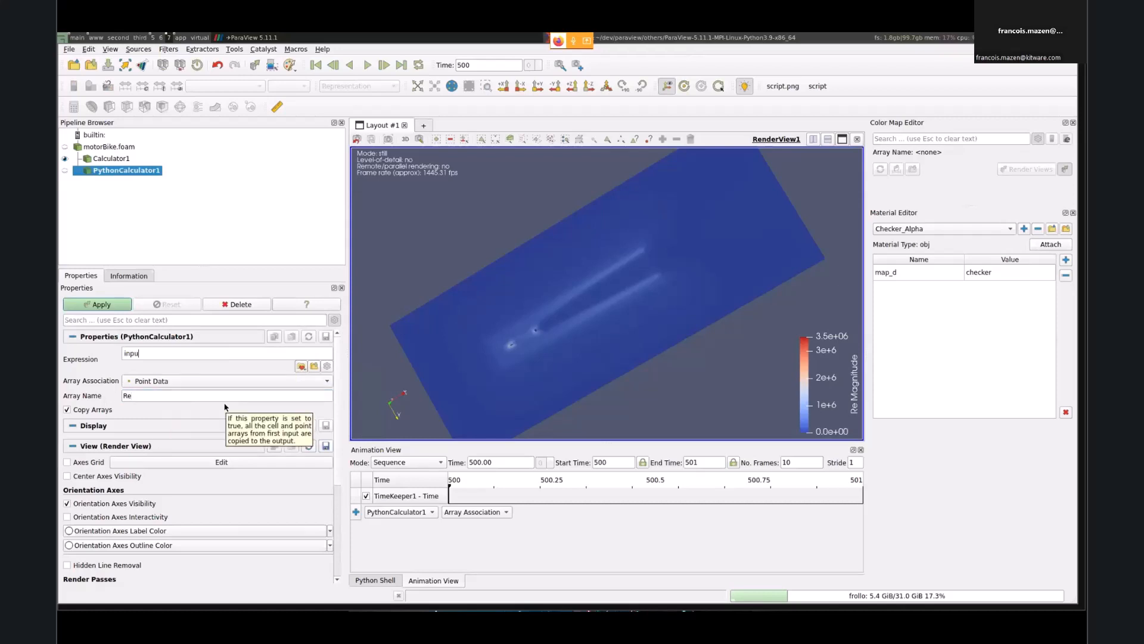
pyautogui.write('ts[0]')
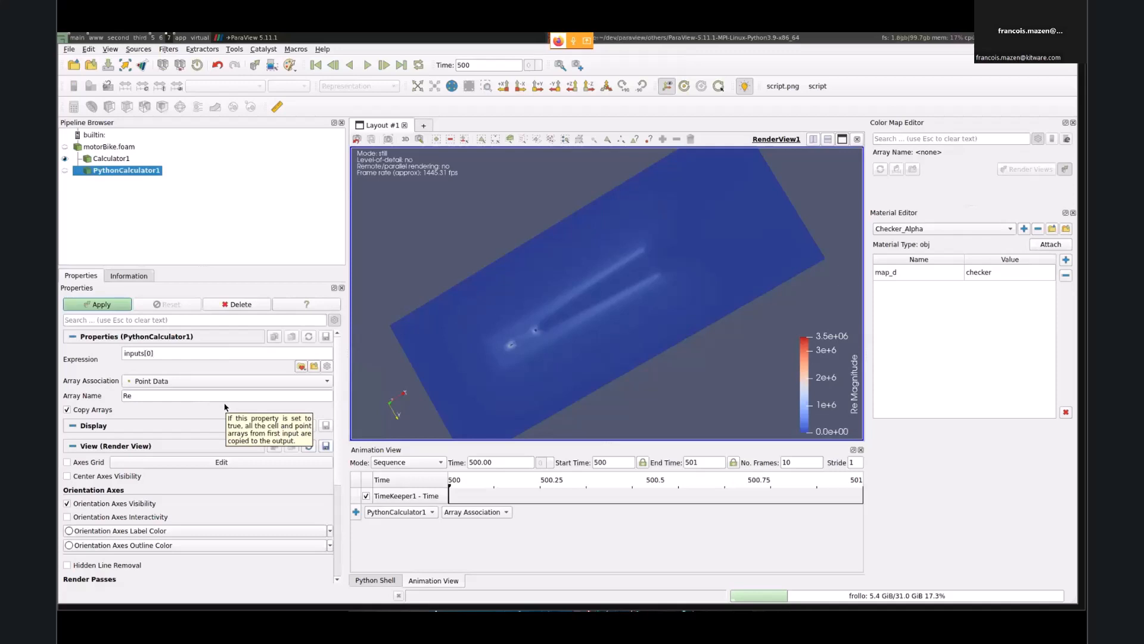
pyautogui.write('.PointDat')
pyautogui.write("a[']")
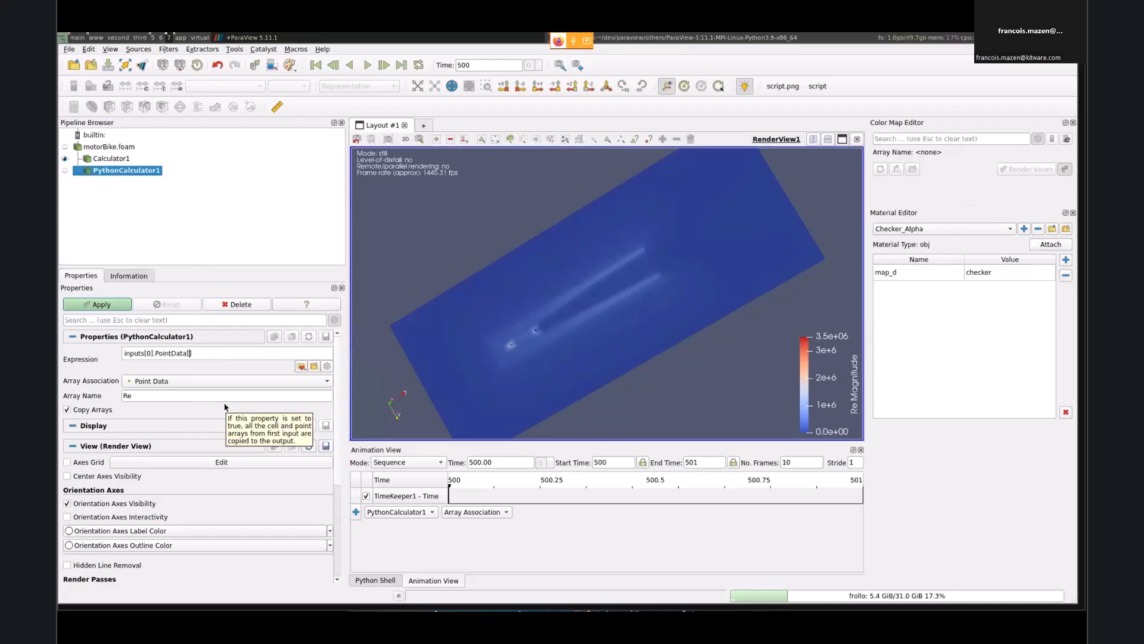
pyautogui.write('"')
pyautogui.press('Left')
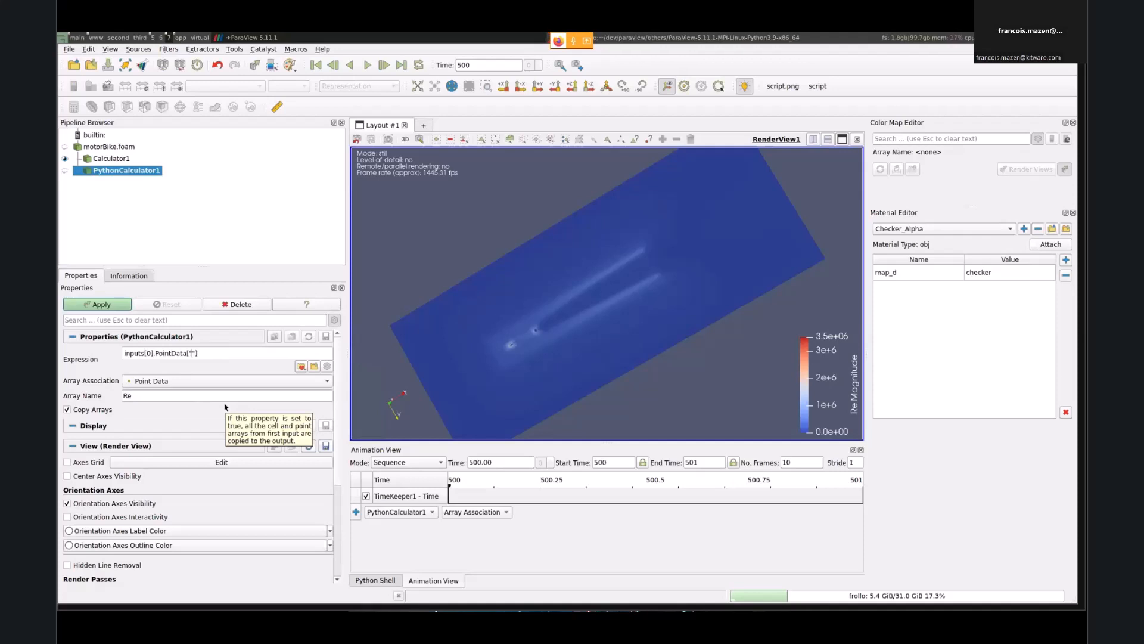
pyautogui.write('U')
pyautogui.press('End')
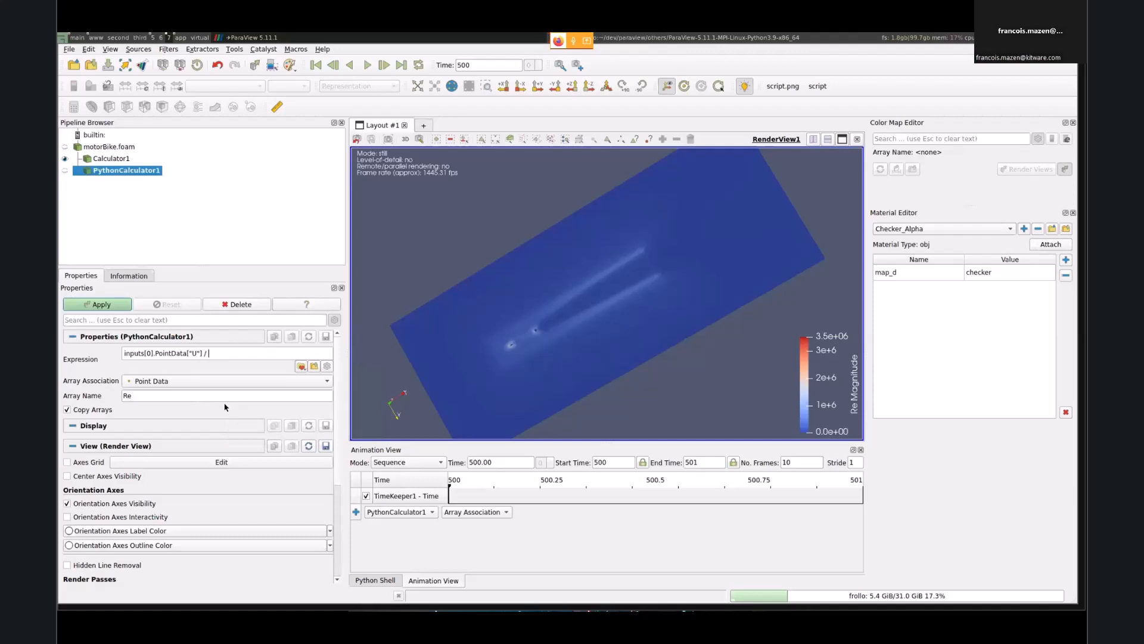
# Step: Reuse the copied term to complete the expression with inputs[0].PointData["nut"] as divisor, and apply it
pyautogui.tripleClick(205, 354)
pyautogui.hotkey('ctrl', 'c')
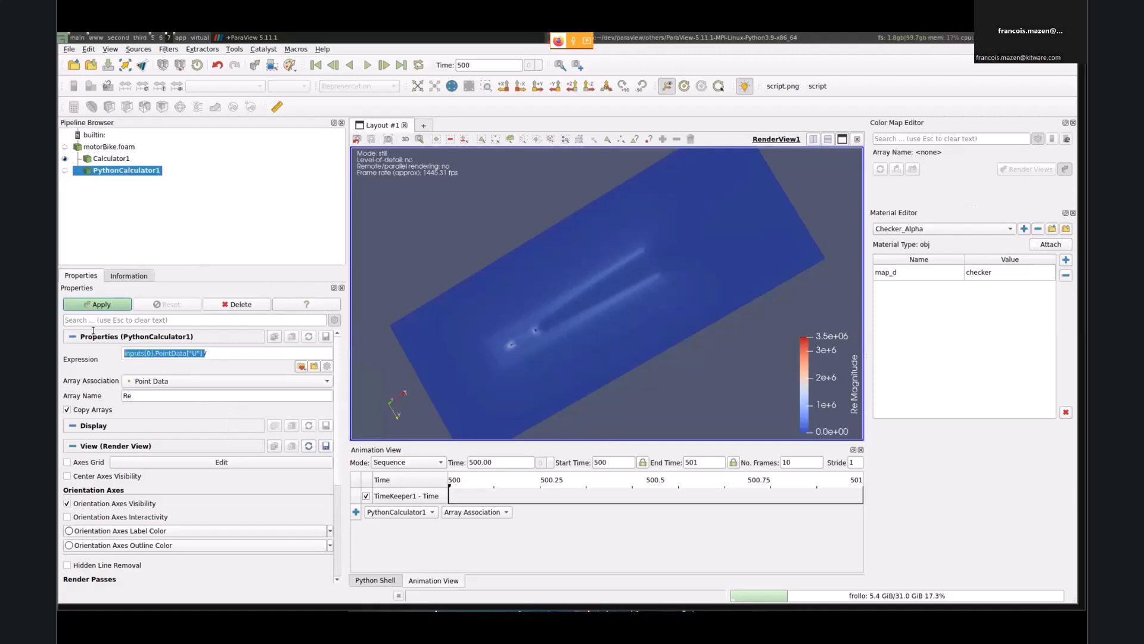
pyautogui.click(226, 354)
pyautogui.hotkey('ctrl', 'v')
pyautogui.click(282, 353)
pyautogui.press('BackSpace')
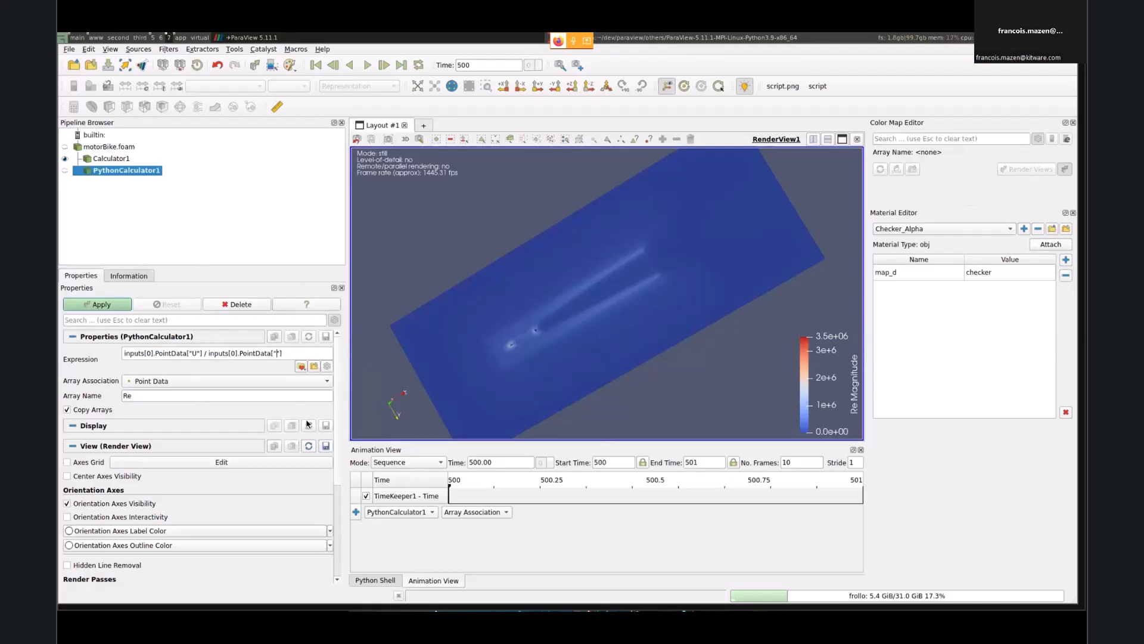
pyautogui.write('nut')
pyautogui.click(97, 304)
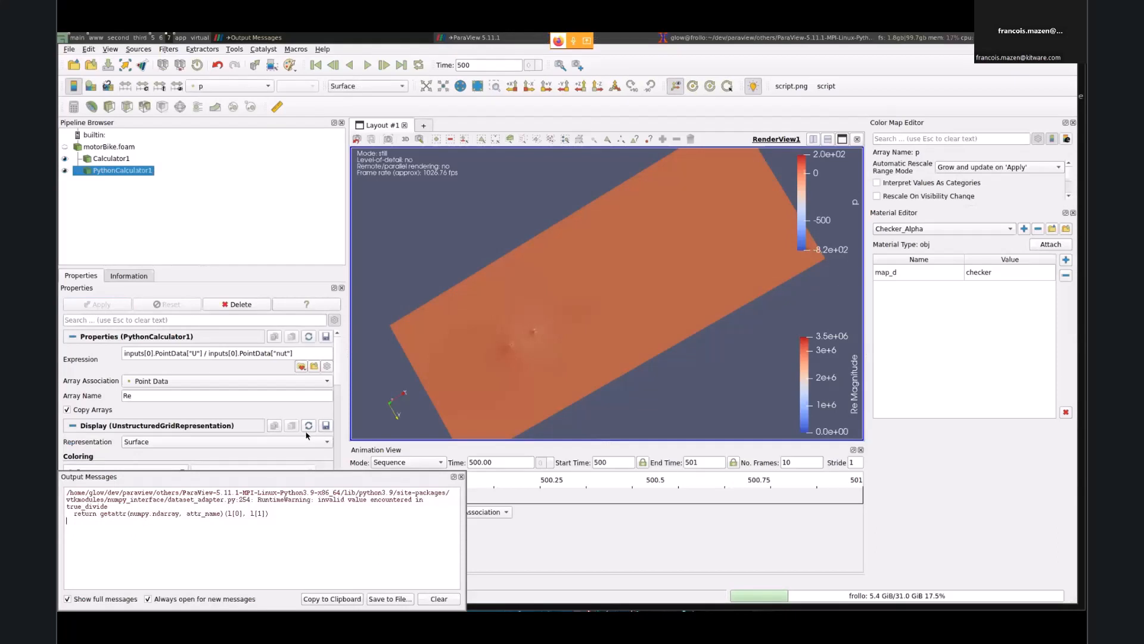
# Step: Replace the Python Calculator expression with the short form U/nut and apply it
pyautogui.click(291, 352)
pyautogui.hotkey('ctrl', 'a')
pyautogui.write('U')
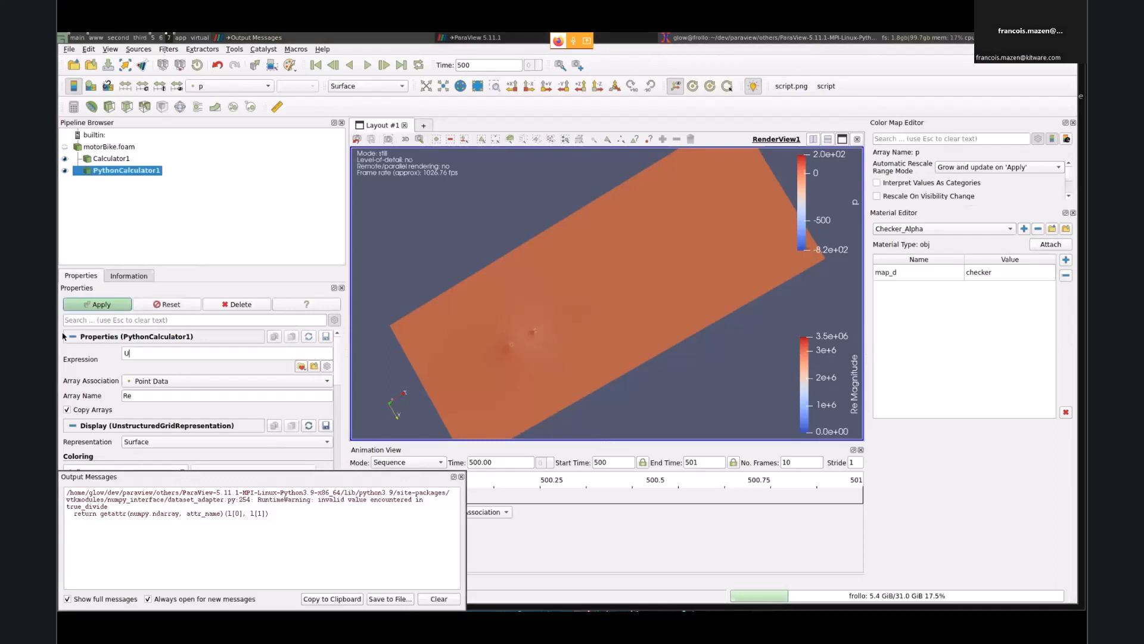
pyautogui.write('/nut')
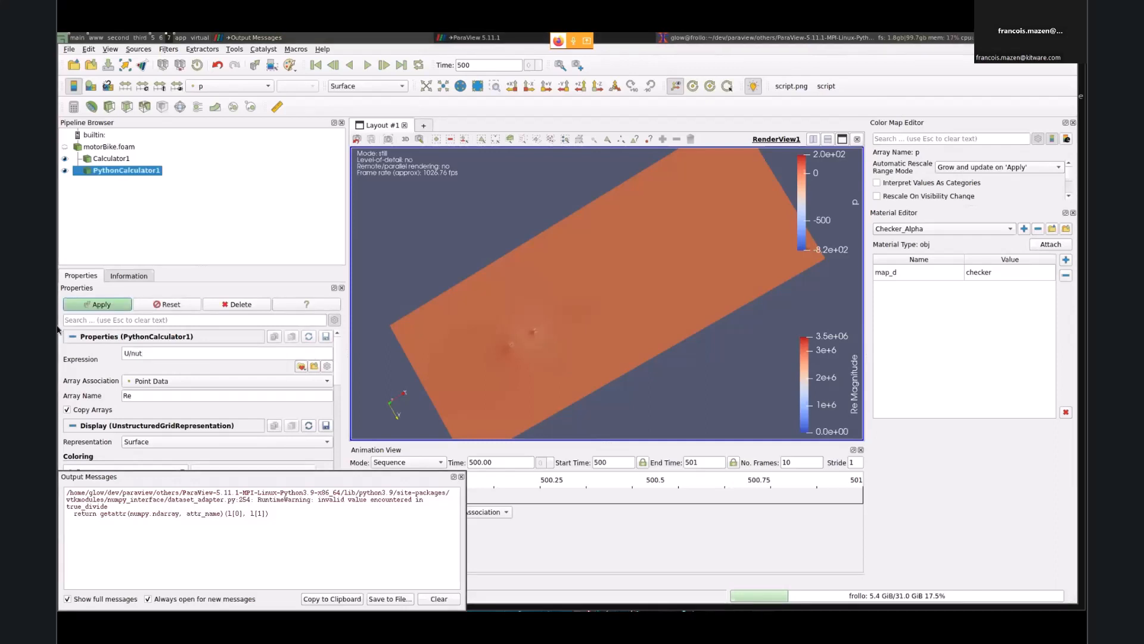
pyautogui.click(118, 306)
# Step: Color the PythonCalculator1 output by the Re point array and orbit the box to view it
pyautogui.click(224, 85)
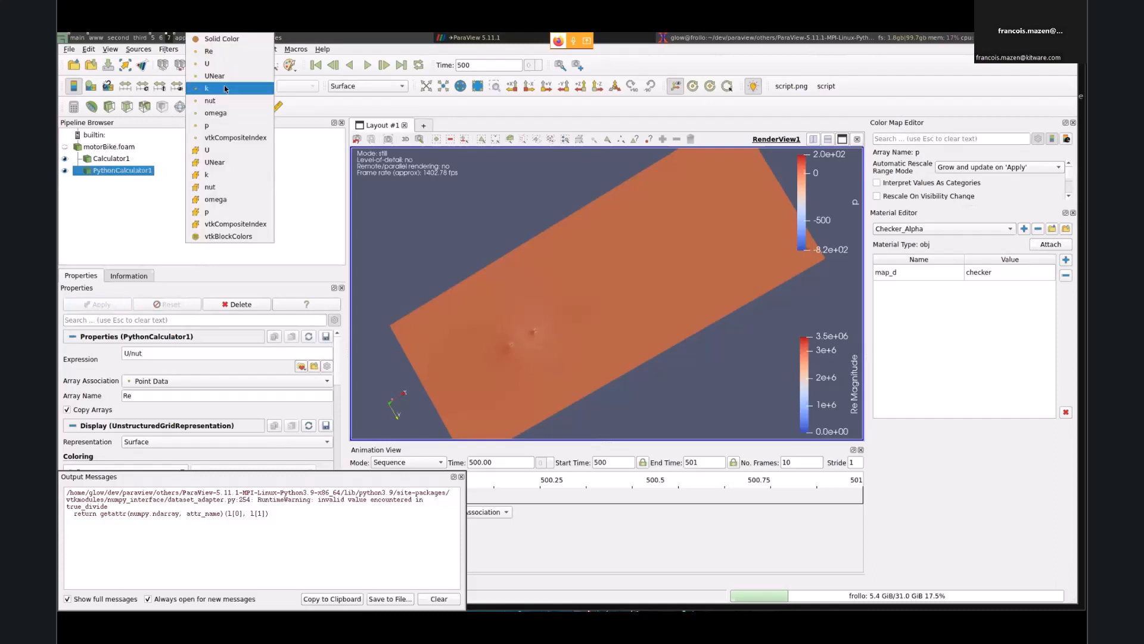
pyautogui.click(209, 52)
pyautogui.moveTo(394, 234); pyautogui.dragTo(636, 171)
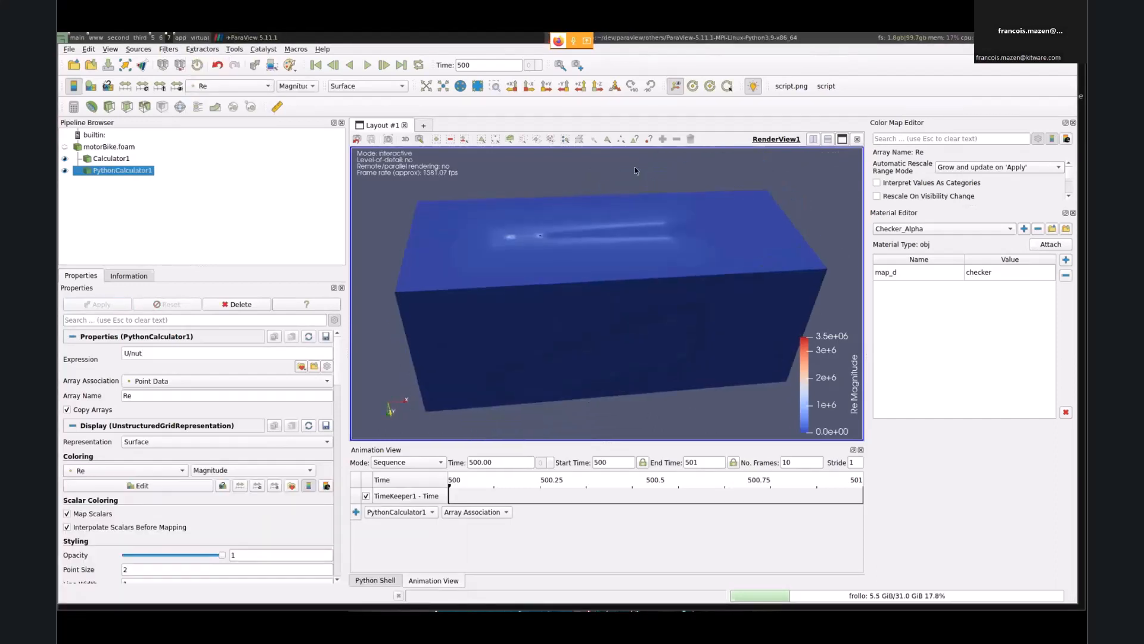
# Step: Compare the Re coloring of Calculator1 and PythonCalculator1 in the render view
pyautogui.click(114, 159)
pyautogui.click(251, 88)
pyautogui.click(251, 88)
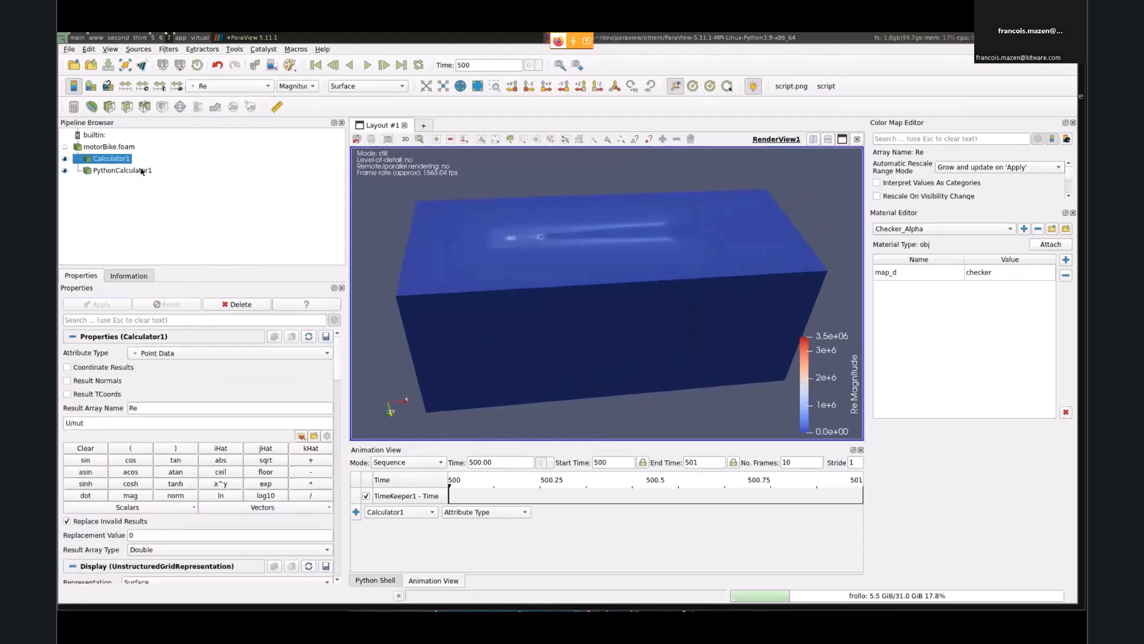
pyautogui.click(122, 170)
pyautogui.click(233, 88)
pyautogui.click(233, 88)
pyautogui.moveTo(593, 279); pyautogui.dragTo(577, 319)
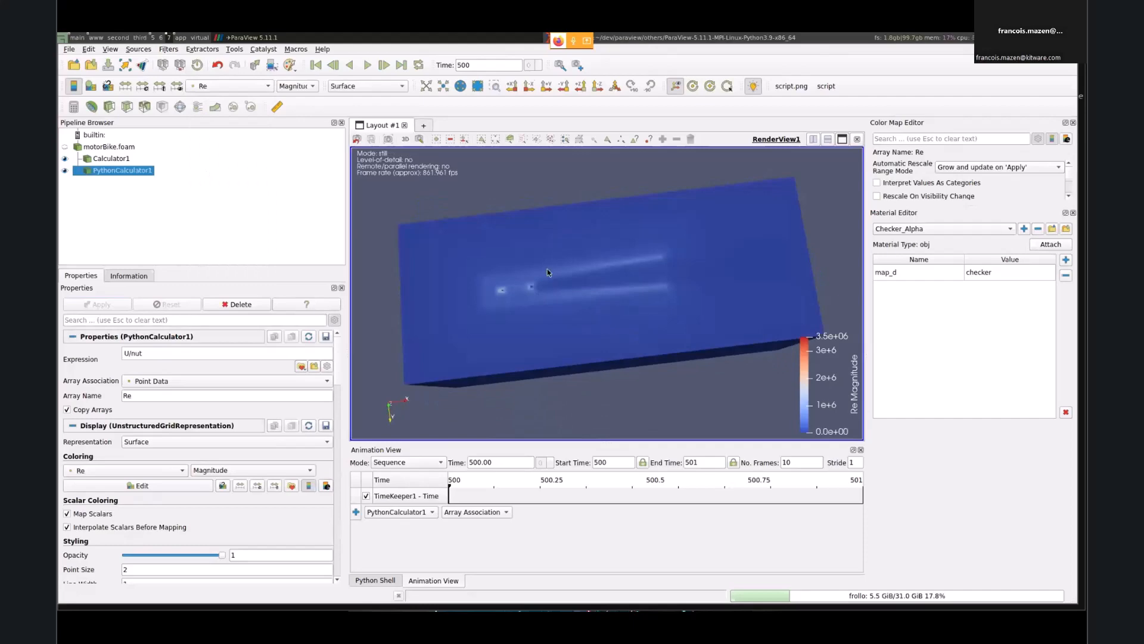
# Step: Recheck the exercise slide and add a Python Calculator that takes both Calculator1 and PythonCalculator1 as inputs
pyautogui.press('super+Left')
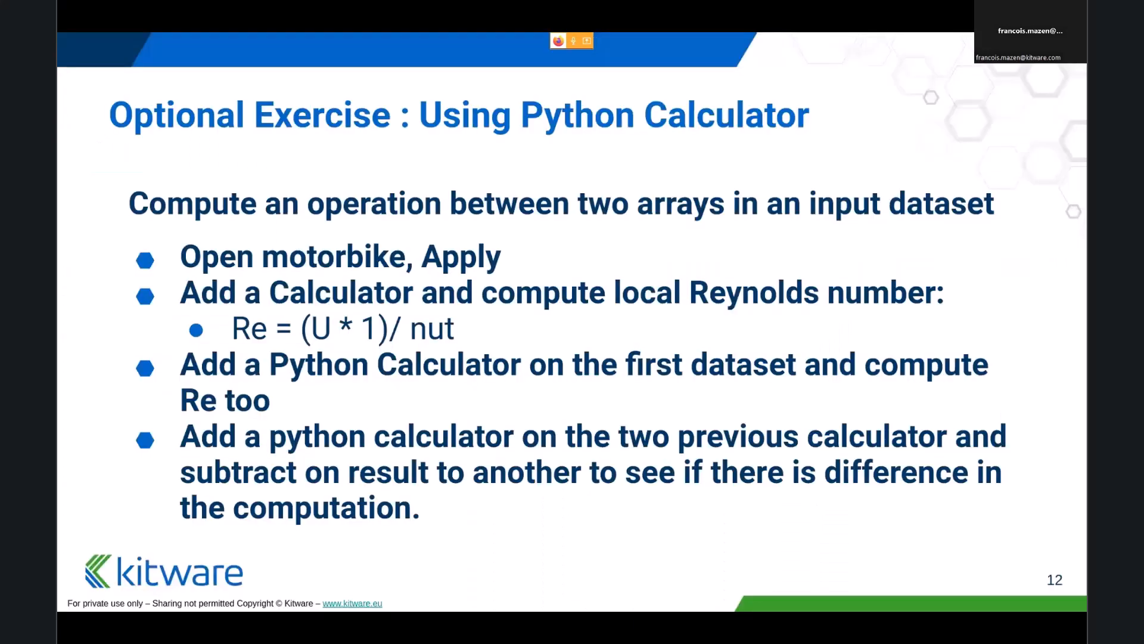
pyautogui.press('super+Right')
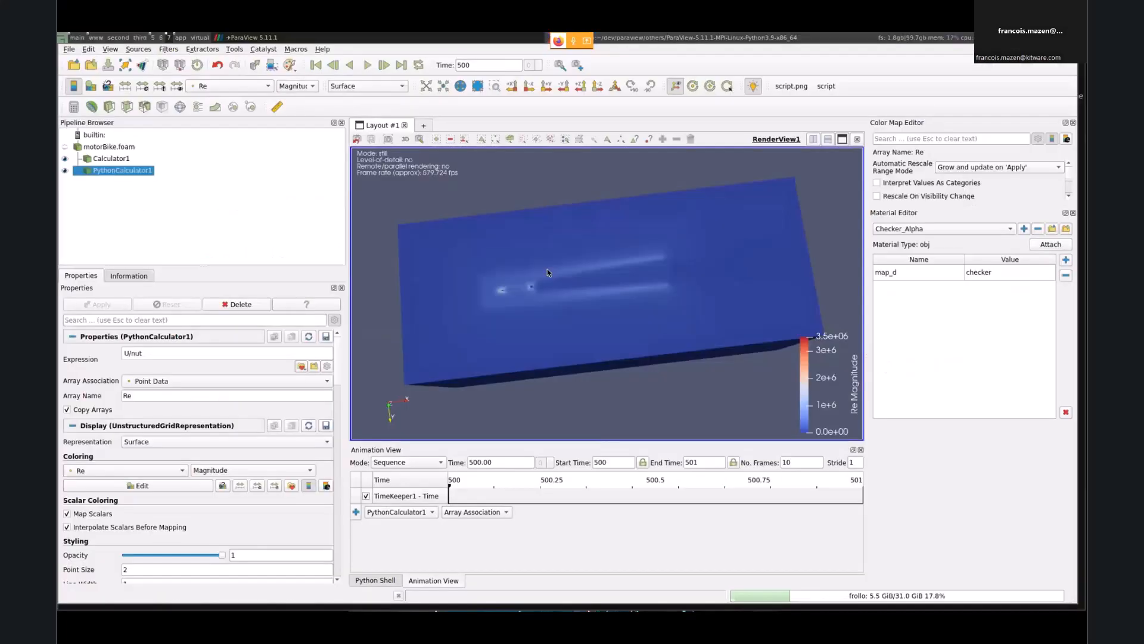
pyautogui.click(121, 159)
pyautogui.keyDown('ctrl'); pyautogui.click(121, 171); pyautogui.keyUp('ctrl')
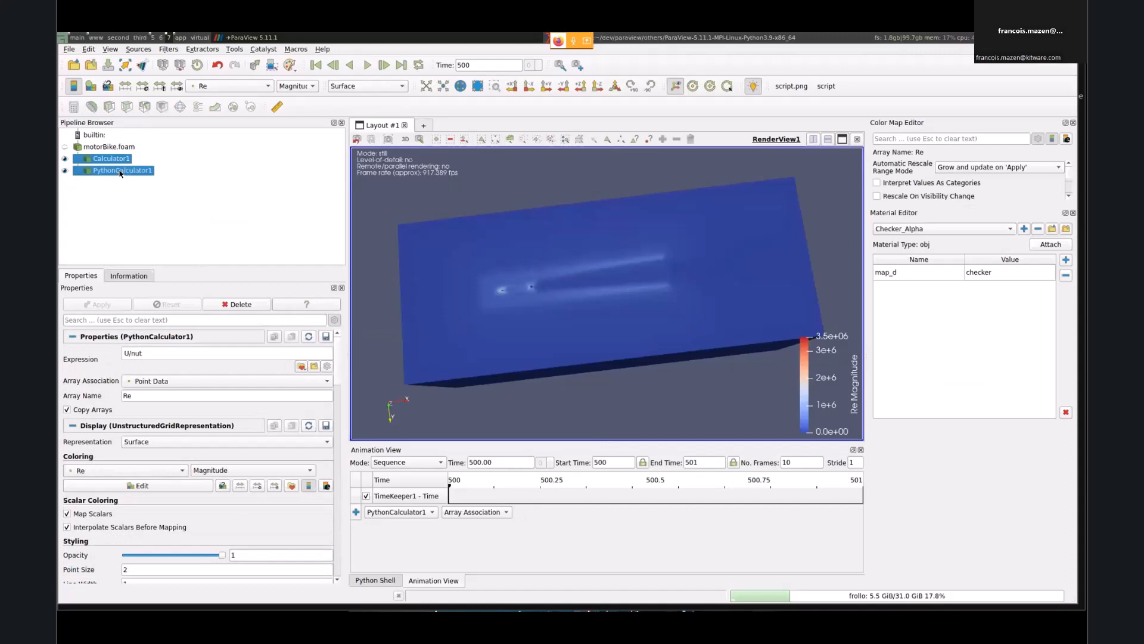
pyautogui.hotkey('ctrl', 'space')
pyautogui.write('Python')
pyautogui.press('Return')
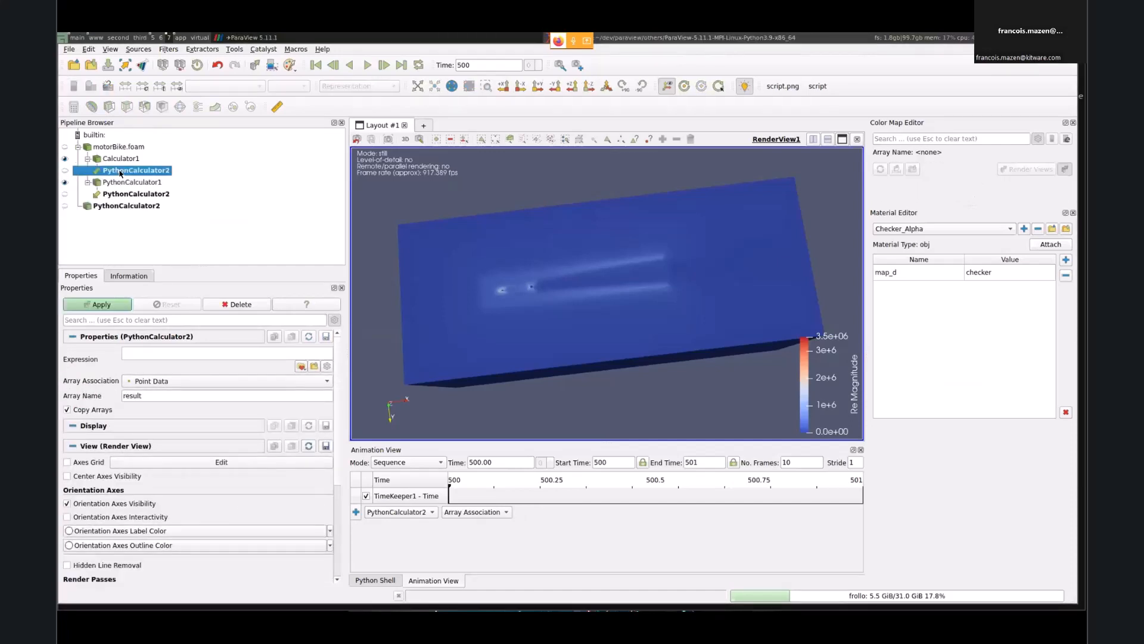
# Step: Enter inputs[0].PointData['Re'] followed by a minus sign as the start of the PythonCalculator2 expression
pyautogui.click(130, 207)
pyautogui.click(148, 352)
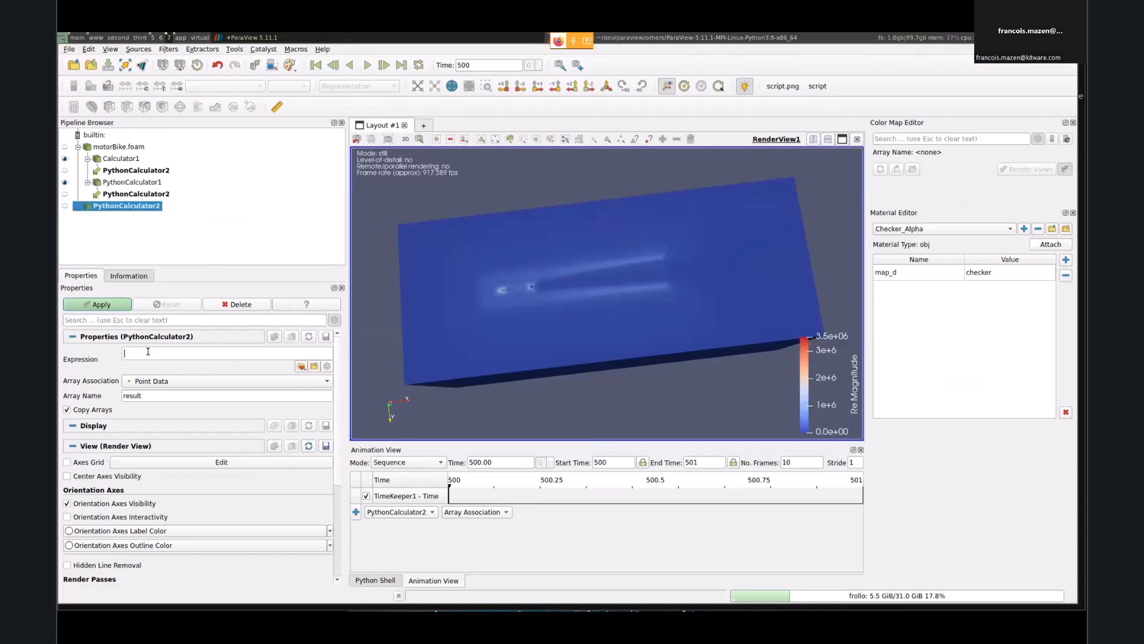
pyautogui.write('inputs')
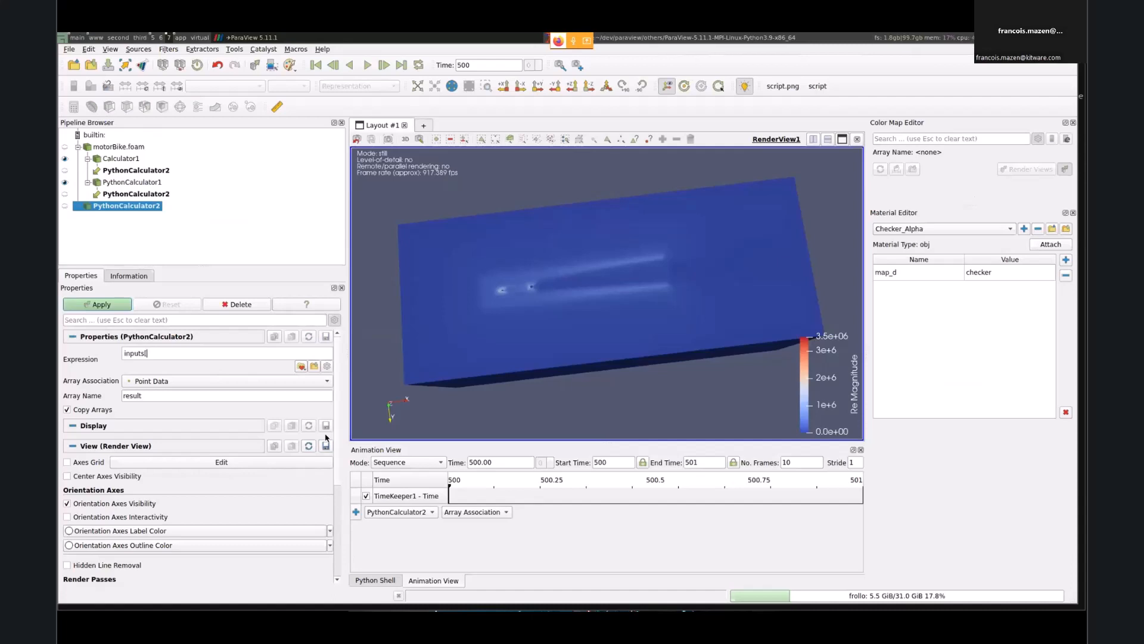
pyautogui.write('[0].PointData')
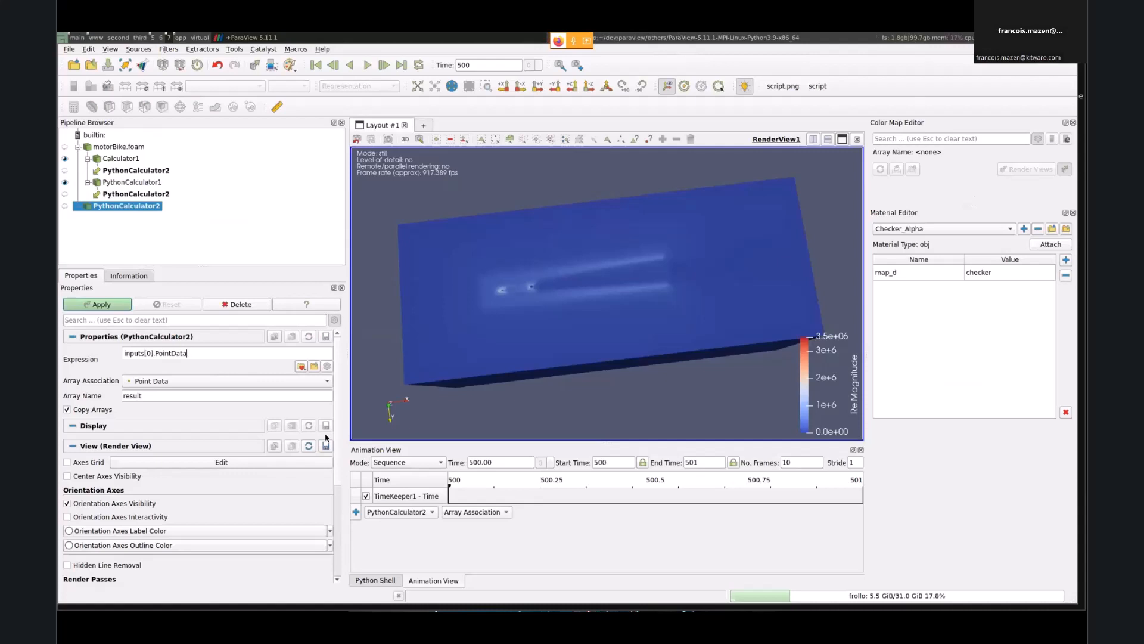
pyautogui.write('[]"Re')
# Step: Duplicate the first operand after the minus sign, change its index to get inputs[1].PointData['Re'], and apply the Python Calculator
pyautogui.press('Left')
pyautogui.press('Left')
pyautogui.hotkey('shift', 'Home')
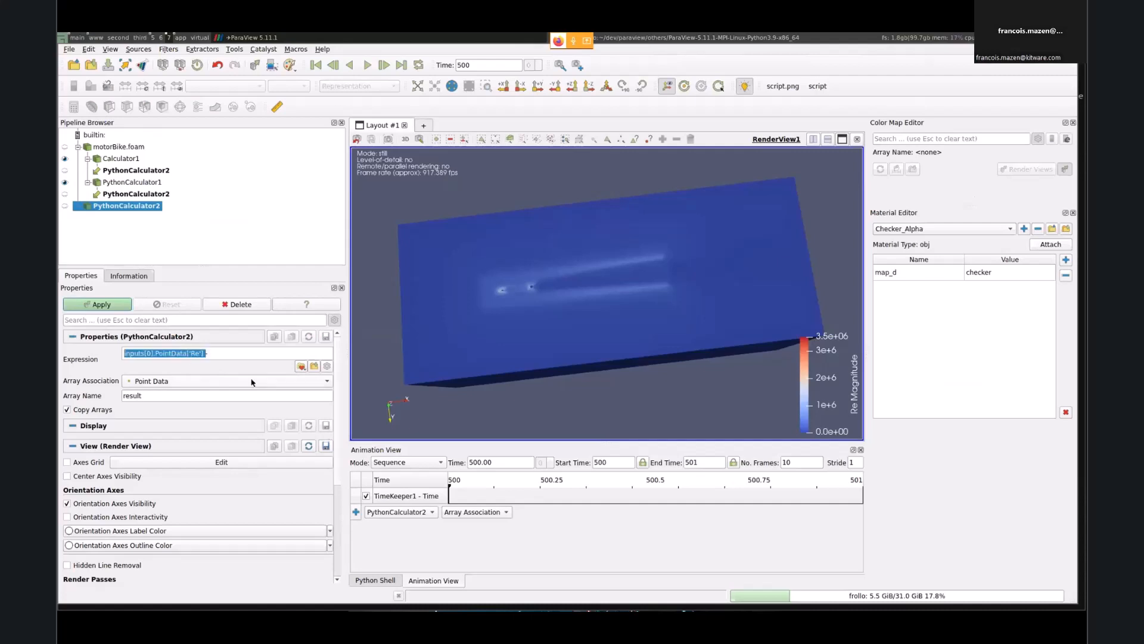
pyautogui.hotkey('ctrl', 'c')
pyautogui.press('End')
pyautogui.hotkey('ctrl', 'v')
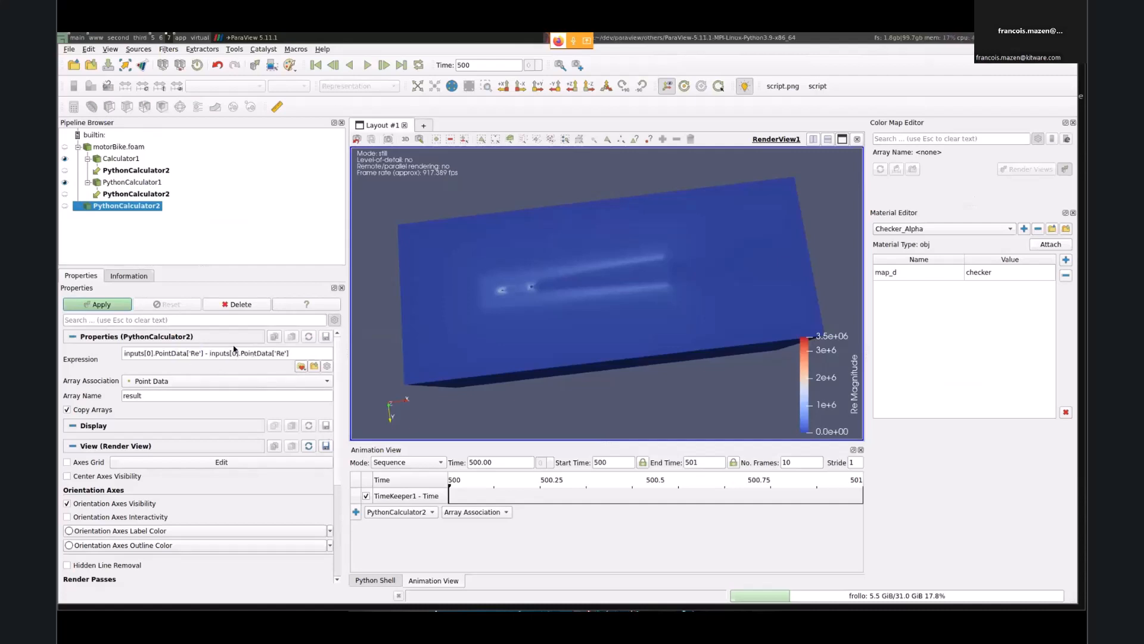
pyautogui.click(237, 354)
pyautogui.press('BackSpace')
pyautogui.write('1')
pyautogui.click(115, 305)
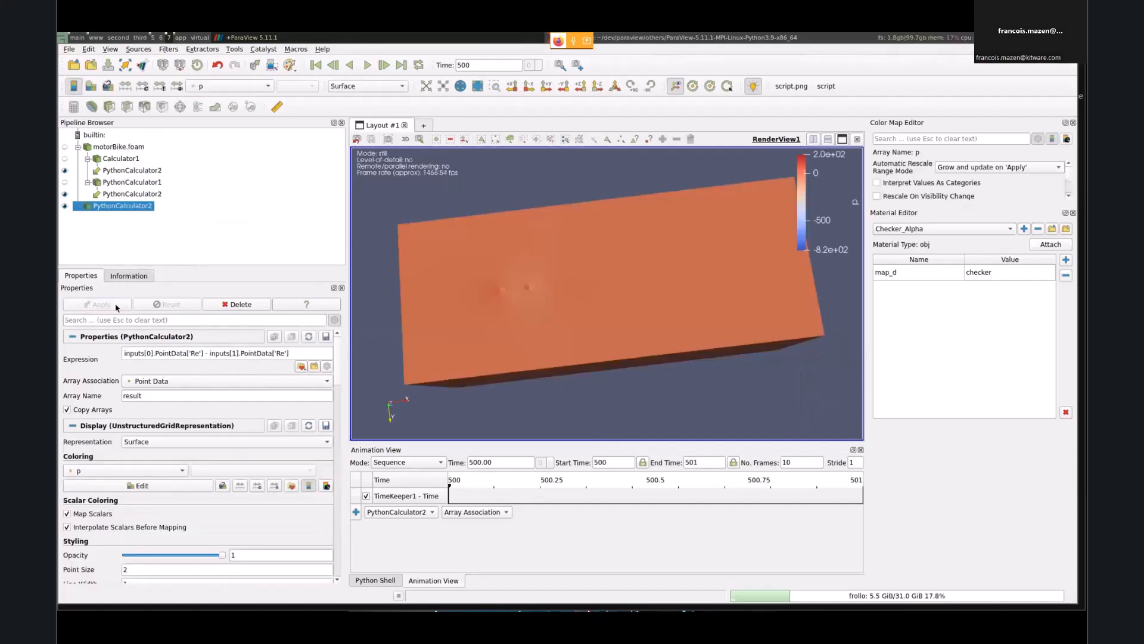
# Step: Color the PythonCalculator2 output by the result point array and orbit the box to view the difference
pyautogui.moveTo(480, 294); pyautogui.dragTo(453, 280)
pyautogui.click(224, 87)
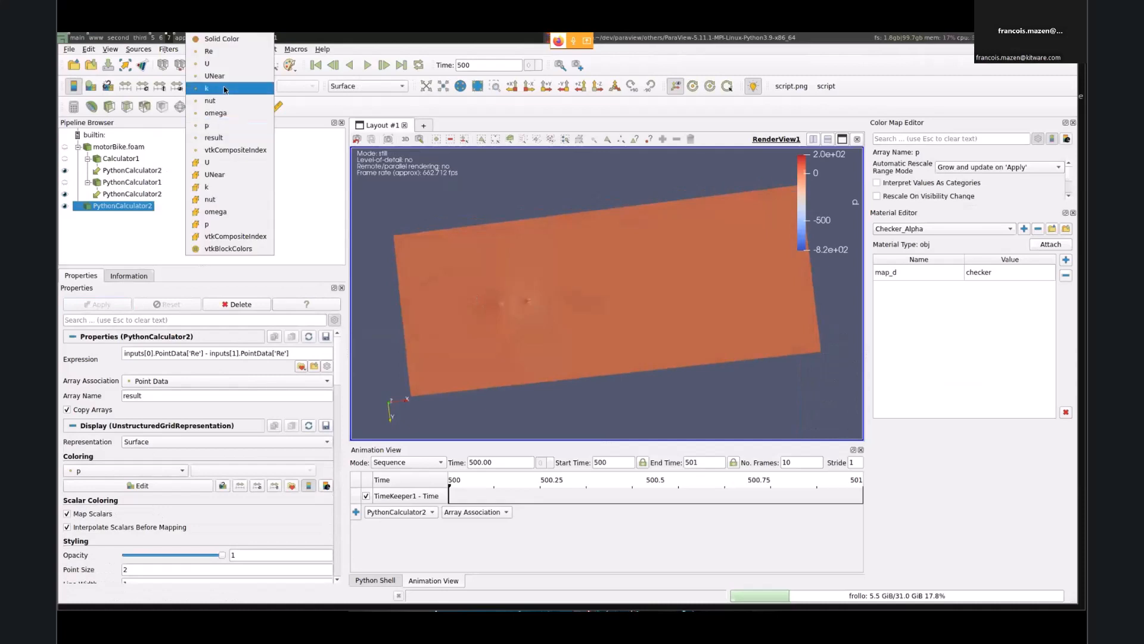
pyautogui.click(258, 138)
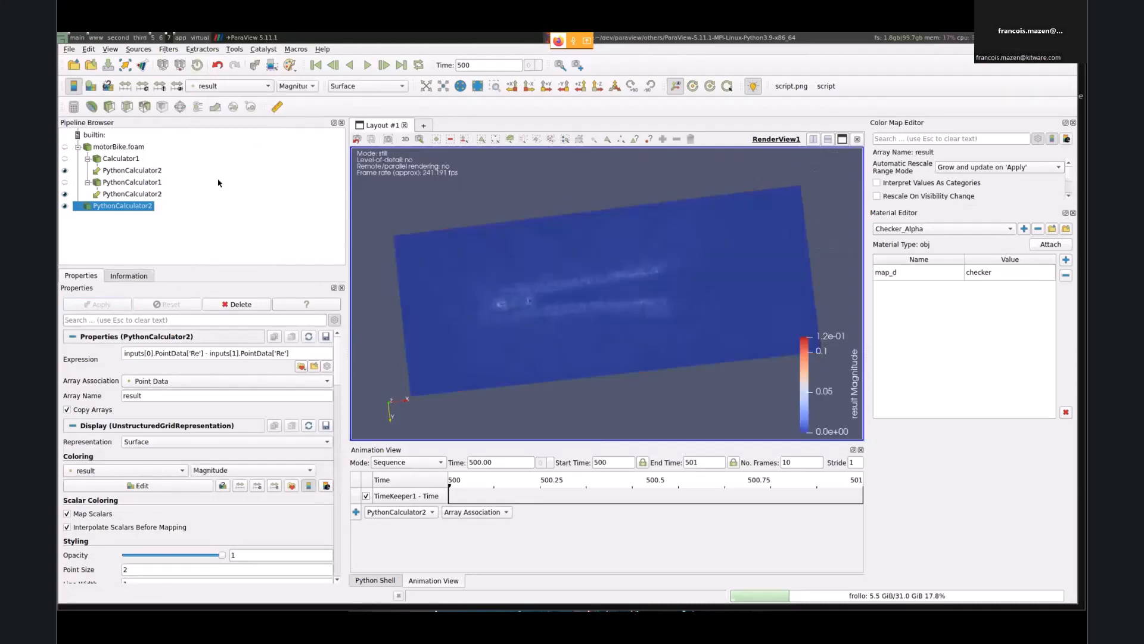
pyautogui.moveTo(552, 285)
pyautogui.mouseDown()
pyautogui.moveTo(545, 264)
pyautogui.moveTo(560, 299)
pyautogui.moveTo(568, 277)
pyautogui.moveTo(561, 291)
pyautogui.mouseUp()
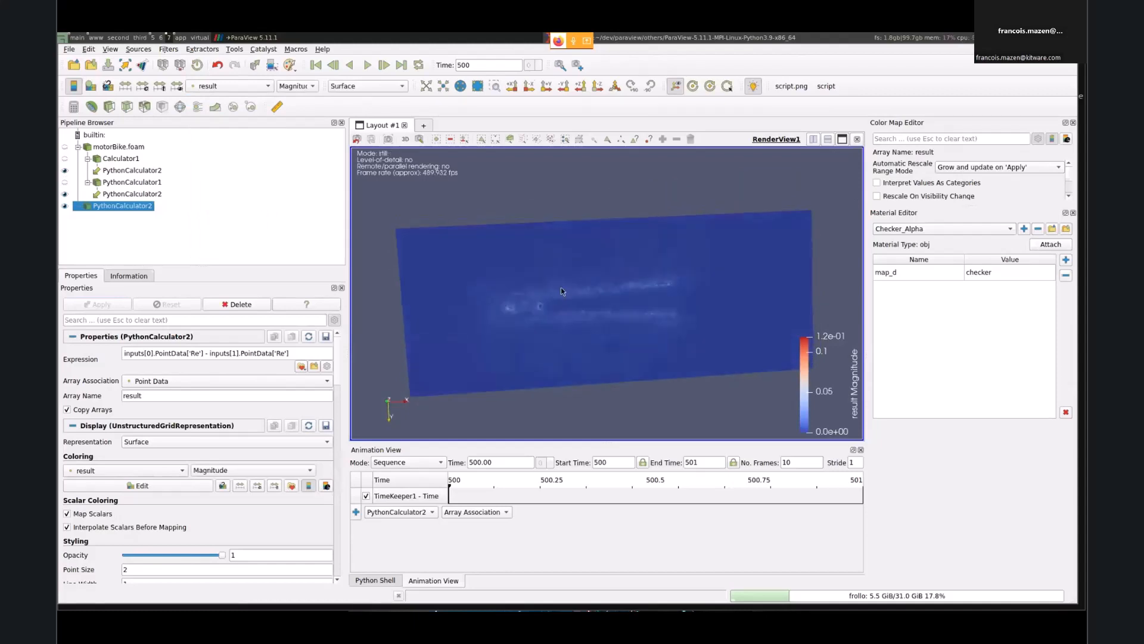
pyautogui.moveTo(416, 318)
pyautogui.mouseDown()
pyautogui.moveTo(423, 300)
pyautogui.moveTo(423, 319)
pyautogui.mouseUp()
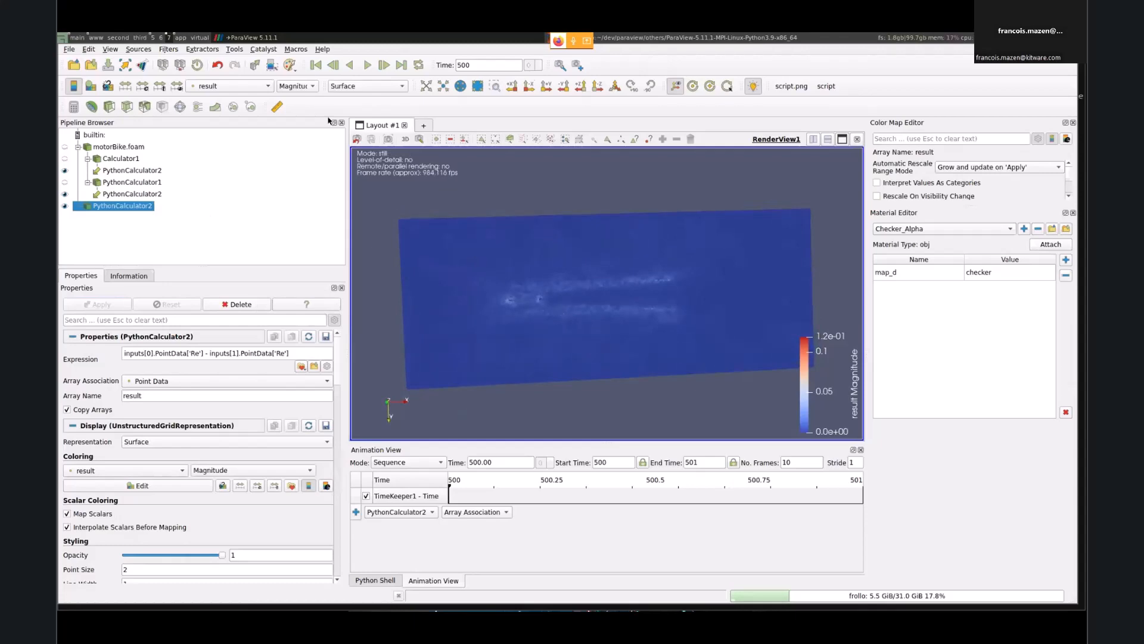
# Step: Open a spreadsheet view of PythonCalculator2 in a new layout and examine its Re and result columns
pyautogui.click(423, 126)
pyautogui.click(622, 401)
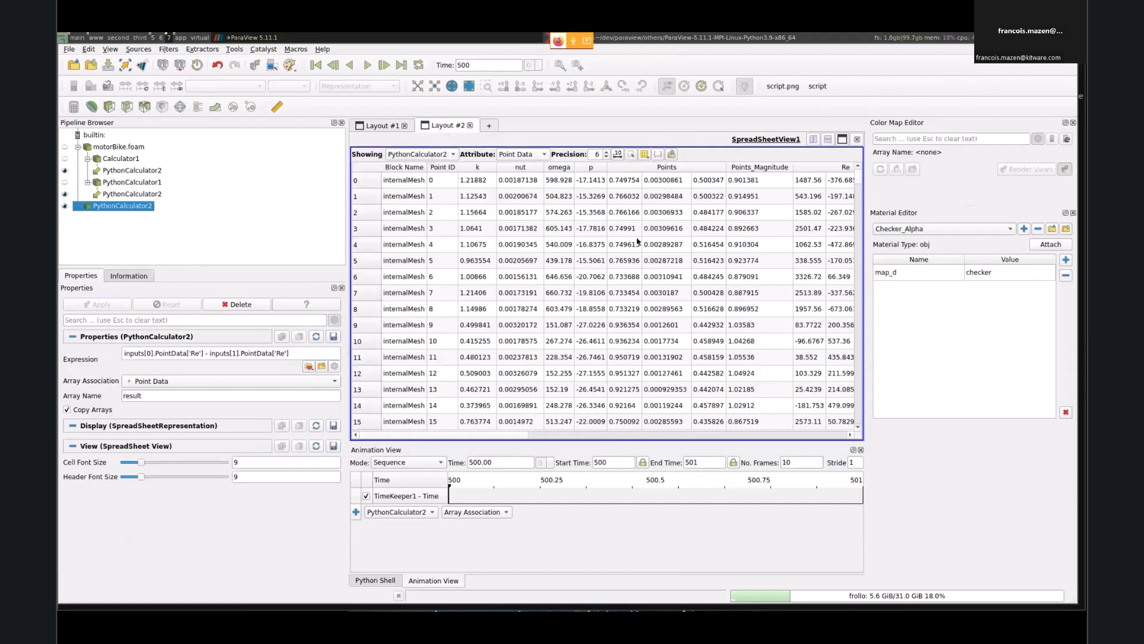
pyautogui.moveTo(511, 434); pyautogui.dragTo(657, 442)
pyautogui.scroll(-11, 705, 317)
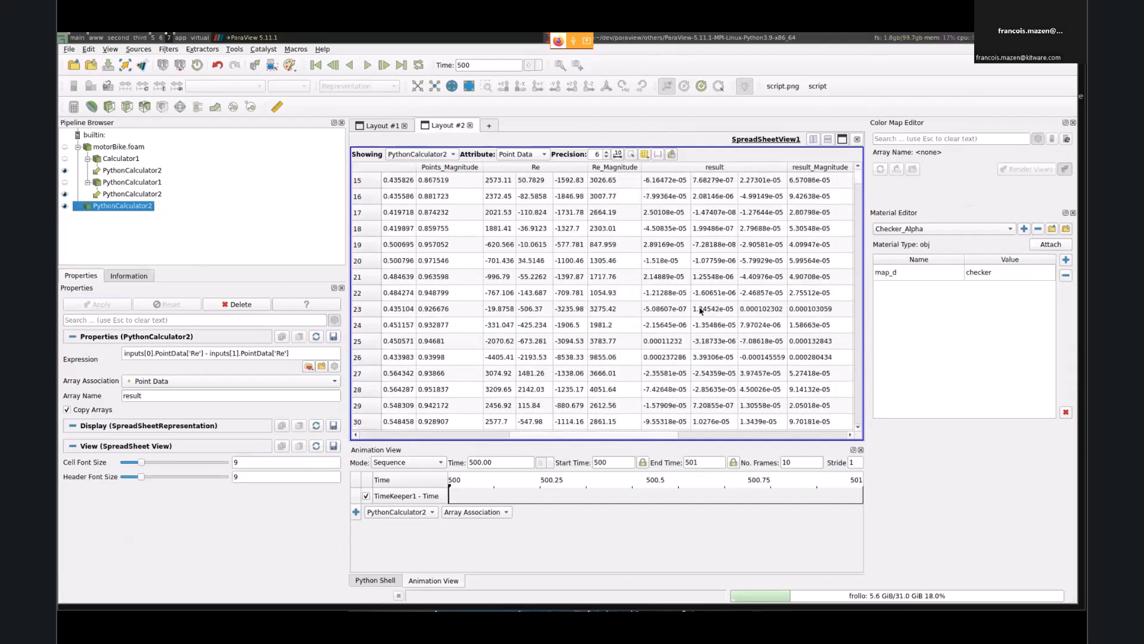
pyautogui.moveTo(858, 178)
pyautogui.mouseDown()
pyautogui.moveTo(862, 196)
pyautogui.moveTo(859, 172)
pyautogui.mouseUp()
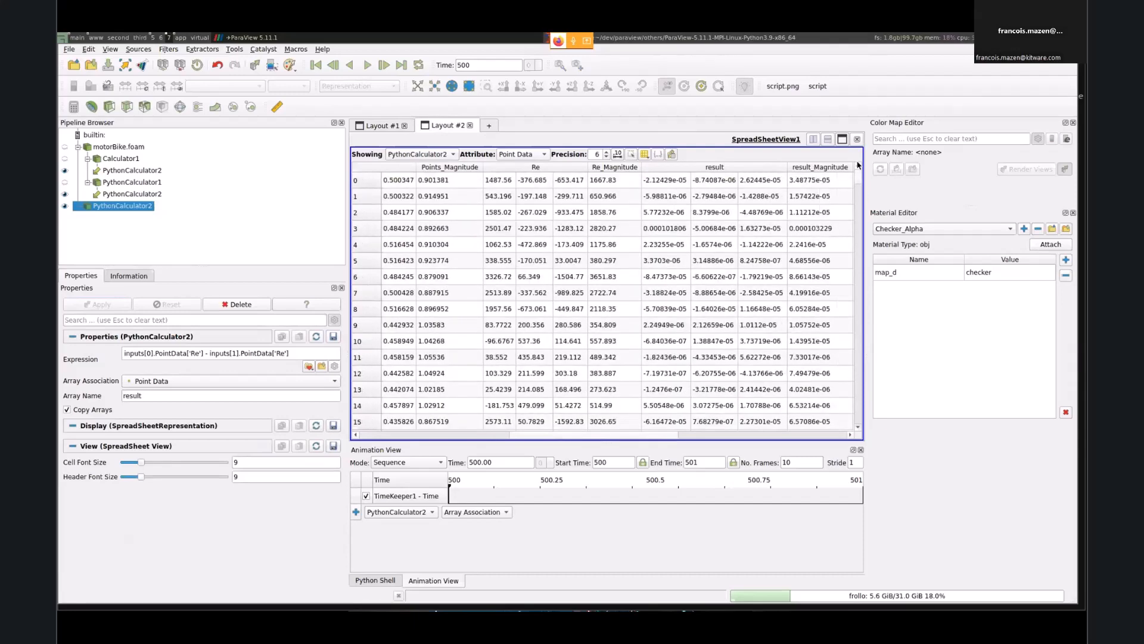
pyautogui.scroll(-20, 763, 269)
pyautogui.scroll(-20, 767, 272)
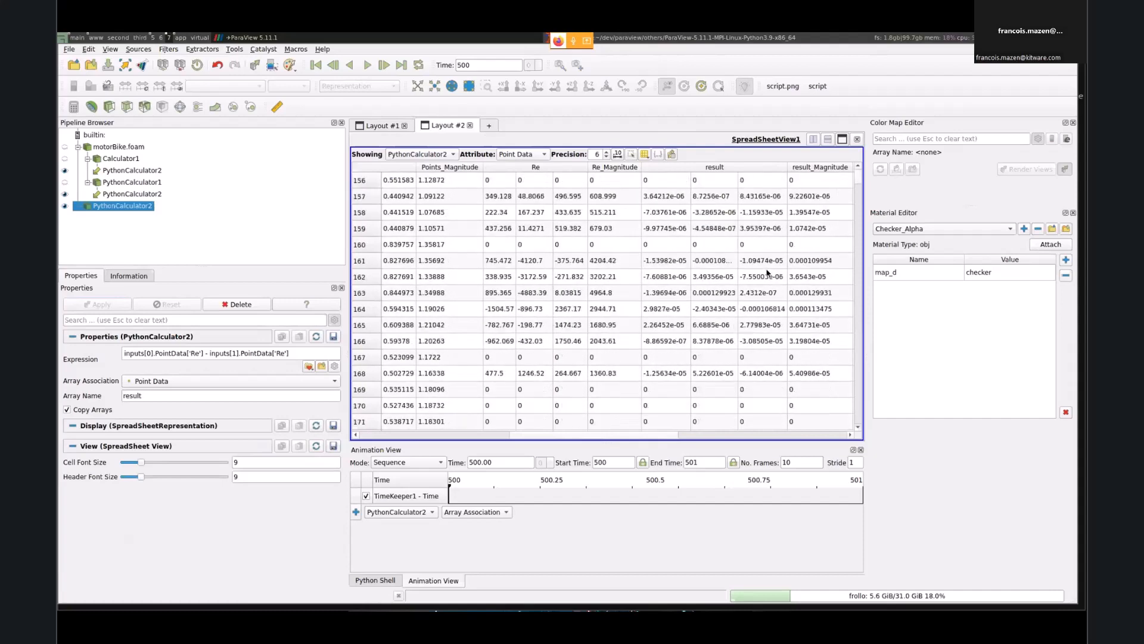
pyautogui.moveTo(861, 182); pyautogui.dragTo(860, 172)
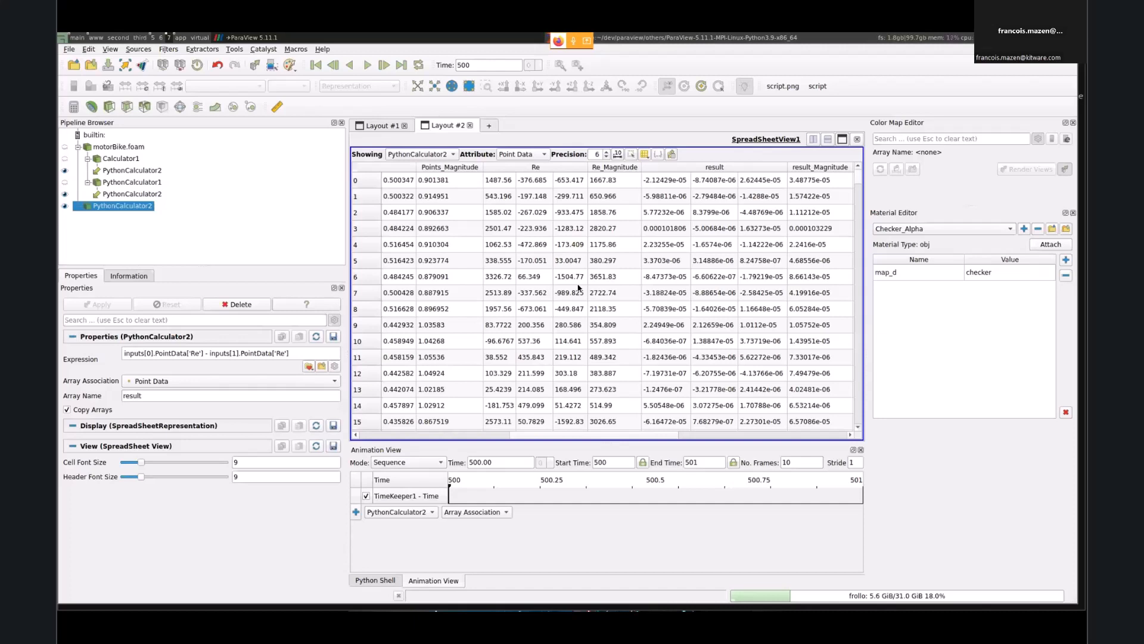
# Step: Review the Python Calculator exercise and solution slides, and switch back to ParaView
pyautogui.hotkey('alt', 'Tab')
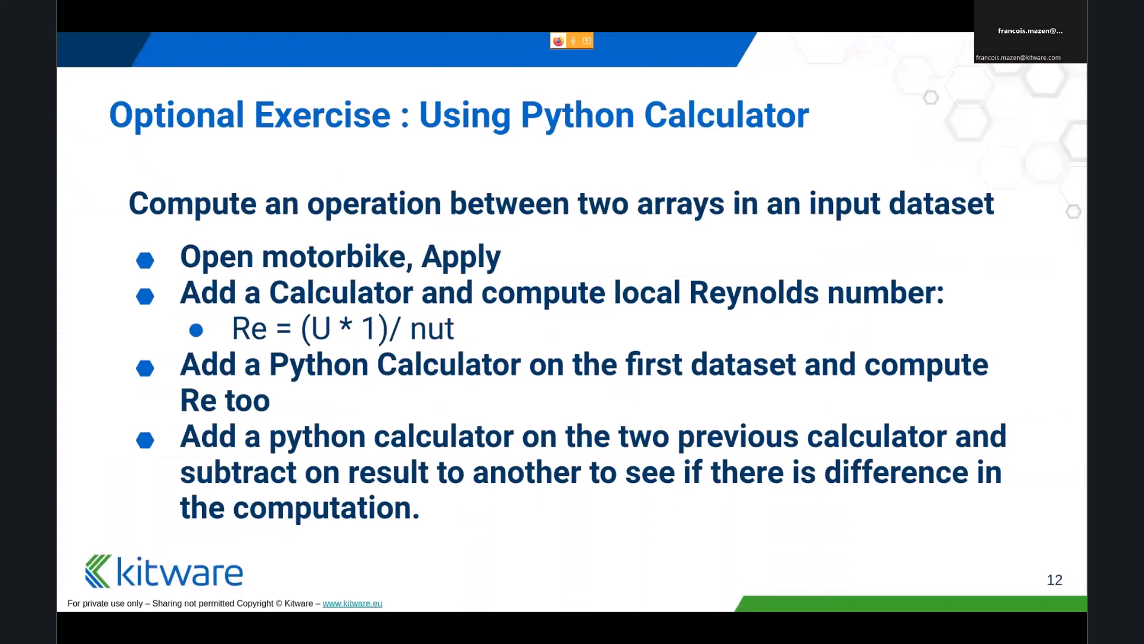
pyautogui.press('Right')
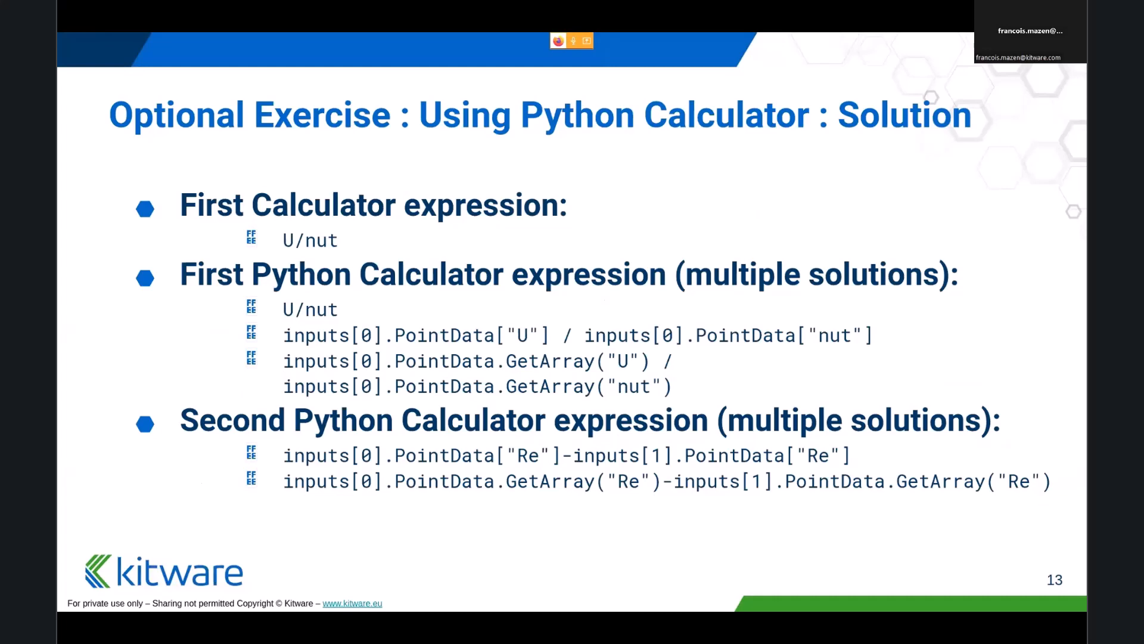
pyautogui.press('super+1')
pyautogui.press('super+3')
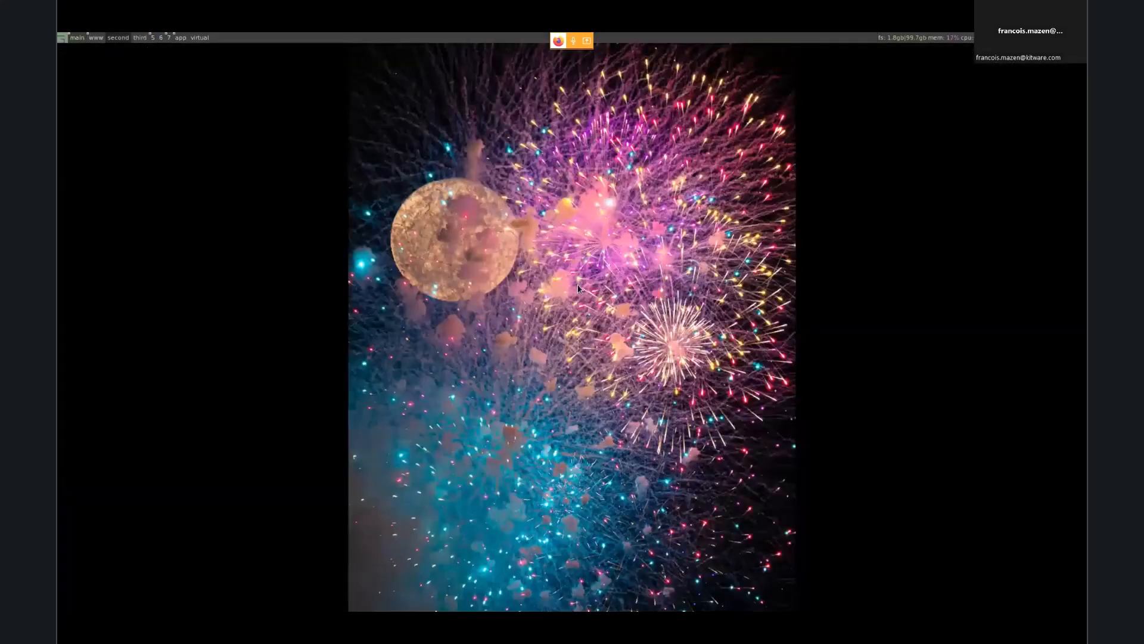
pyautogui.press('super+7')
# Step: Check the expressions and settings of Calculator1 and PythonCalculator2 in the pipeline
pyautogui.click(145, 168)
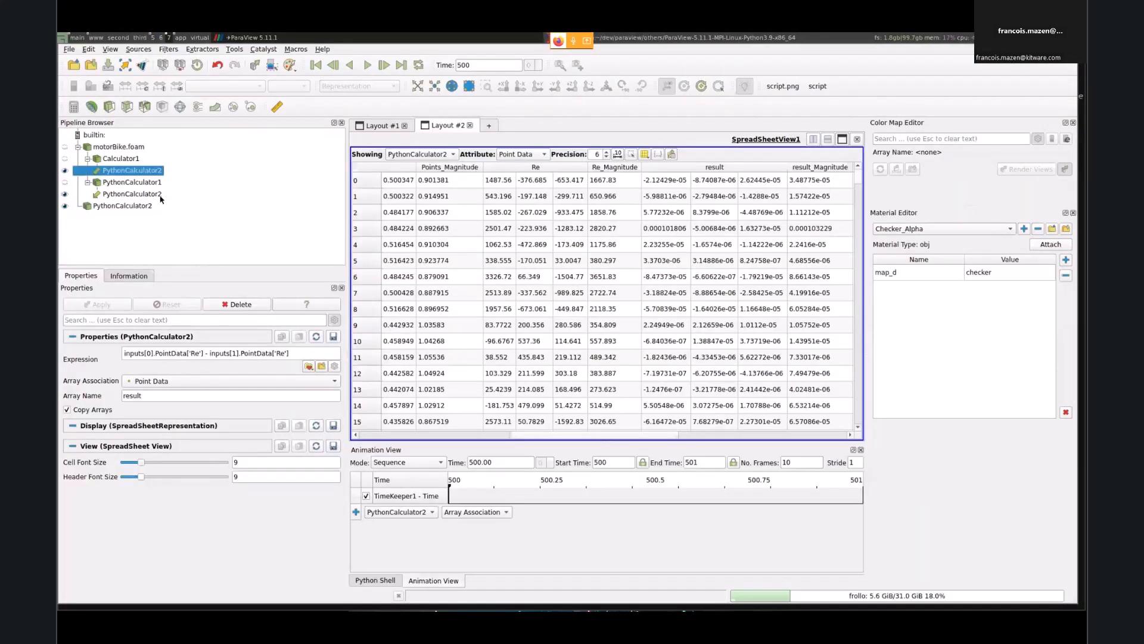
pyautogui.click(117, 159)
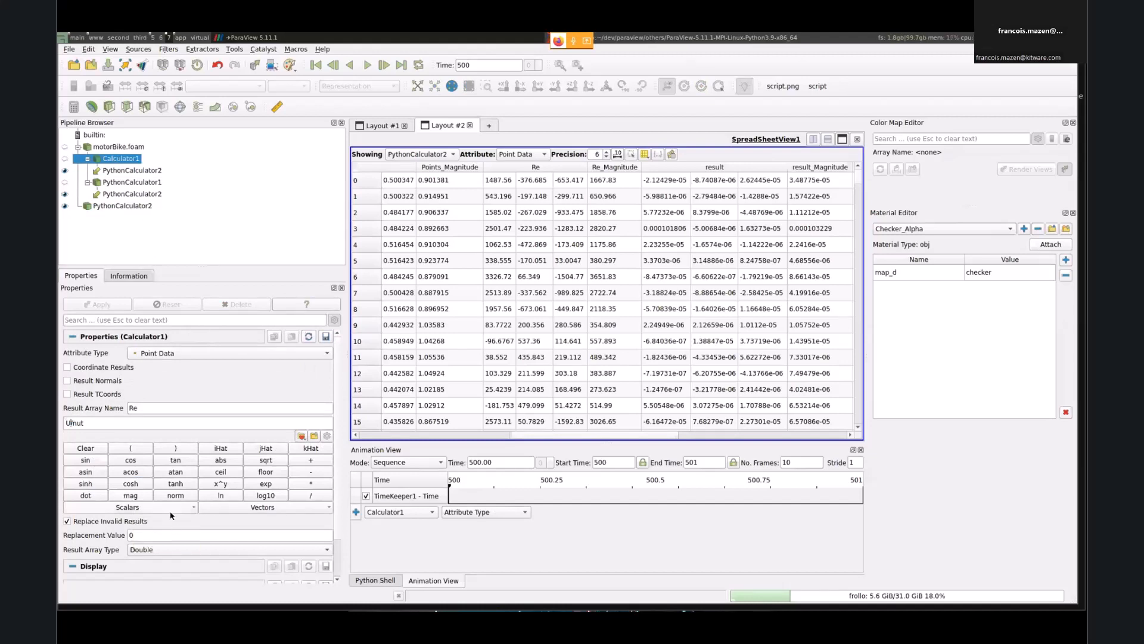
pyautogui.click(191, 170)
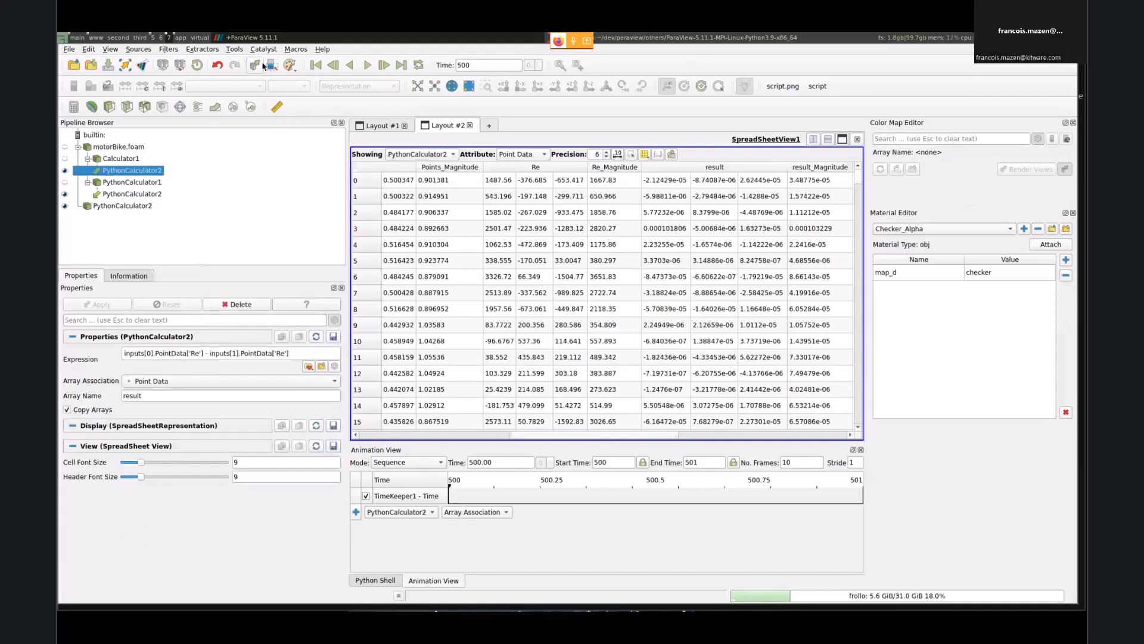
# Step: Return to the first layout and color PythonCalculator2 by the Re point array, keeping the Magnitude component
pyautogui.click(384, 125)
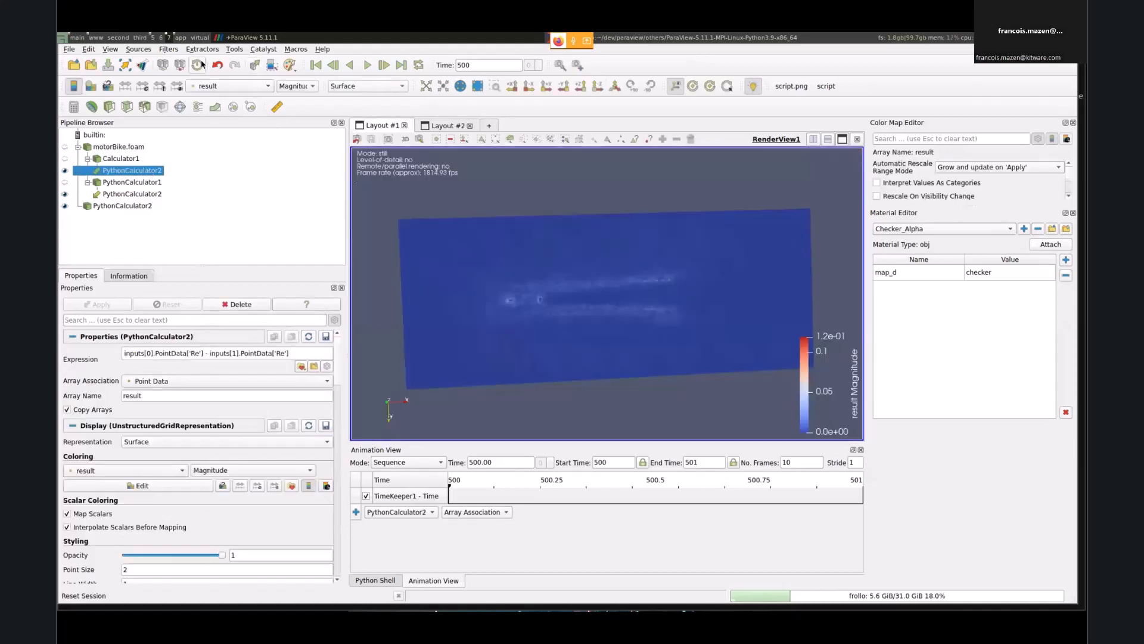
pyautogui.click(224, 86)
pyautogui.click(208, 51)
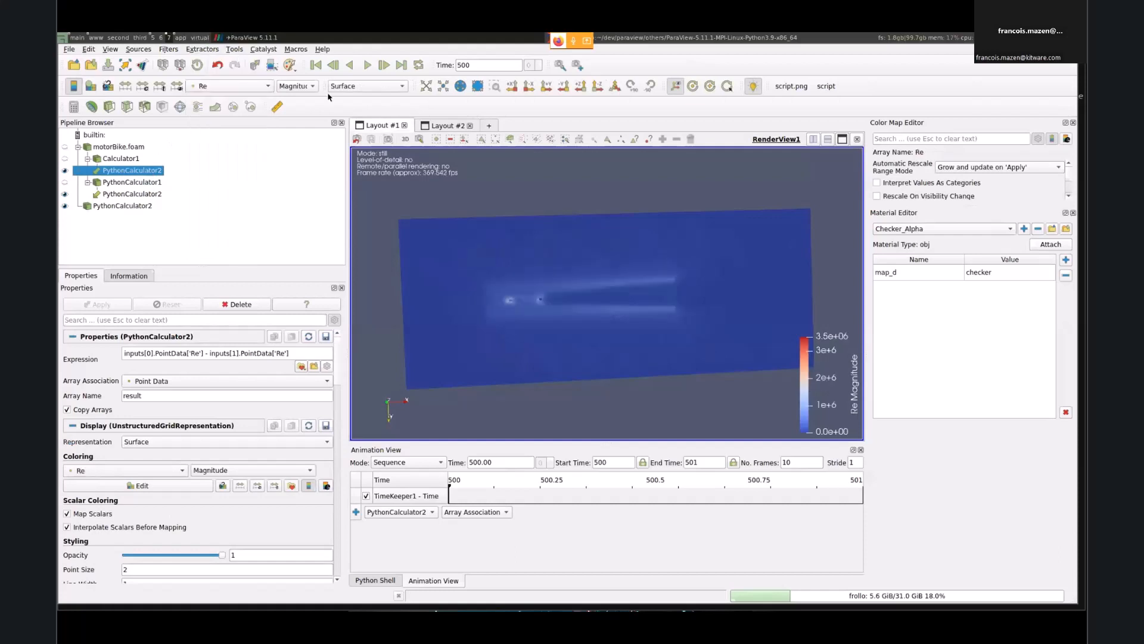
pyautogui.click(301, 86)
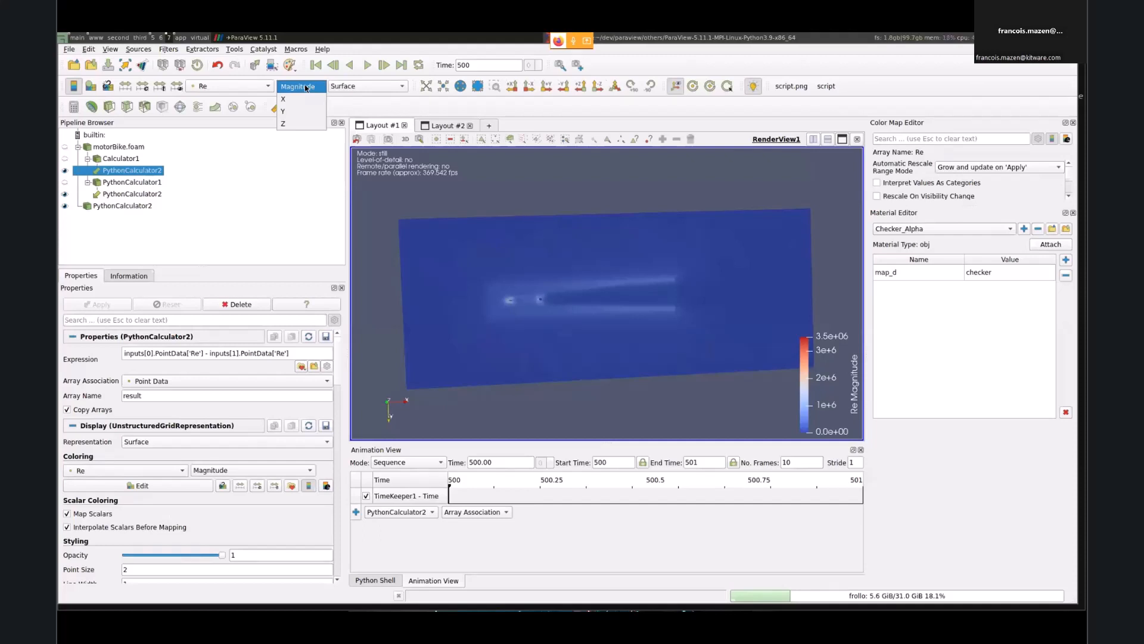
pyautogui.click(306, 88)
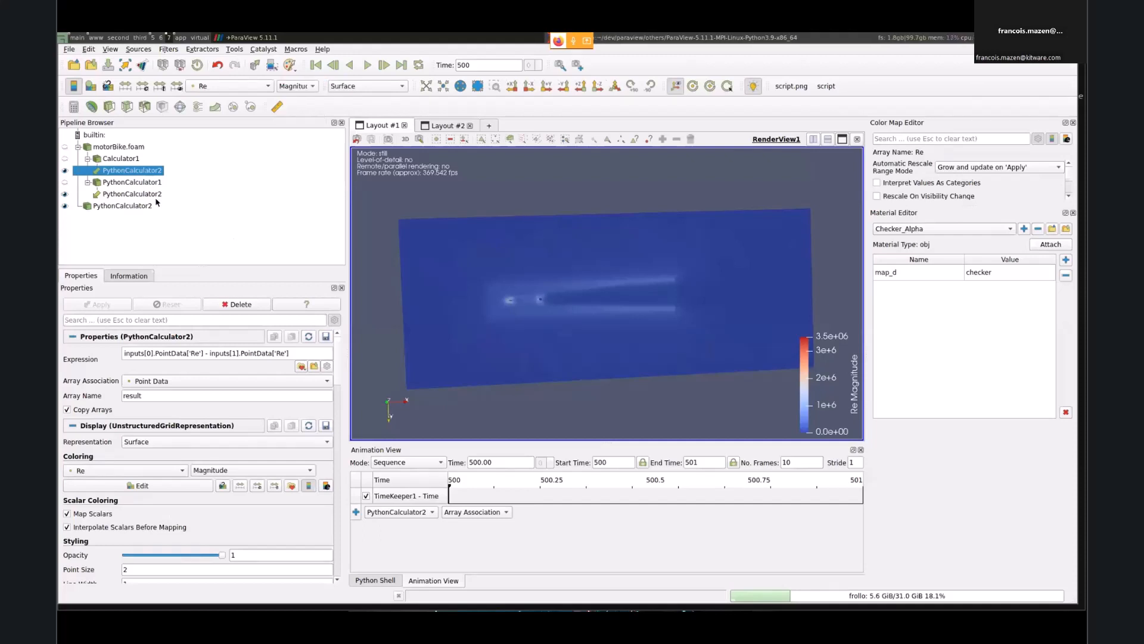
# Step: Inspect the coloring arrays and vector components available for the PythonCalculator1 output
pyautogui.click(147, 182)
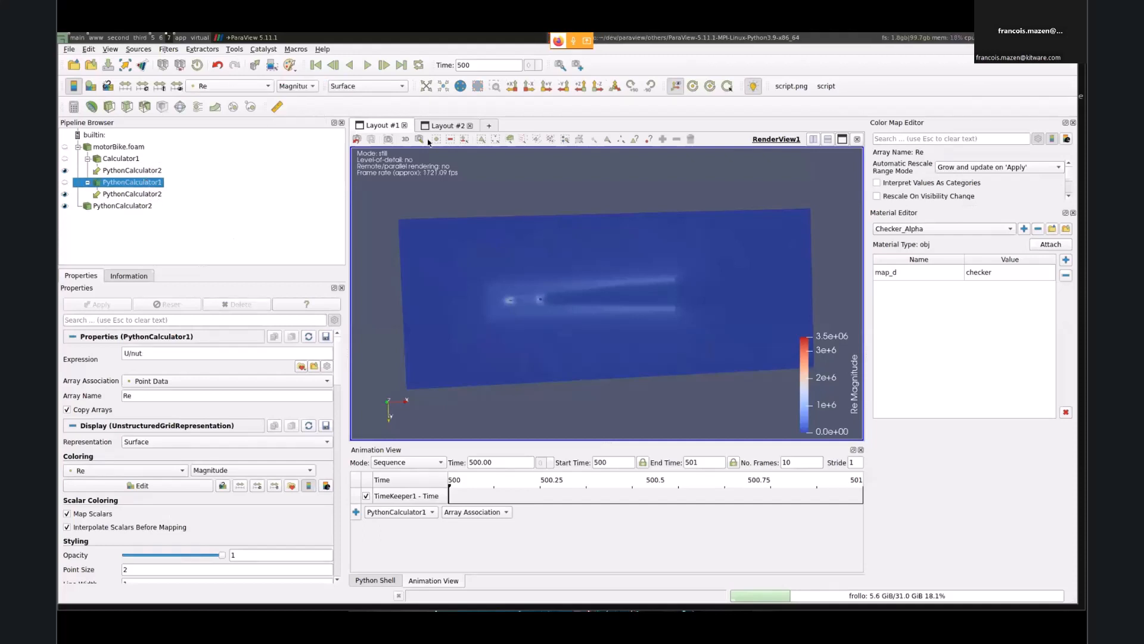
pyautogui.click(301, 87)
pyautogui.click(301, 86)
pyautogui.click(248, 87)
pyautogui.click(248, 88)
pyautogui.click(301, 90)
pyautogui.click(546, 252)
# Step: Switch to the presentation and advance to the slide on annotation filters and sources
pyautogui.hotkey('alt', 'Tab')
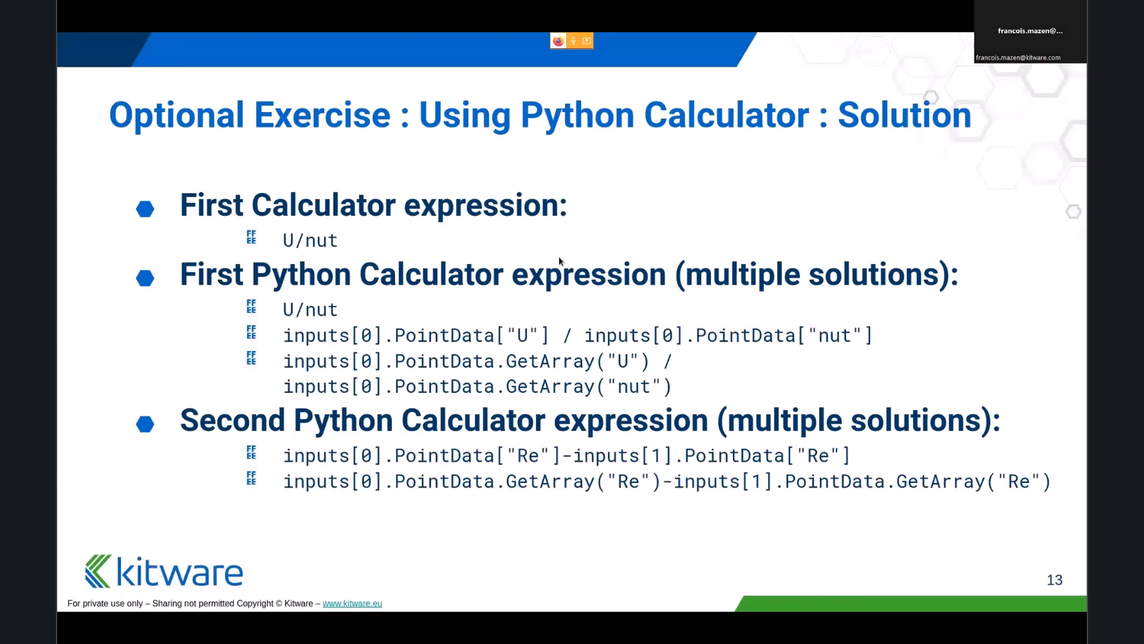
pyautogui.press('Right')
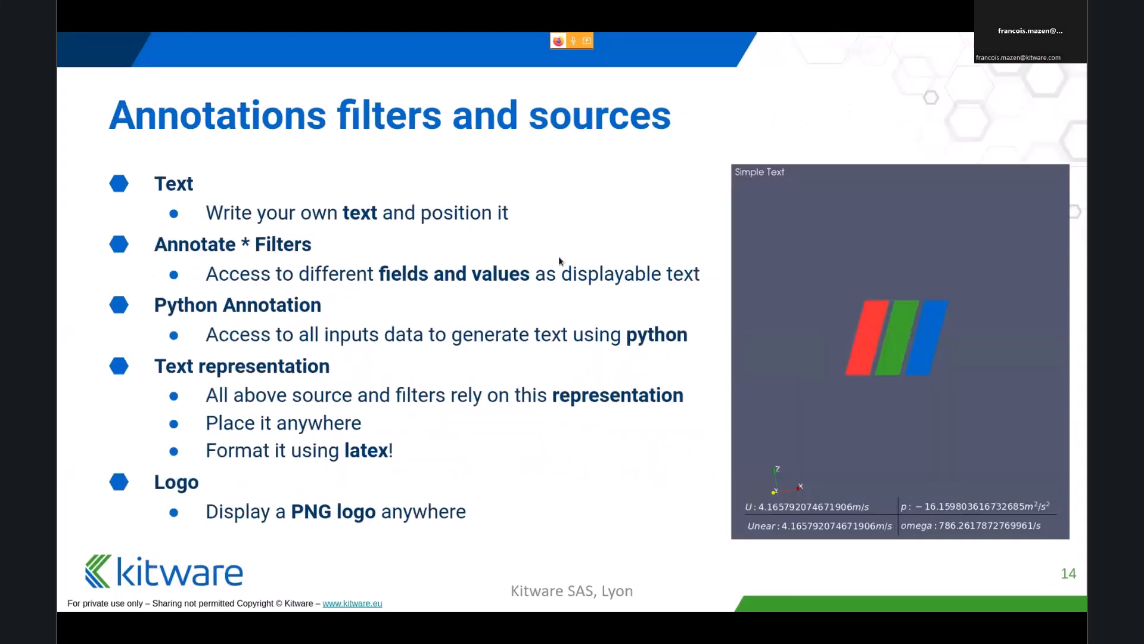
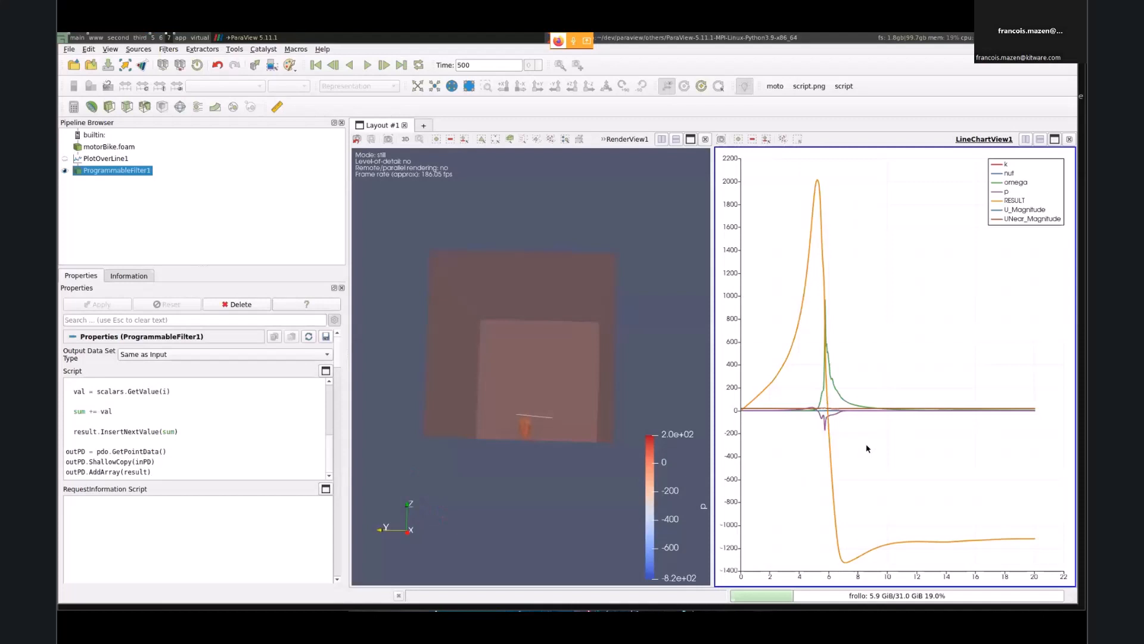
# Step: Close the line chart view and delete the ProgrammableFilter1 and PlotOverLine1 filters from the pipeline
pyautogui.click(1070, 139)
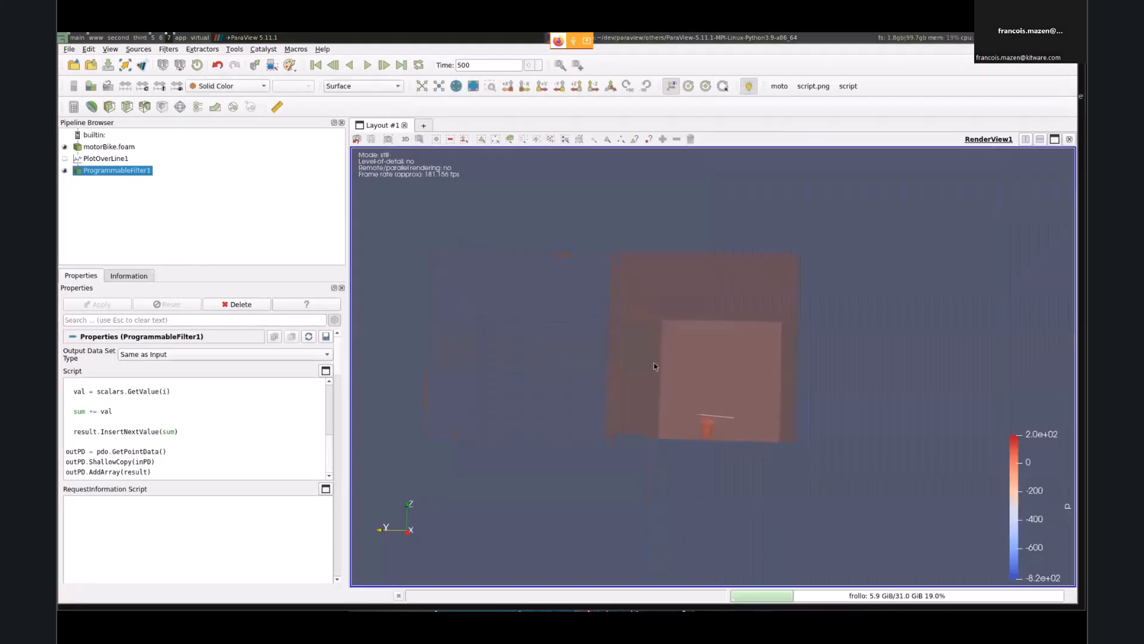
pyautogui.moveTo(653, 362); pyautogui.dragTo(654, 291)
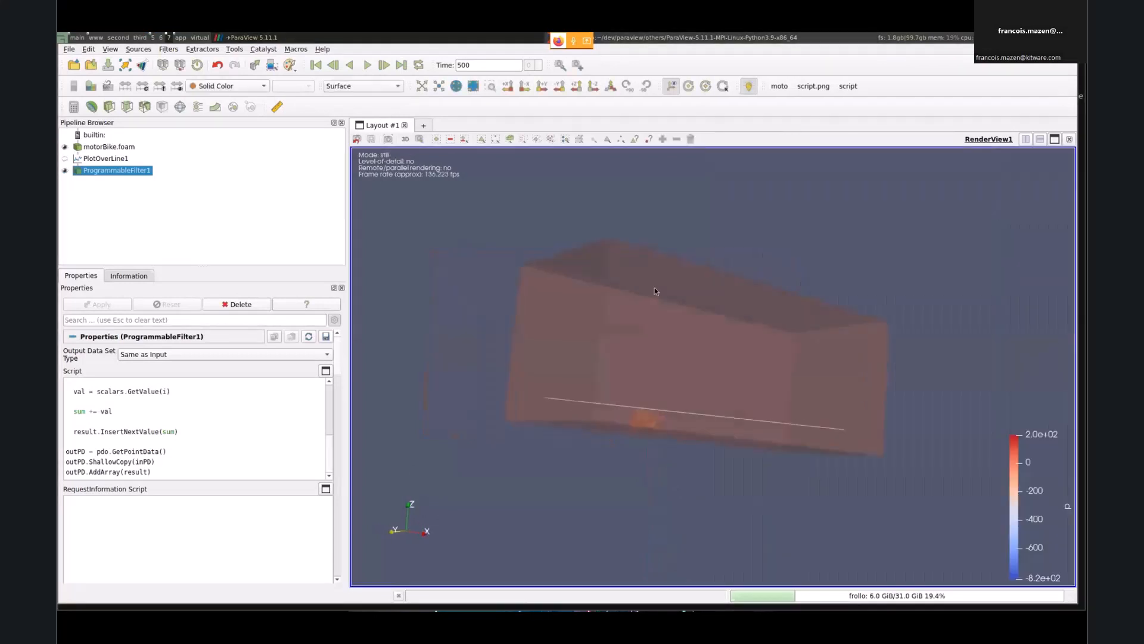
pyautogui.click(241, 304)
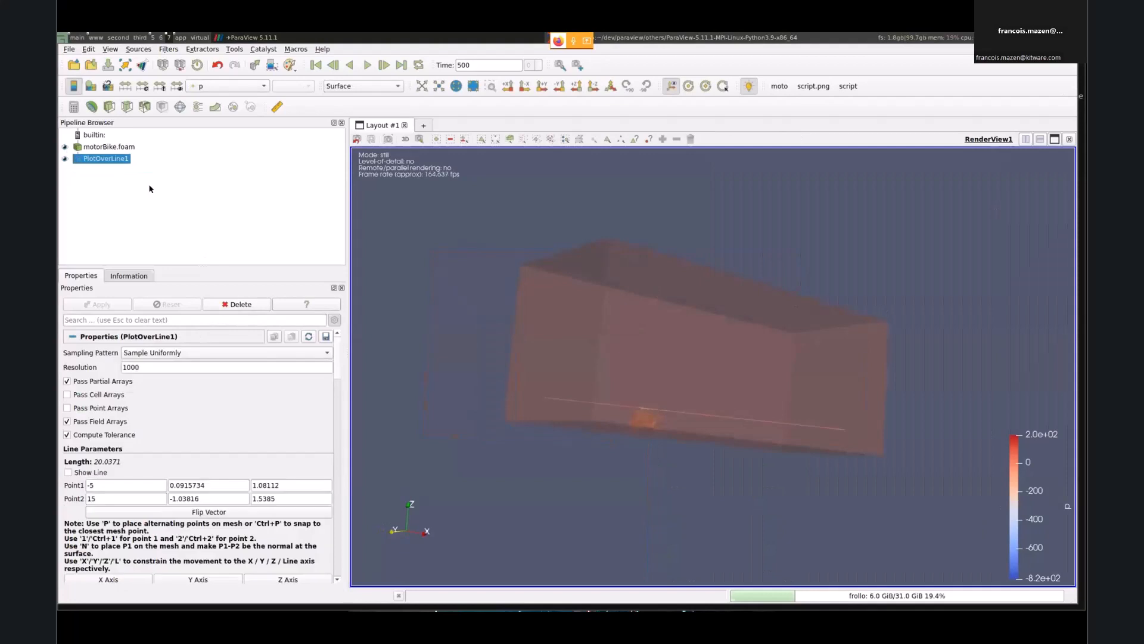
pyautogui.click(240, 304)
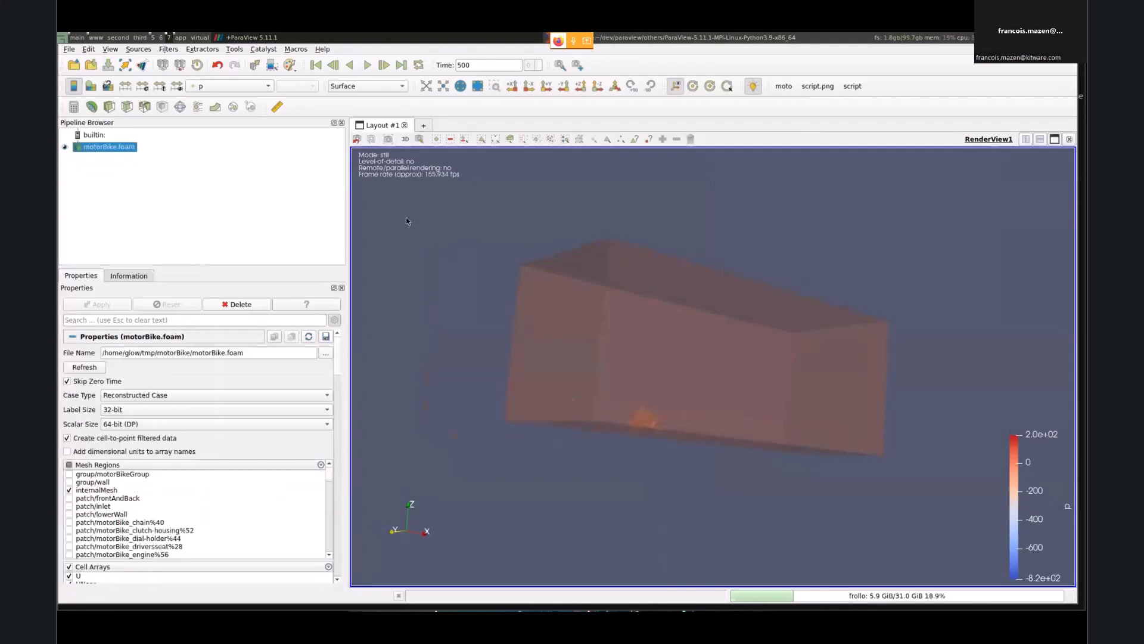
# Step: Clip motorBike.foam with a plane normal to X, moving its origin to about X 6.41, and apply it
pyautogui.click(111, 106)
pyautogui.moveTo(742, 351); pyautogui.dragTo(711, 379)
pyautogui.click(99, 304)
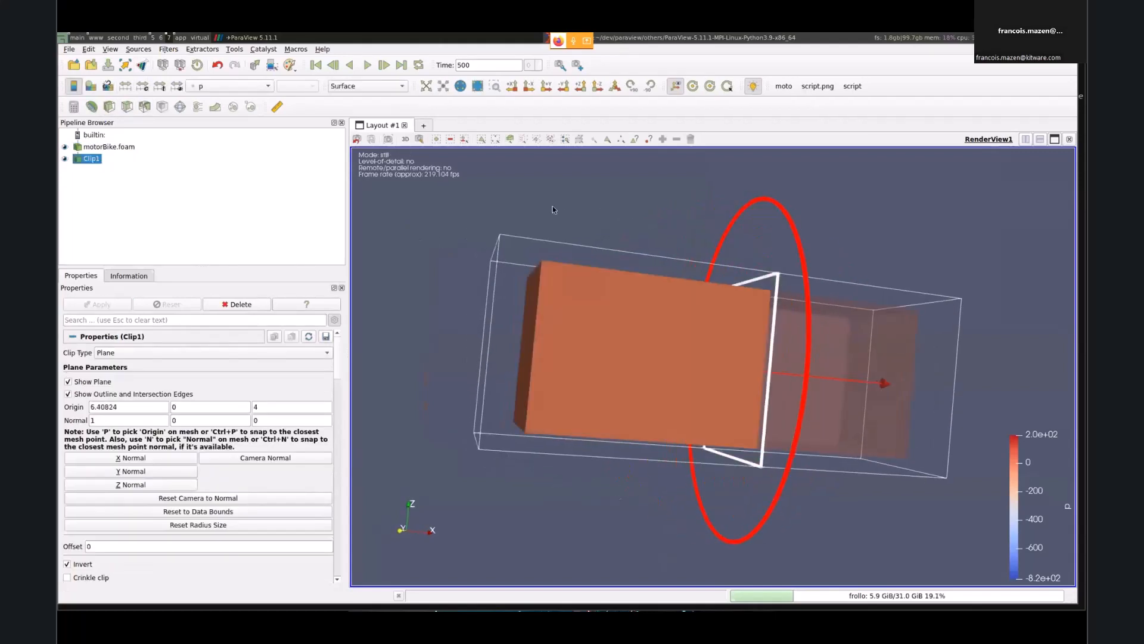
# Step: Clip the Clip1 output with a plane normal to Z, with its origin at about Z 3.96, and apply it
pyautogui.moveTo(553, 205); pyautogui.dragTo(235, 152)
pyautogui.click(111, 106)
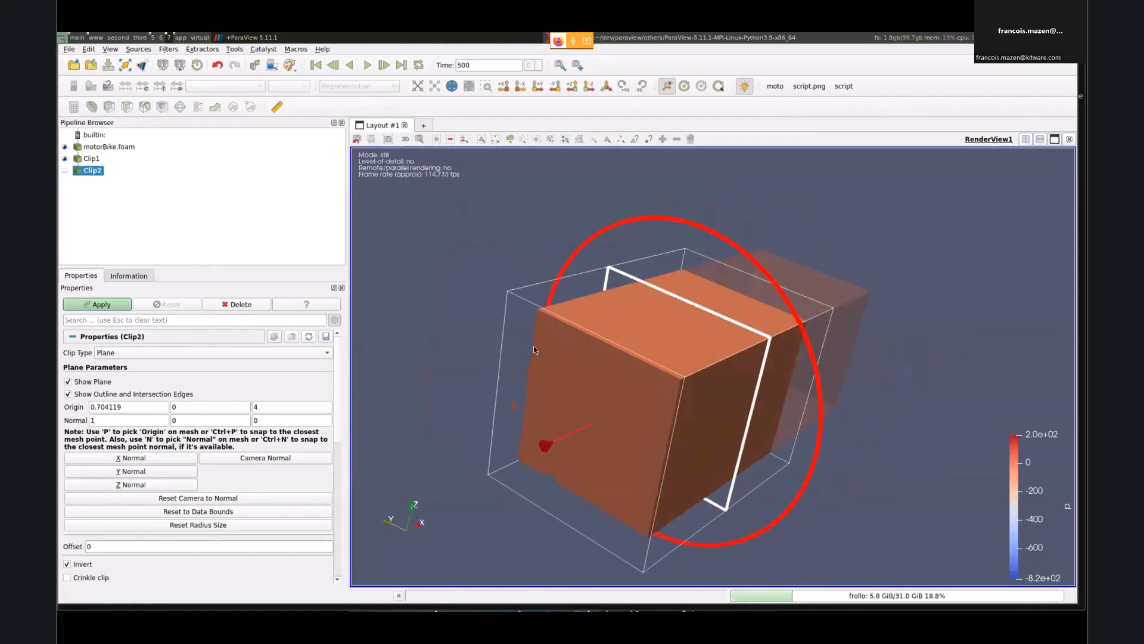
pyautogui.click(117, 463)
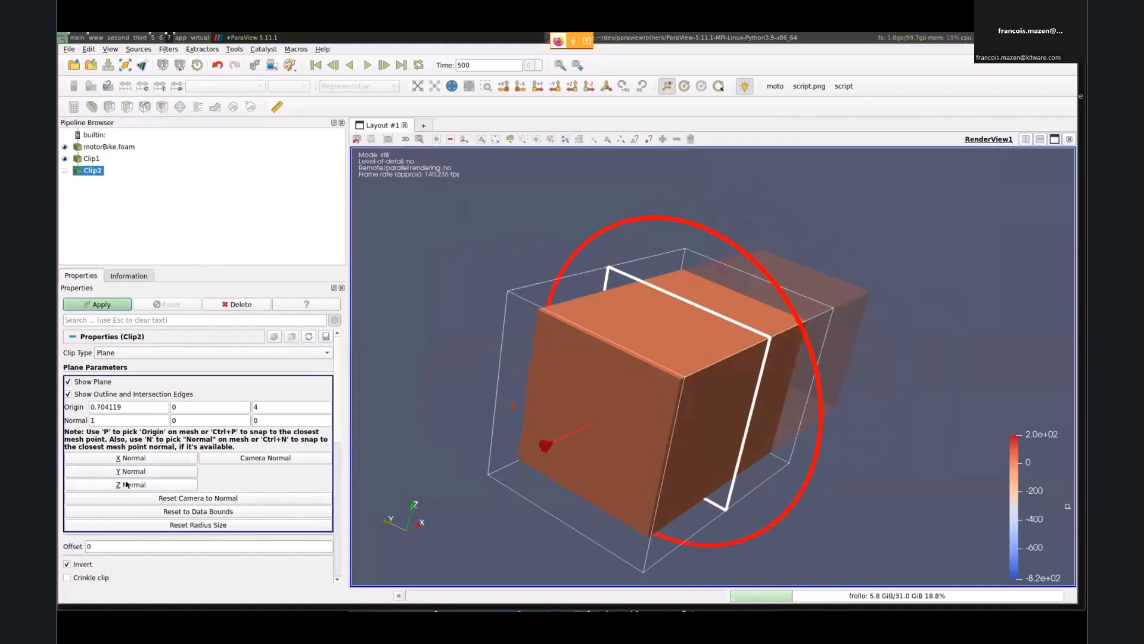
pyautogui.click(127, 484)
pyautogui.moveTo(652, 452)
pyautogui.mouseDown()
pyautogui.moveTo(646, 442)
pyautogui.moveTo(643, 454)
pyautogui.mouseUp()
pyautogui.click(97, 305)
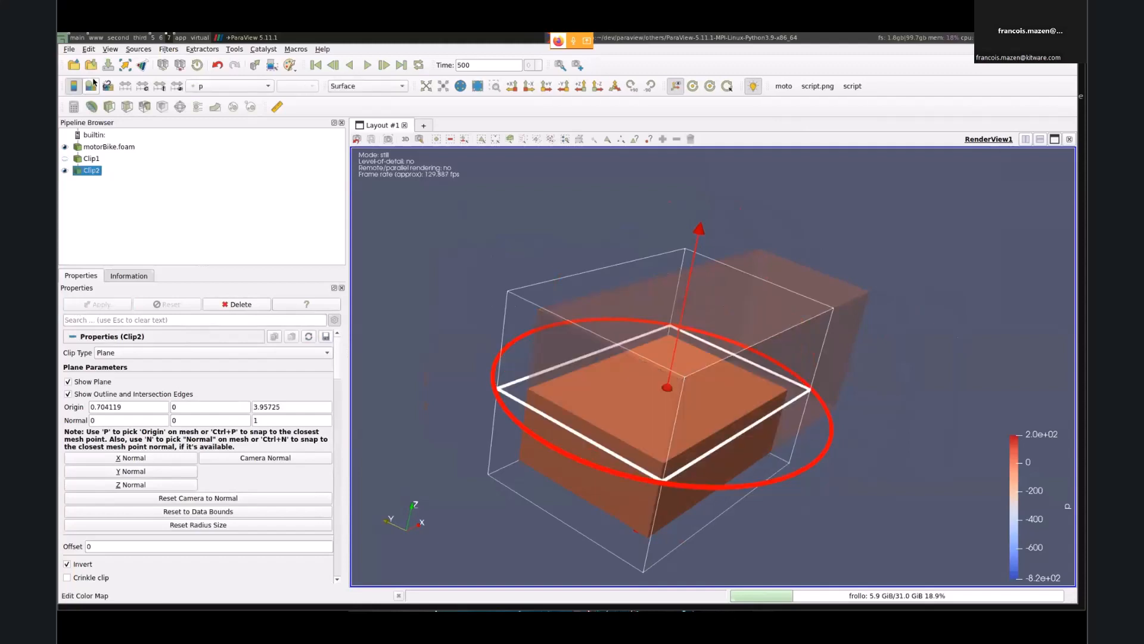
# Step: Clip the Clip2 output with a plane normal to Y, moving its origin to about Y 2.04, and apply it
pyautogui.click(110, 107)
pyautogui.click(146, 471)
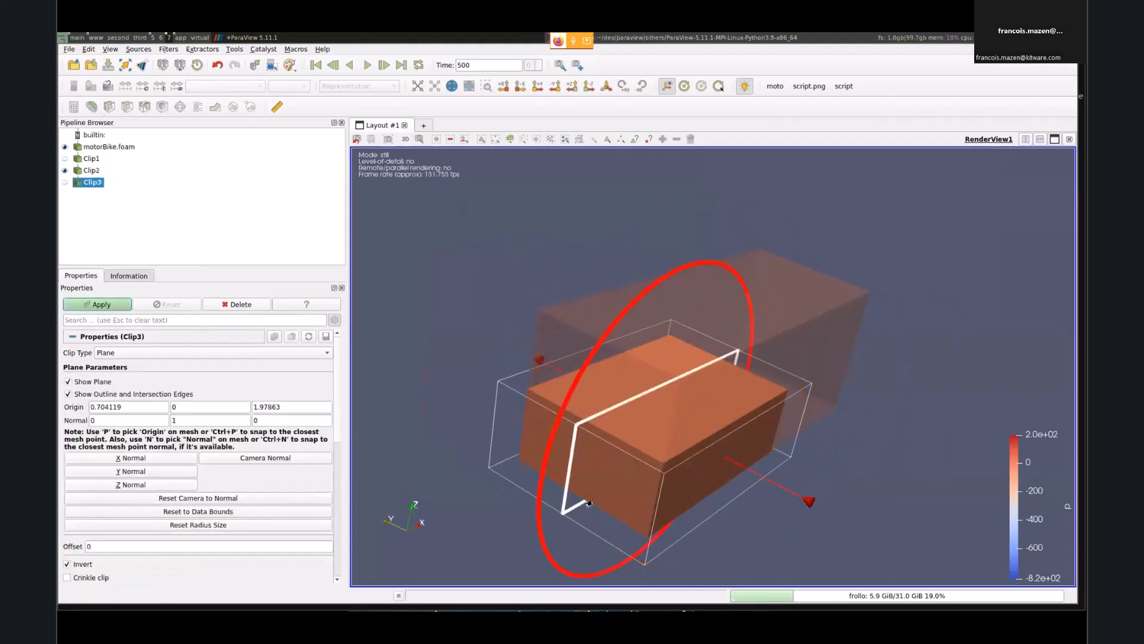
pyautogui.moveTo(589, 503); pyautogui.dragTo(524, 486)
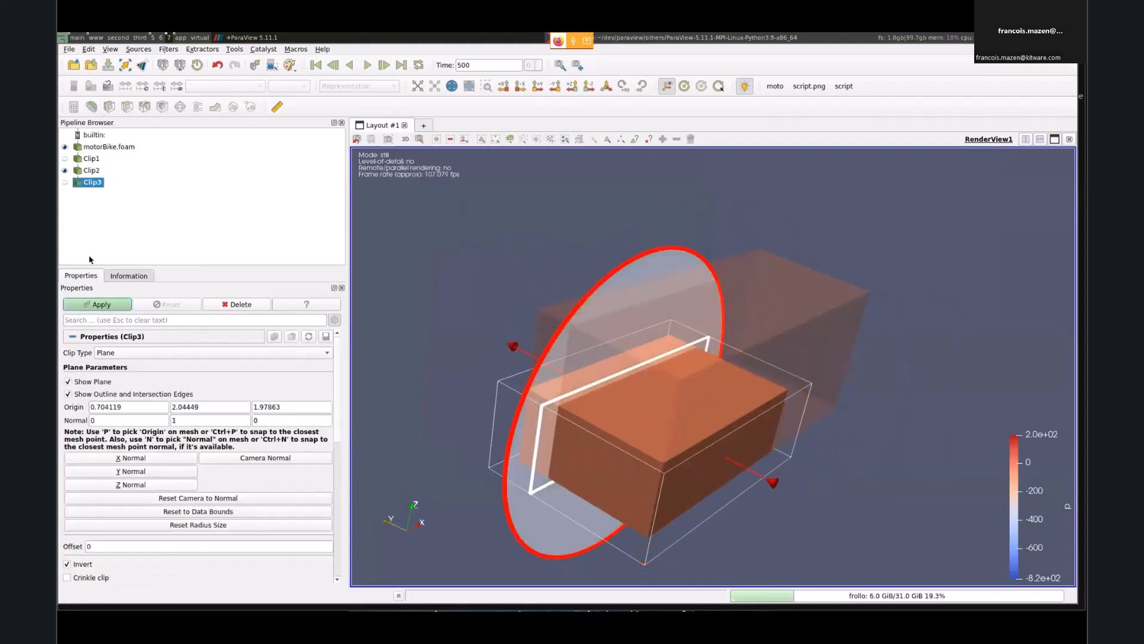
pyautogui.click(99, 307)
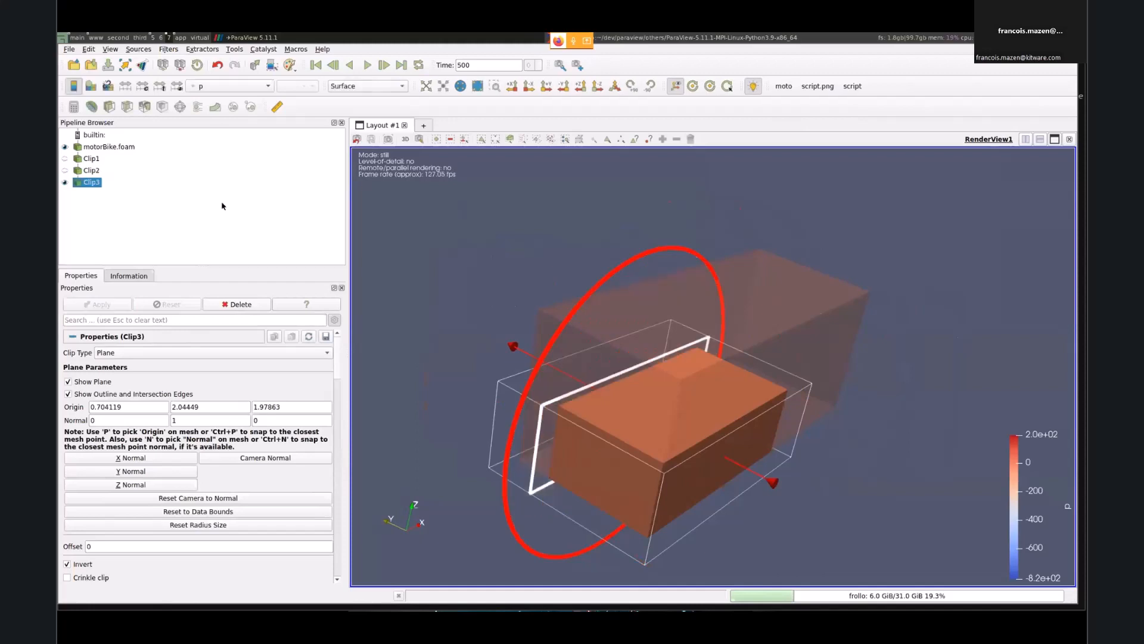
# Step: Clip the Clip3 output with a Y-normal plane at about Y -2.24, turn Invert off and apply it
pyautogui.click(110, 107)
pyautogui.click(124, 474)
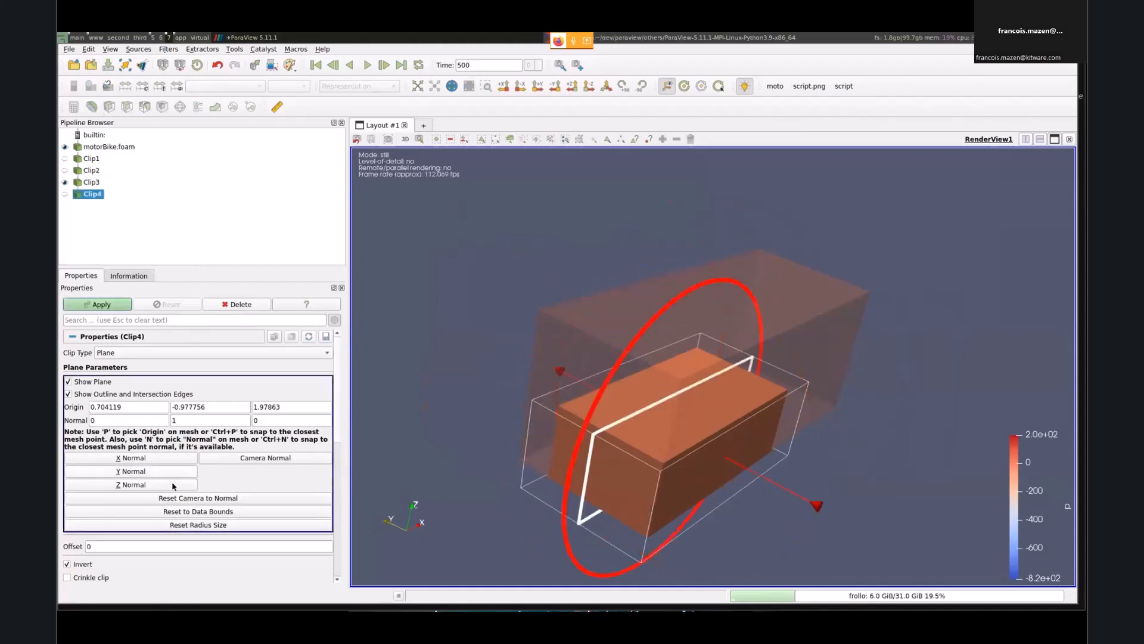
pyautogui.moveTo(592, 462); pyautogui.dragTo(619, 482)
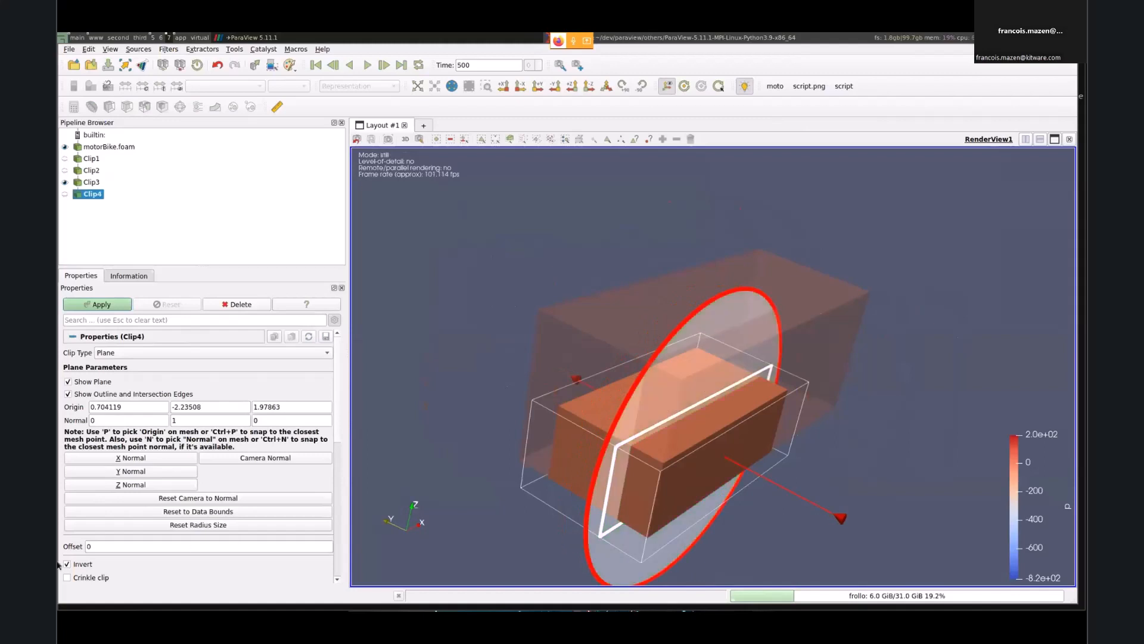
pyautogui.click(101, 304)
# Step: Hide the Clip4 plane and the motorBike.foam source, and reset the camera to frame the clipped block
pyautogui.moveTo(480, 418); pyautogui.dragTo(428, 359)
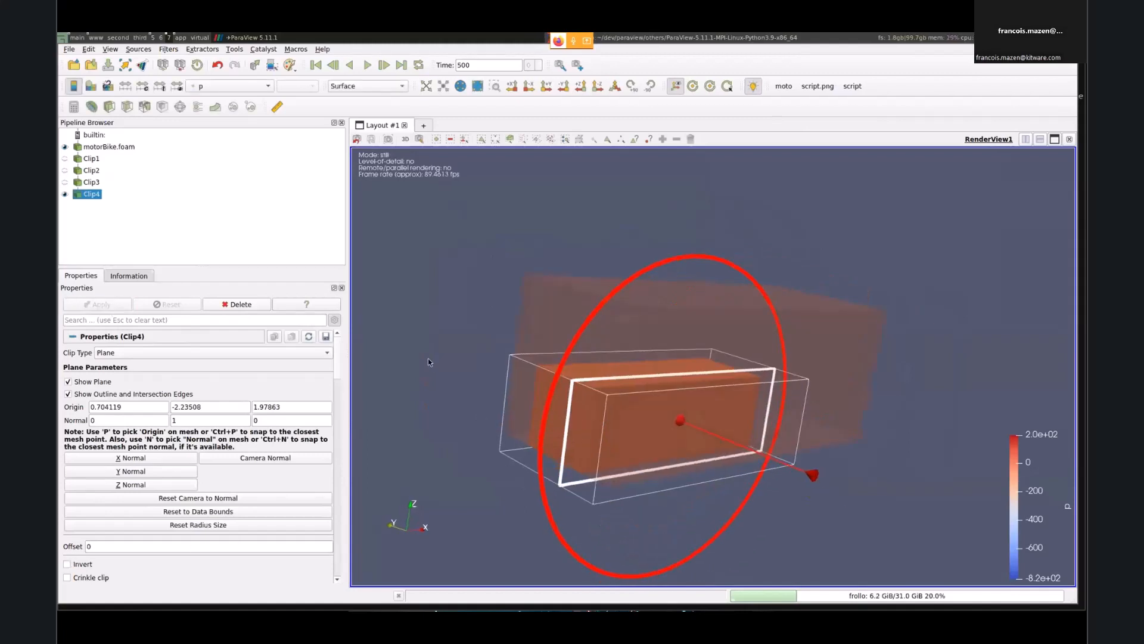
pyautogui.click(68, 382)
pyautogui.scroll(2, 894, 471)
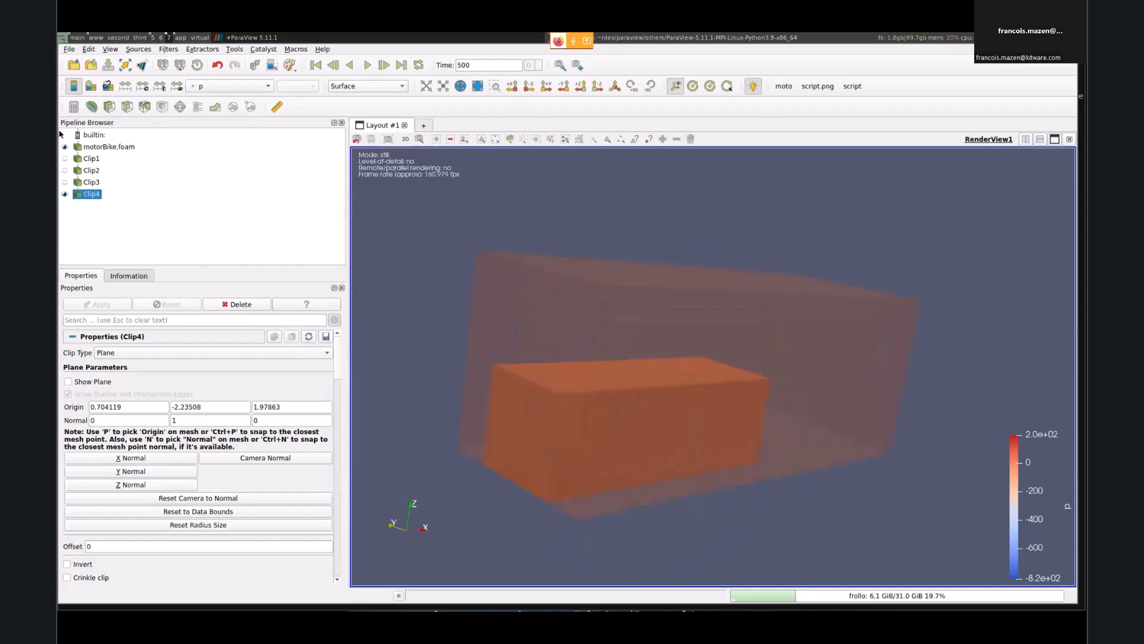
pyautogui.click(65, 147)
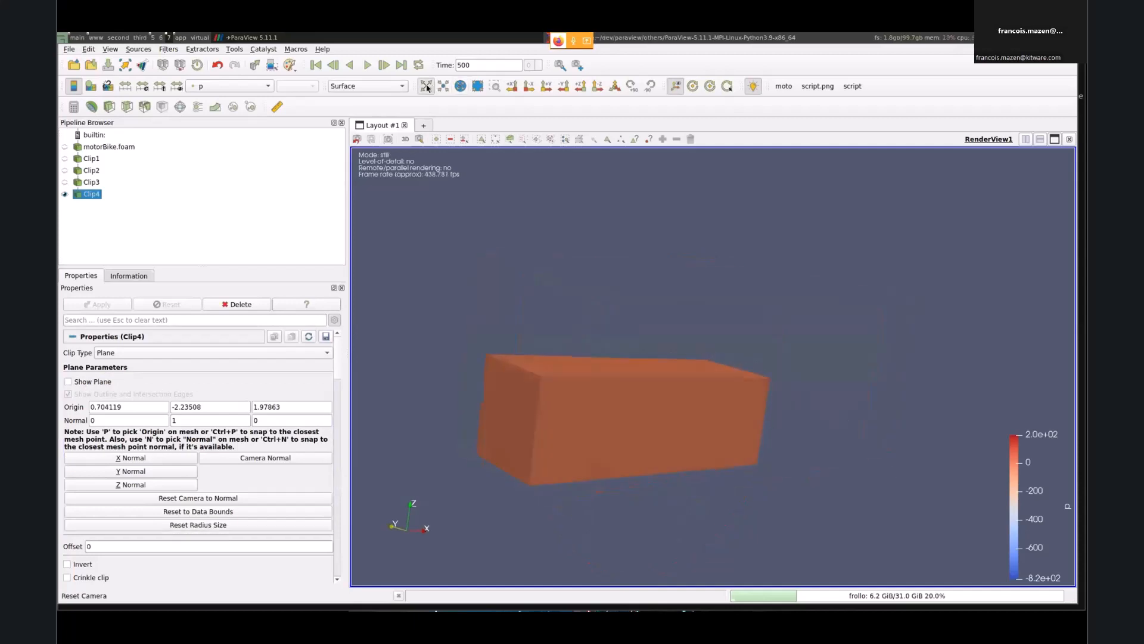
pyautogui.moveTo(662, 304); pyautogui.dragTo(699, 316)
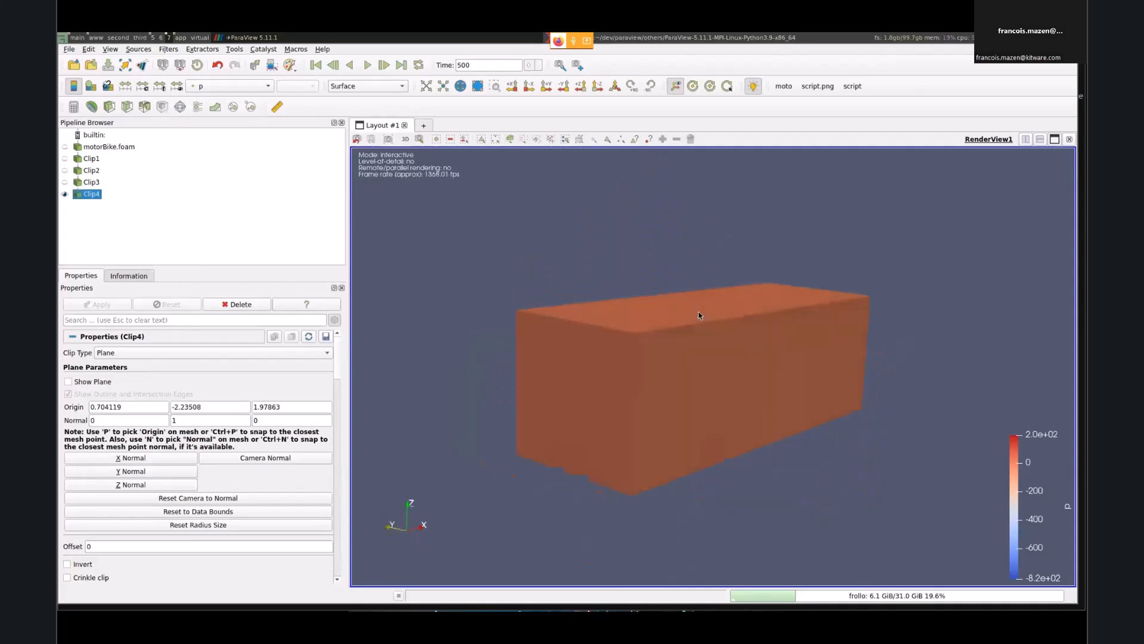
# Step: Load the StreamLinesRepresentation plugin in the Plugin Manager and close the manager
pyautogui.click(235, 50)
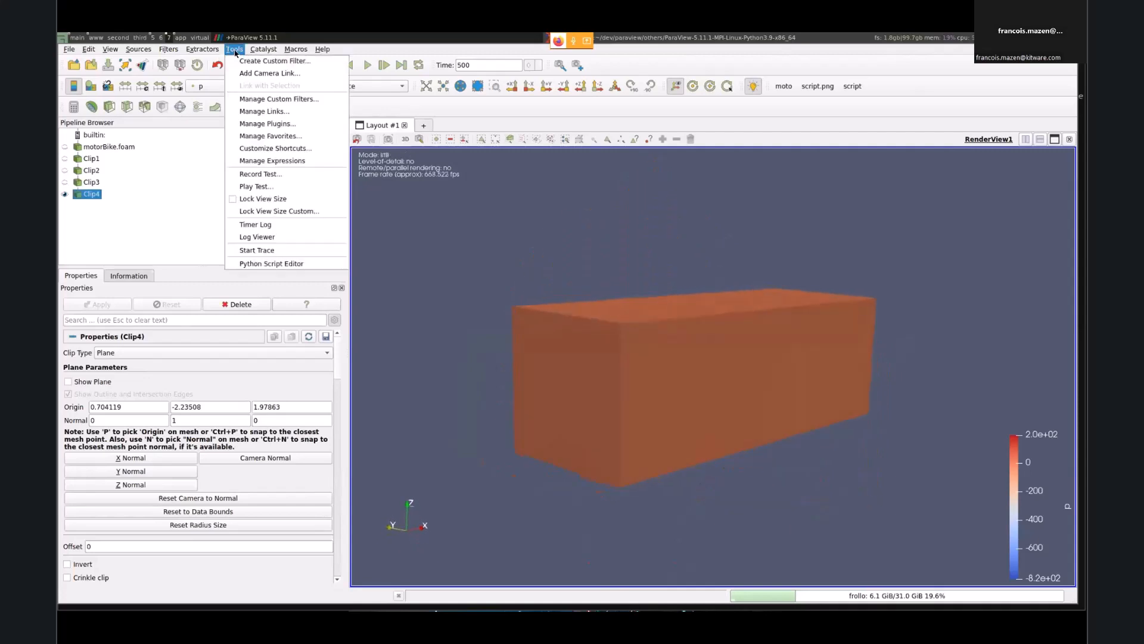
pyautogui.click(299, 124)
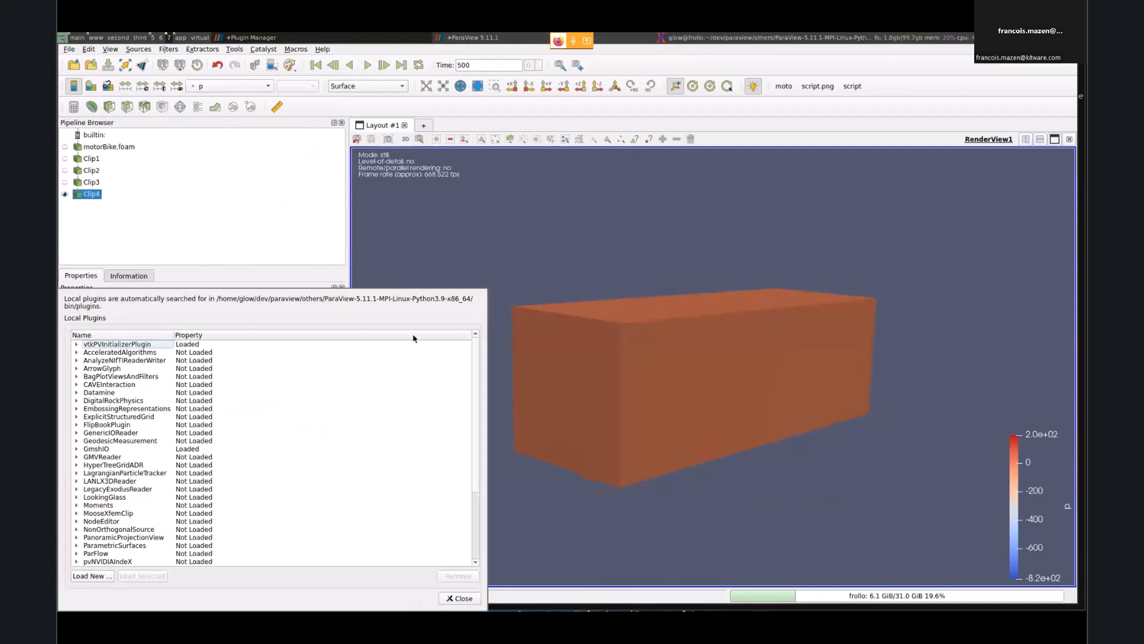
pyautogui.keyDown('super'); pyautogui.moveTo(370, 355); pyautogui.dragTo(685, 212); pyautogui.keyUp('super')
pyautogui.scroll(-4, 539, 315)
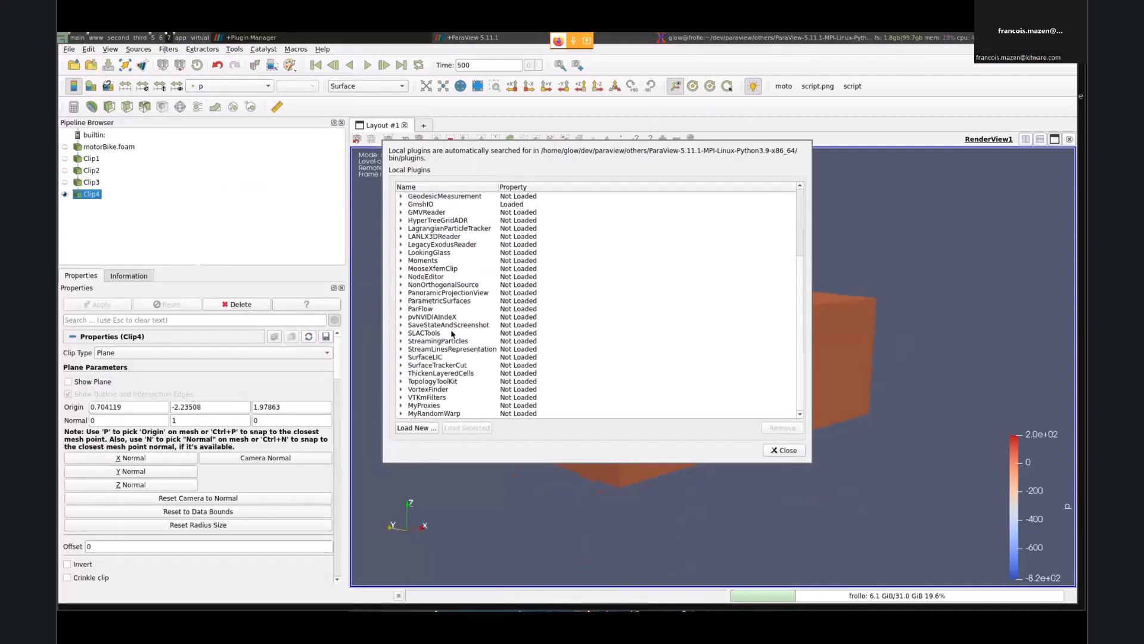
pyautogui.click(452, 349)
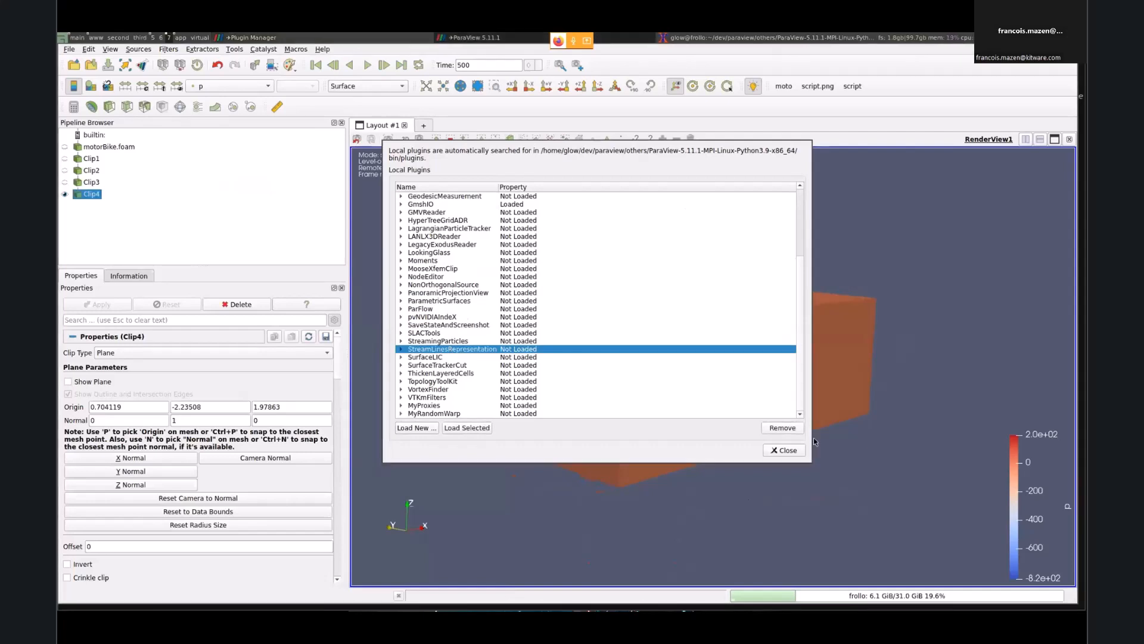
pyautogui.click(476, 425)
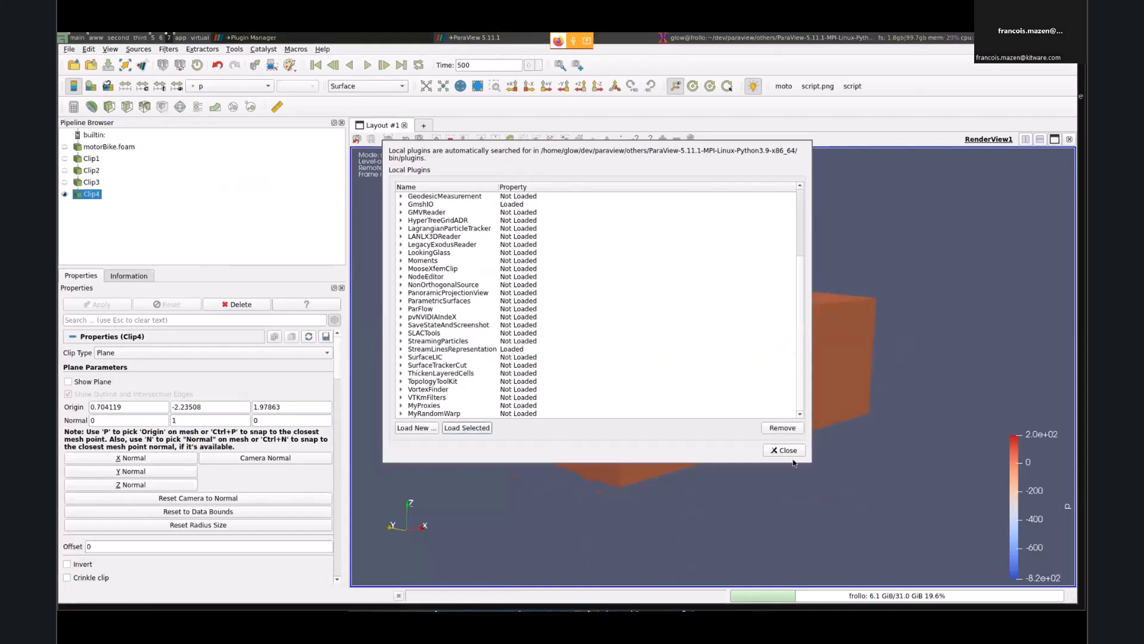
pyautogui.click(790, 454)
# Step: Create a second layout, show Clip4 in it and set its representation to Stream Lines
pyautogui.click(423, 125)
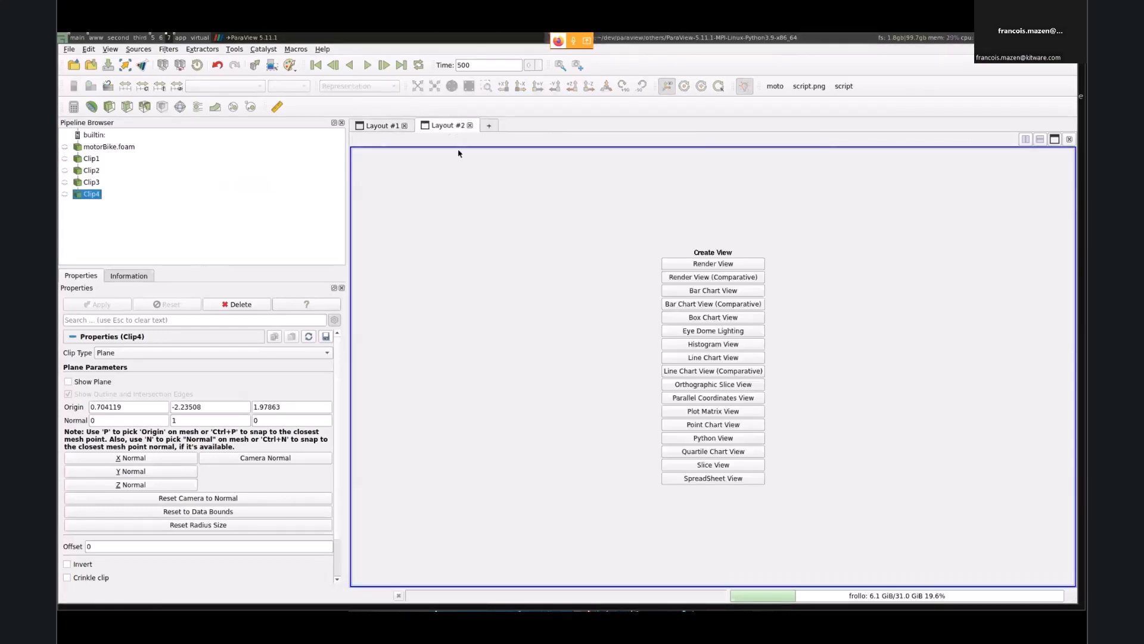
pyautogui.click(65, 194)
pyautogui.moveTo(702, 260); pyautogui.dragTo(882, 190)
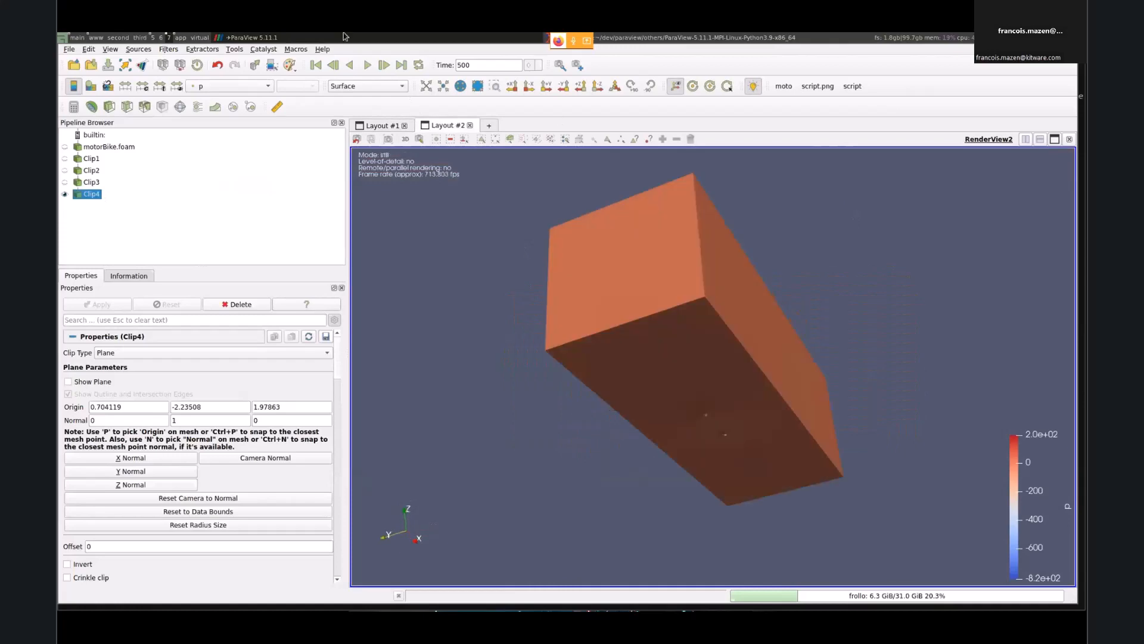
pyautogui.click(368, 85)
pyautogui.click(385, 96)
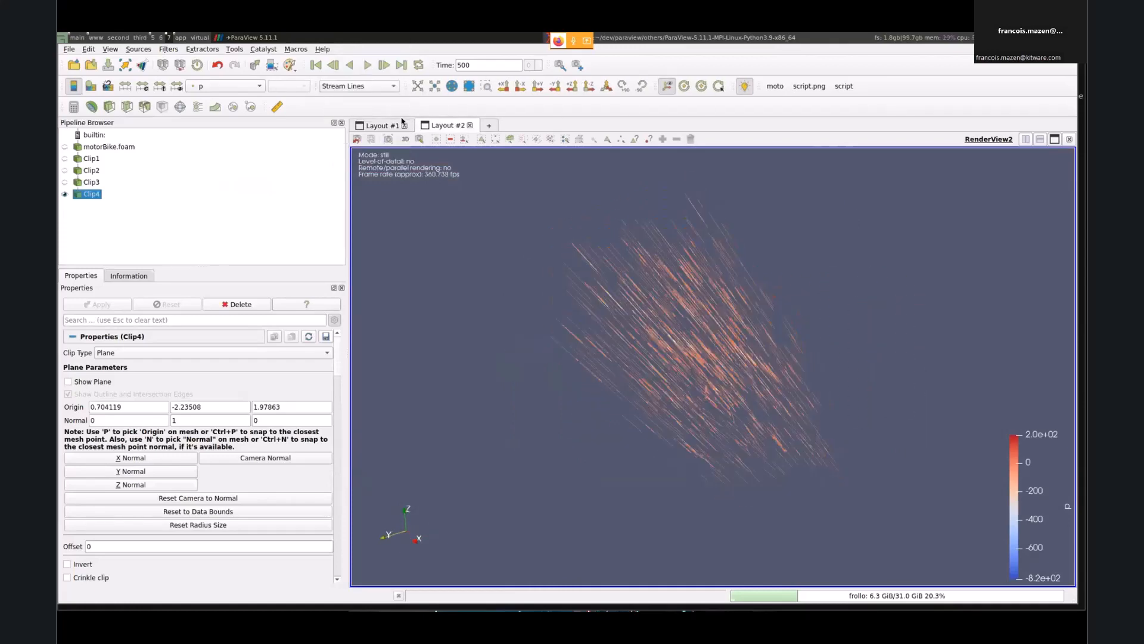
pyautogui.moveTo(832, 333); pyautogui.dragTo(749, 382)
pyautogui.moveTo(750, 381); pyautogui.dragTo(807, 491, button='right')
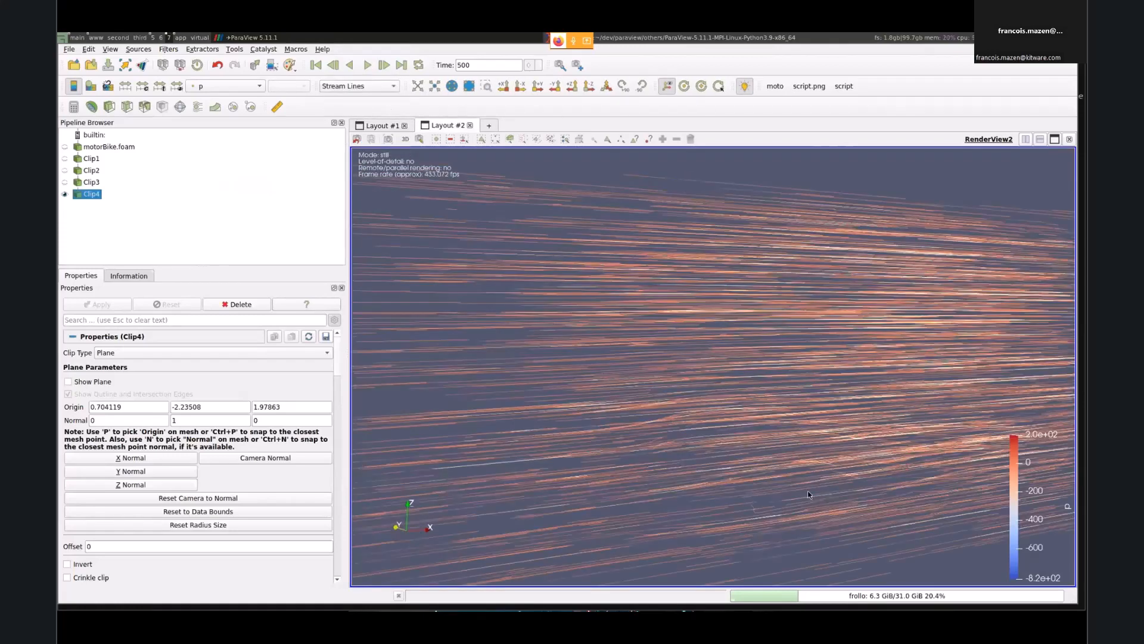
pyautogui.moveTo(808, 495); pyautogui.dragTo(808, 417)
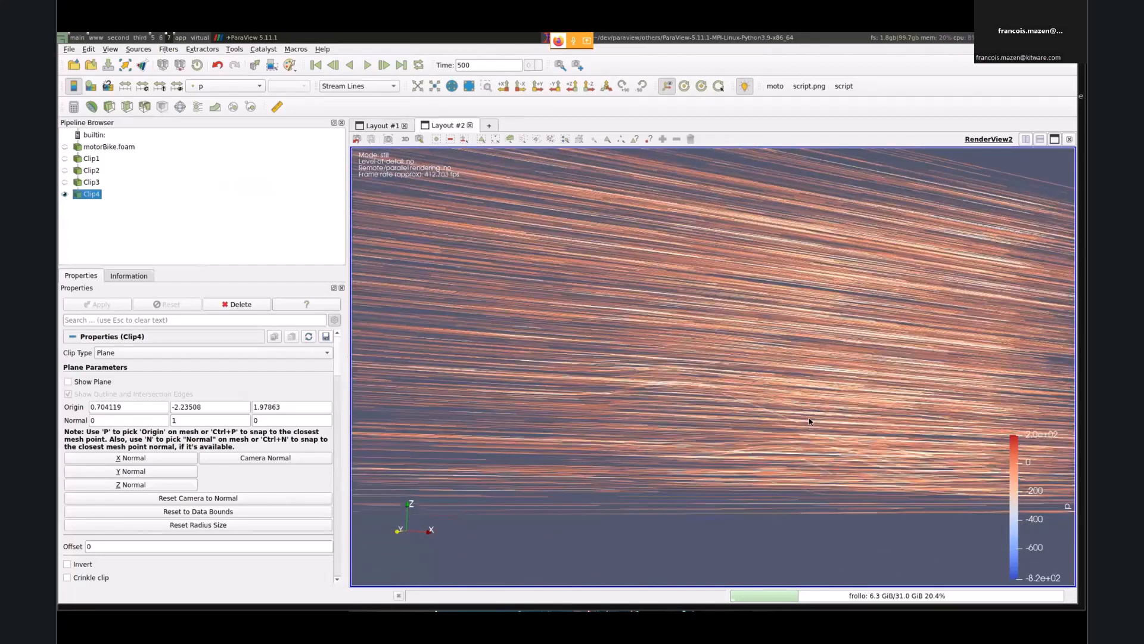
pyautogui.scroll(-5, 796, 408)
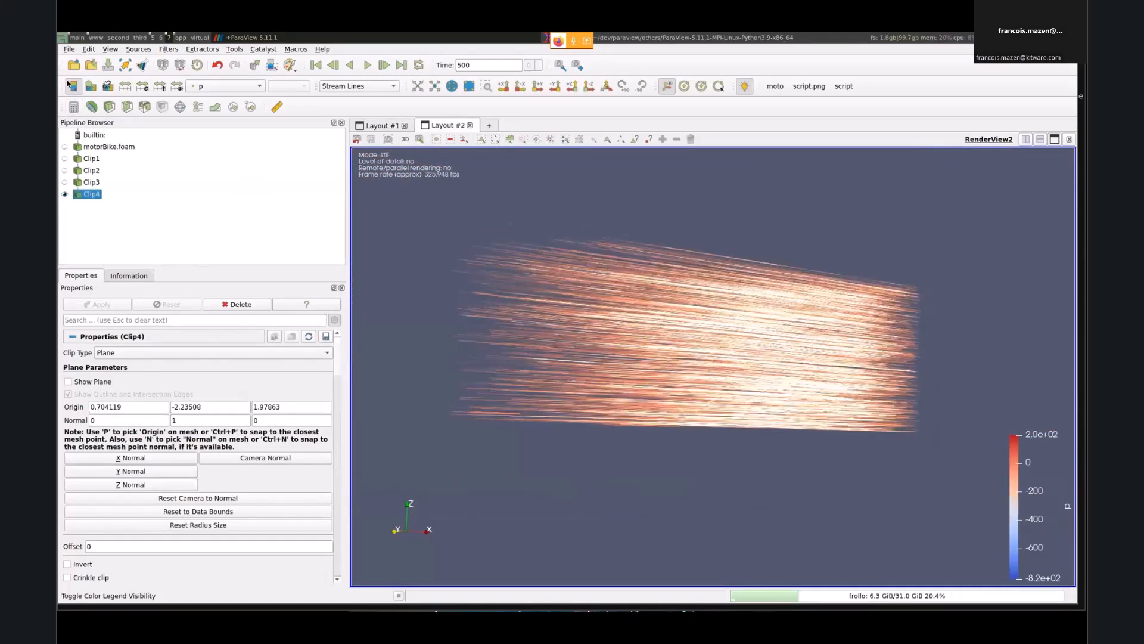
# Step: Load the recent motorBike.foam file again with only the group/motorBikeGroup mesh region, and set its opacity to about 0.56
pyautogui.click(69, 49)
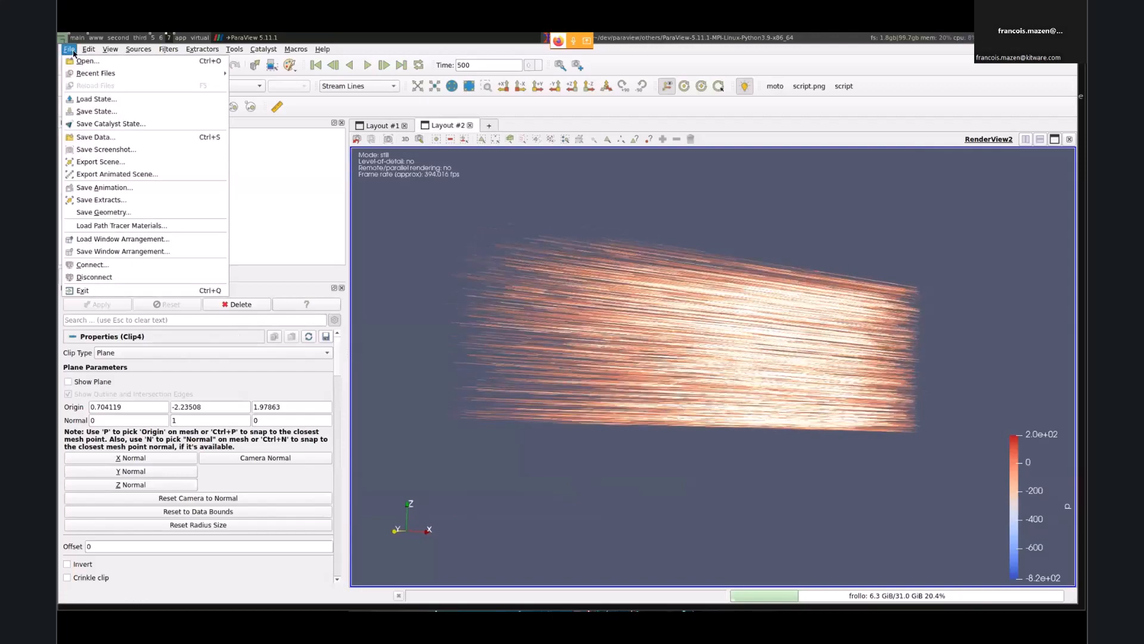
pyautogui.moveTo(95, 73)
pyautogui.click(333, 332)
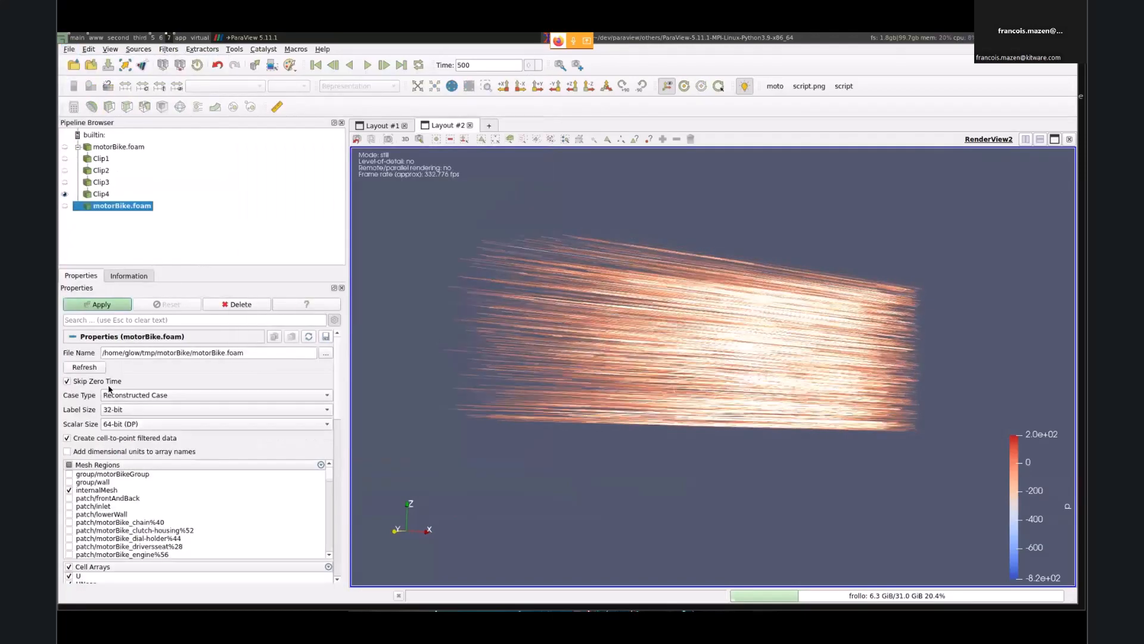
pyautogui.click(69, 473)
pyautogui.click(69, 490)
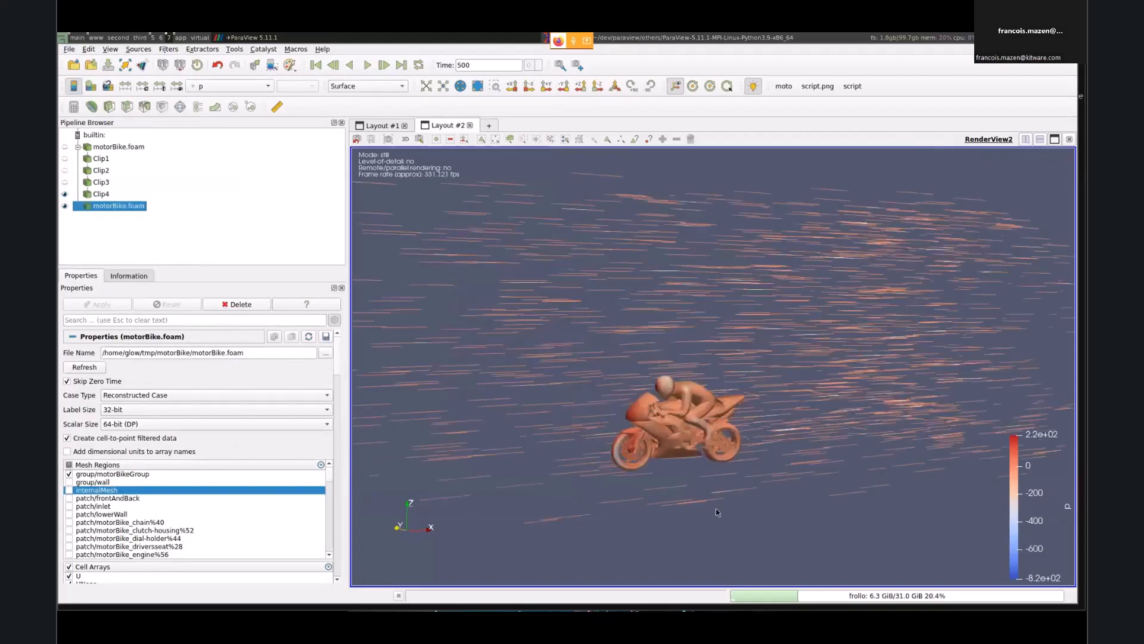
pyautogui.scroll(-10, 263, 499)
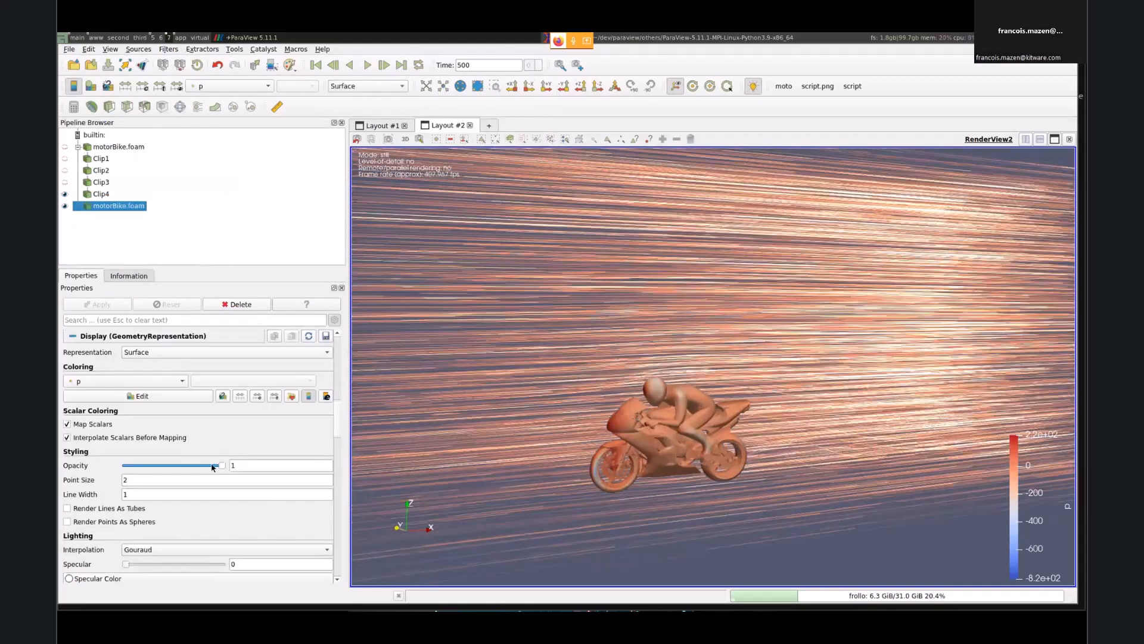
pyautogui.moveTo(220, 468); pyautogui.dragTo(173, 465)
# Step: Lower the Clip2 plane closer to the top of the motorcycle rider and apply the change
pyautogui.click(102, 194)
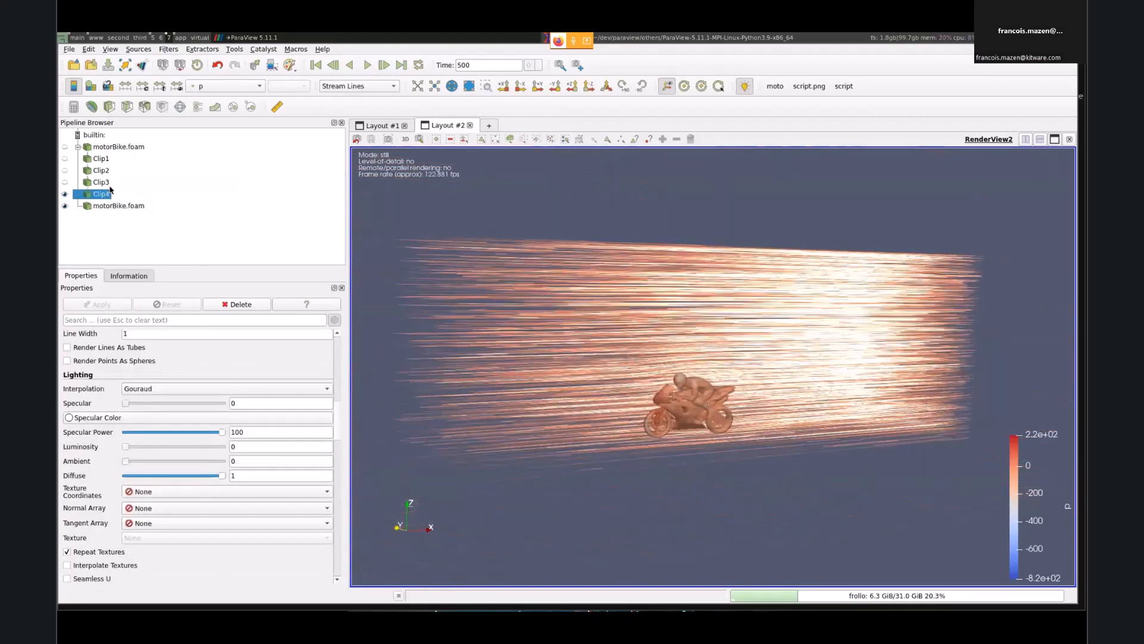
pyautogui.click(101, 182)
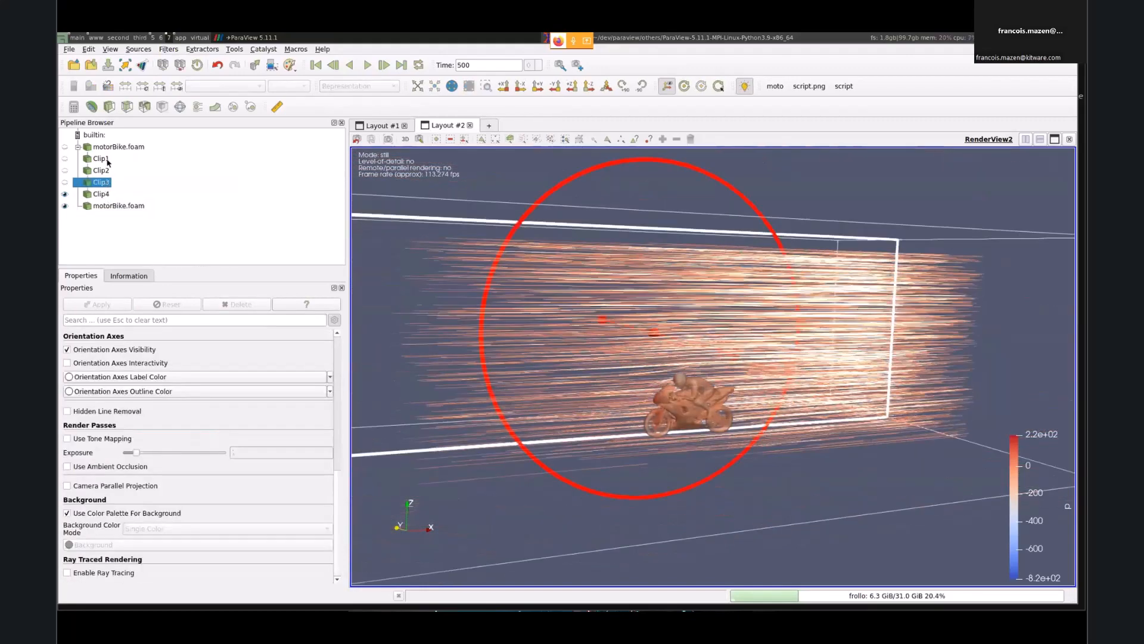
pyautogui.click(100, 158)
pyautogui.click(100, 170)
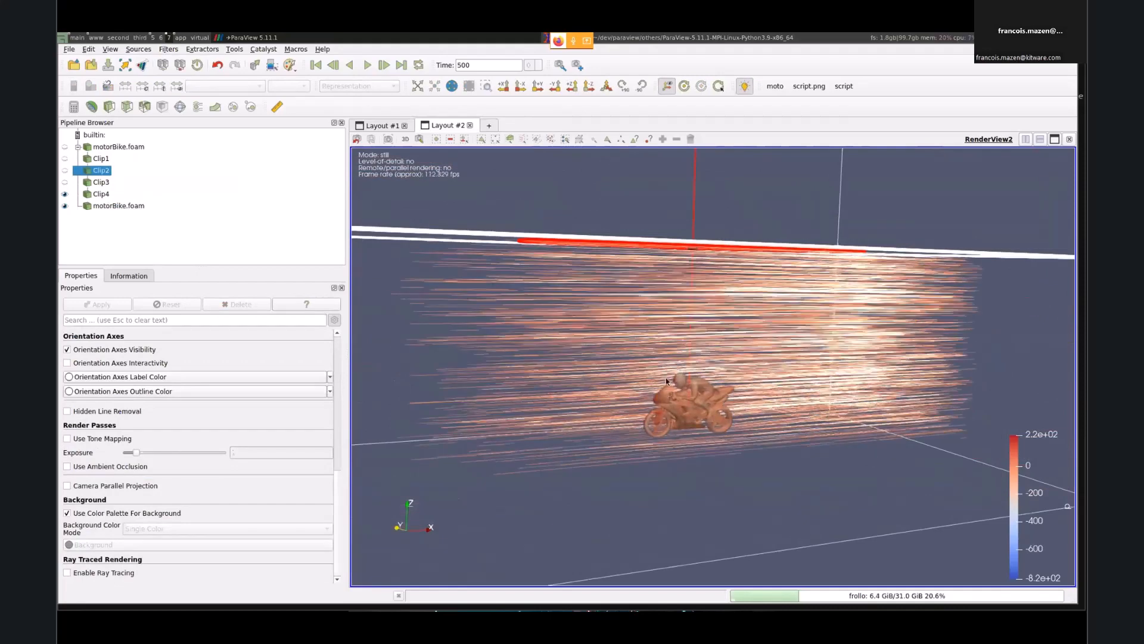
pyautogui.scroll(-4, 519, 282)
pyautogui.moveTo(519, 281); pyautogui.dragTo(522, 241)
pyautogui.moveTo(606, 296); pyautogui.dragTo(586, 335)
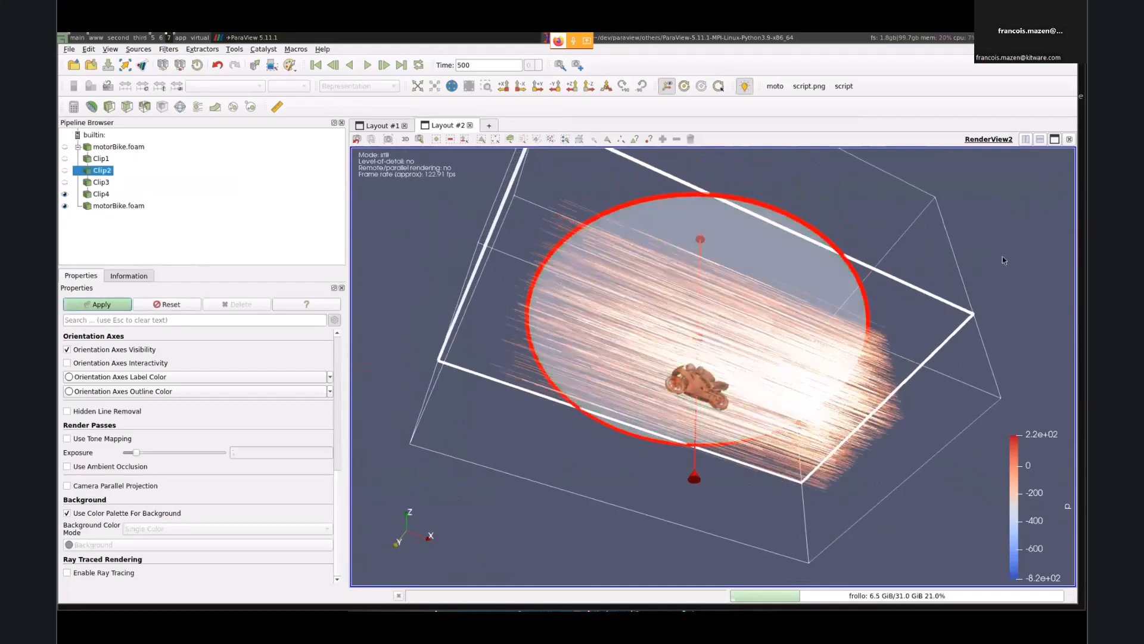
pyautogui.moveTo(1003, 261); pyautogui.dragTo(1003, 333)
pyautogui.click(97, 304)
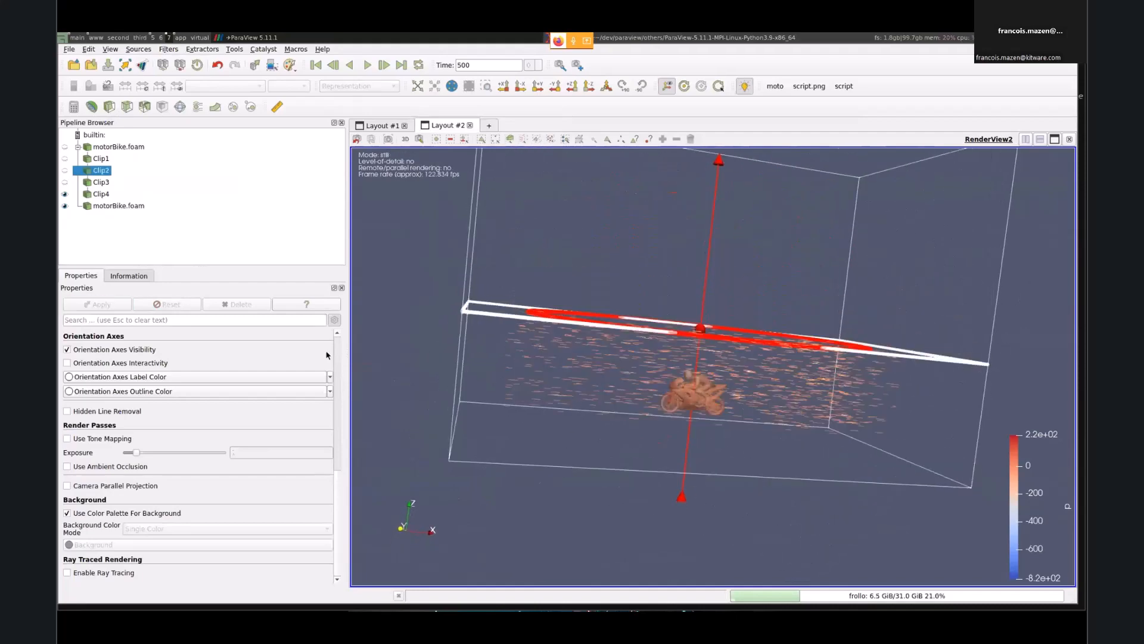
# Step: Select Clip4 in the pipeline and set its Stream Lines Alpha to 0.04
pyautogui.moveTo(857, 543)
pyautogui.mouseDown()
pyautogui.moveTo(854, 513)
pyautogui.moveTo(867, 559)
pyautogui.moveTo(807, 416)
pyautogui.mouseUp()
pyautogui.scroll(4, 851, 527)
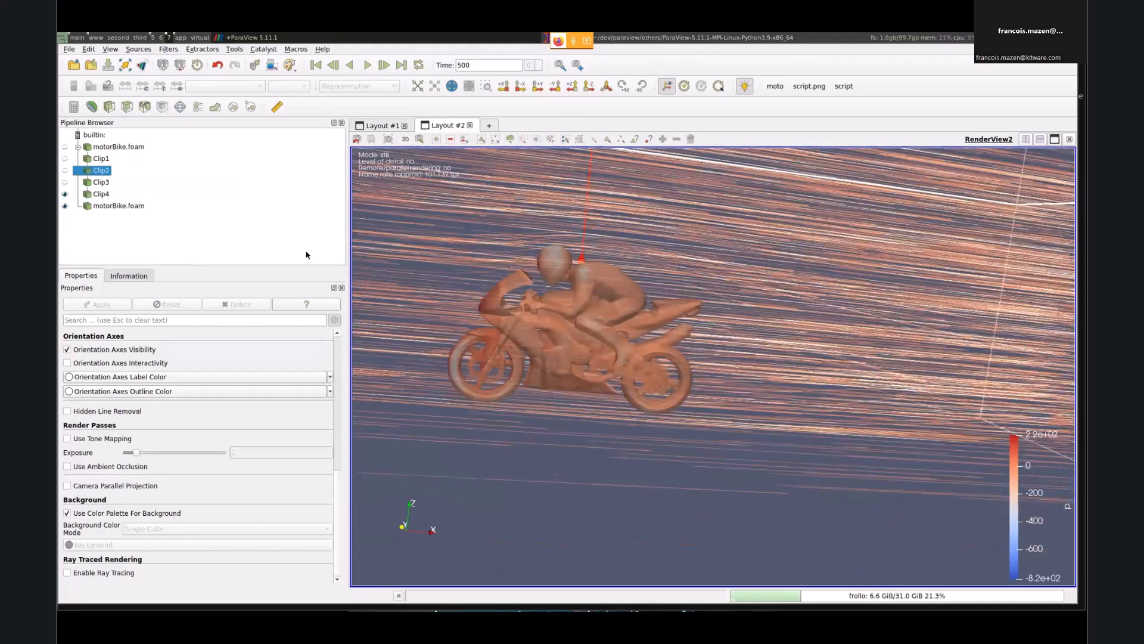
pyautogui.click(118, 206)
pyautogui.scroll(-5, 227, 451)
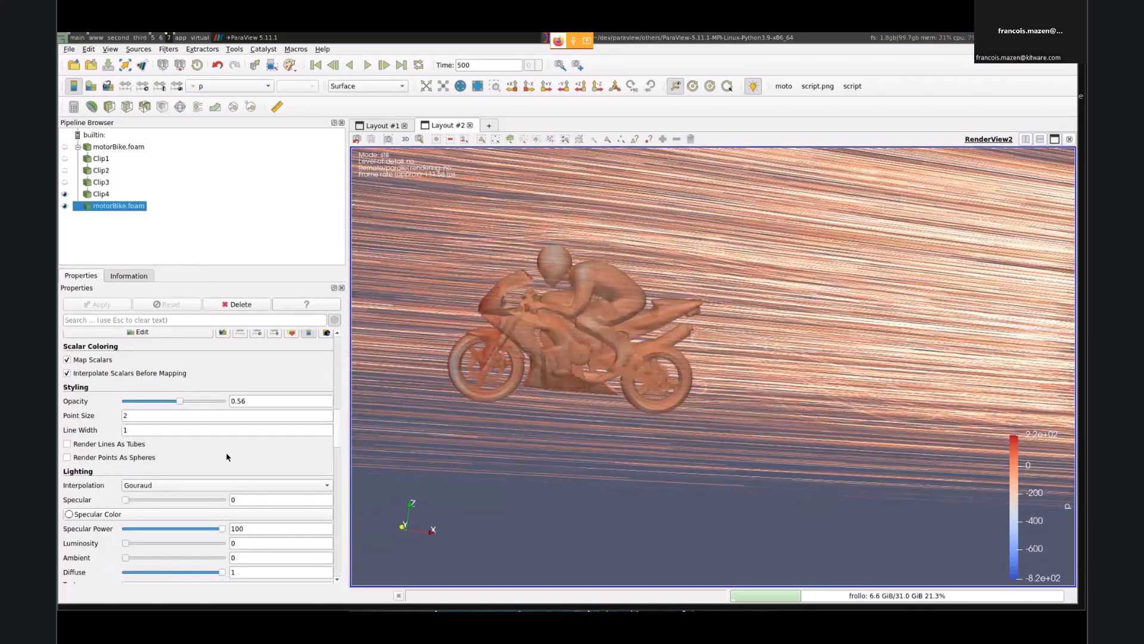
pyautogui.scroll(-10, 227, 456)
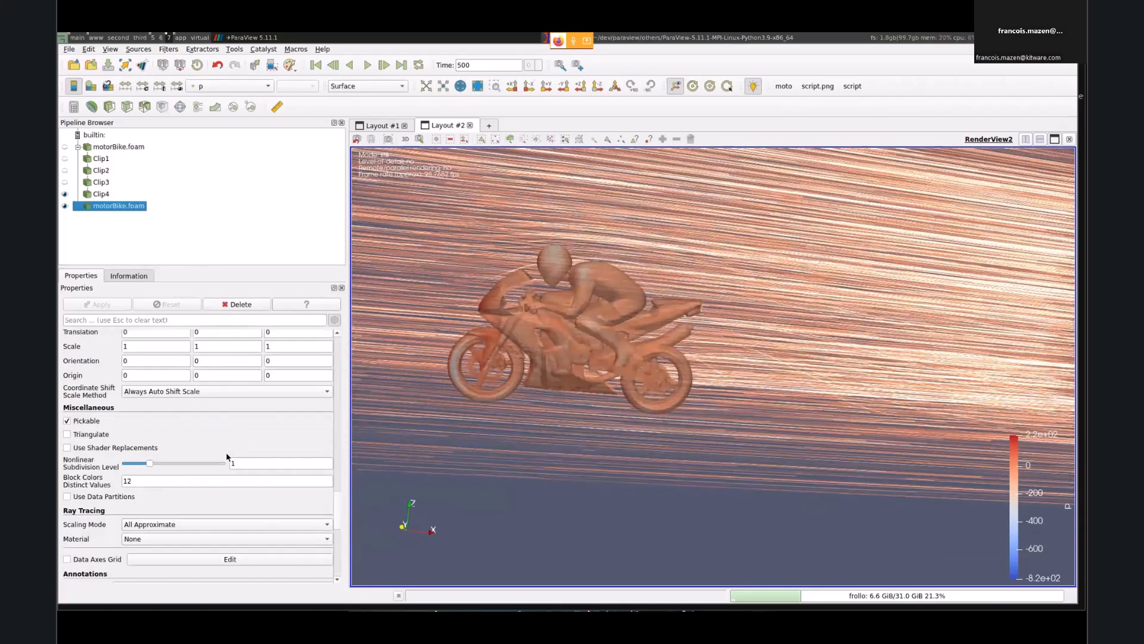
pyautogui.press('Up')
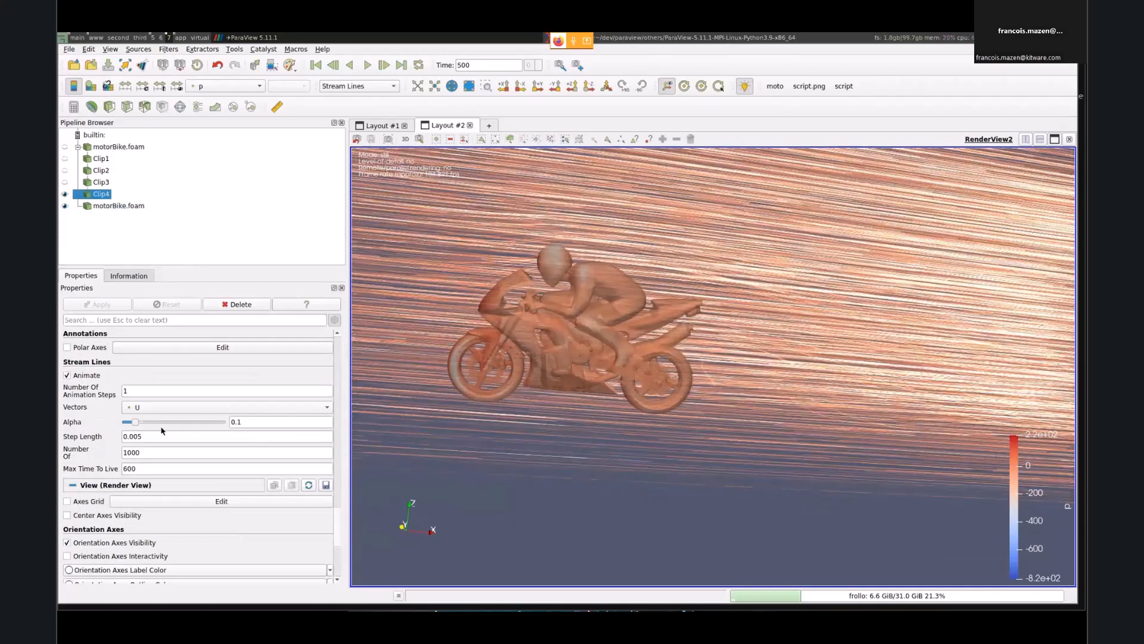
pyautogui.hotkey('alt', 'Tab')
pyautogui.hotkey('alt', 'Tab')
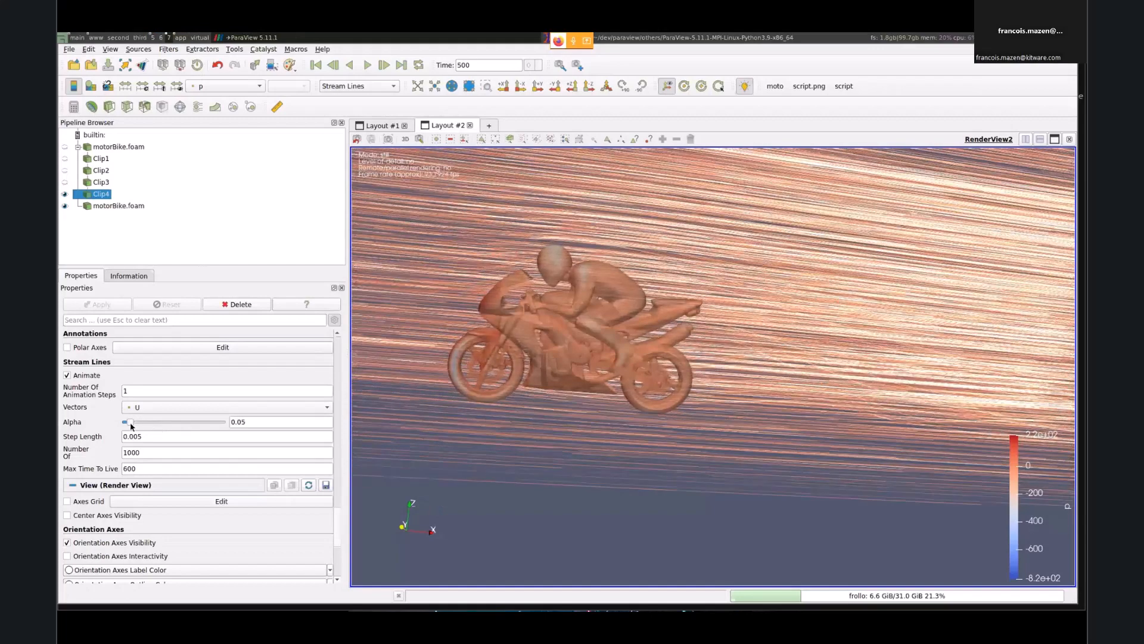
pyautogui.moveTo(130, 422); pyautogui.dragTo(128, 422)
# Step: Set the Max Time To Live of Clip4's stream lines to 200
pyautogui.doubleClick(153, 467)
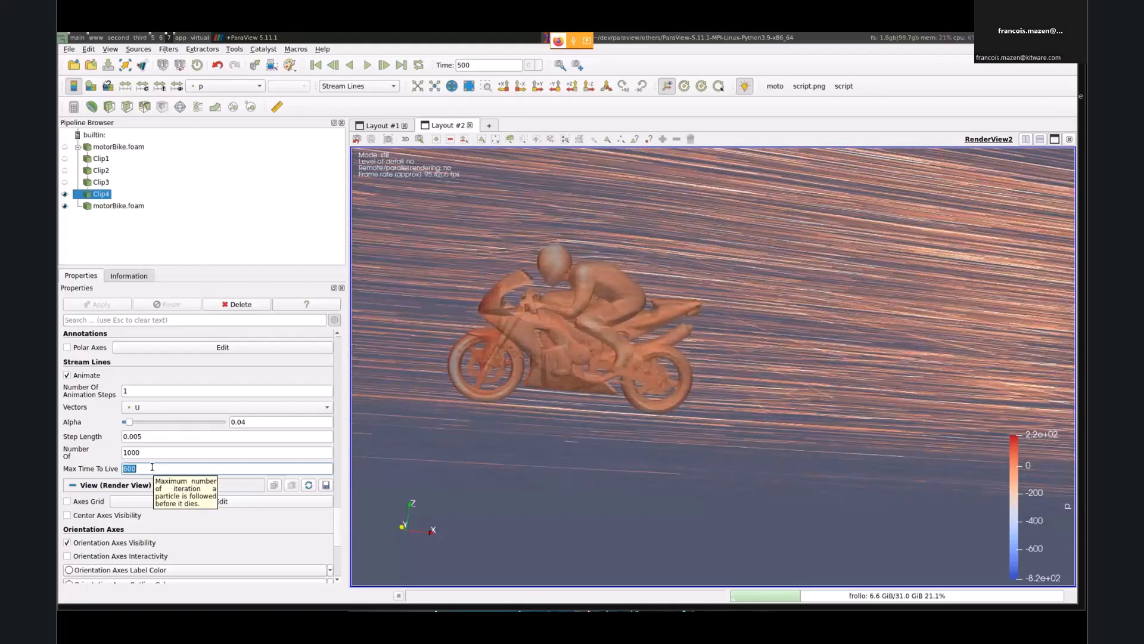
pyautogui.write('20')
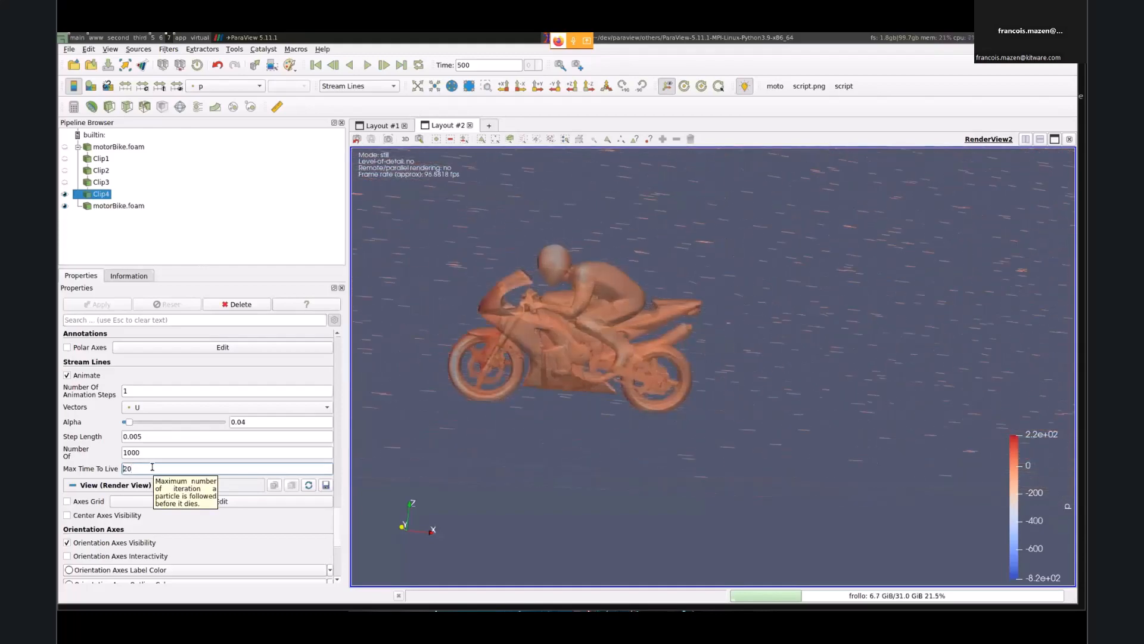
pyautogui.write('0')
pyautogui.press('Return')
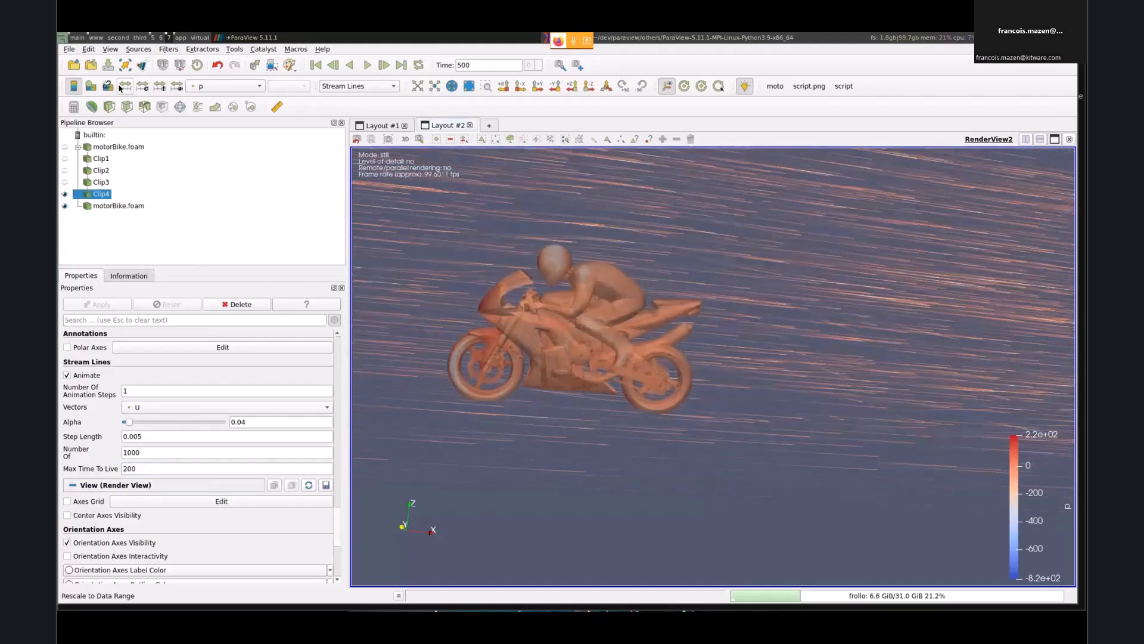
# Step: Change the color map of the p array to the Black-Body Radiation preset and close the Color Map Editor
pyautogui.click(91, 86)
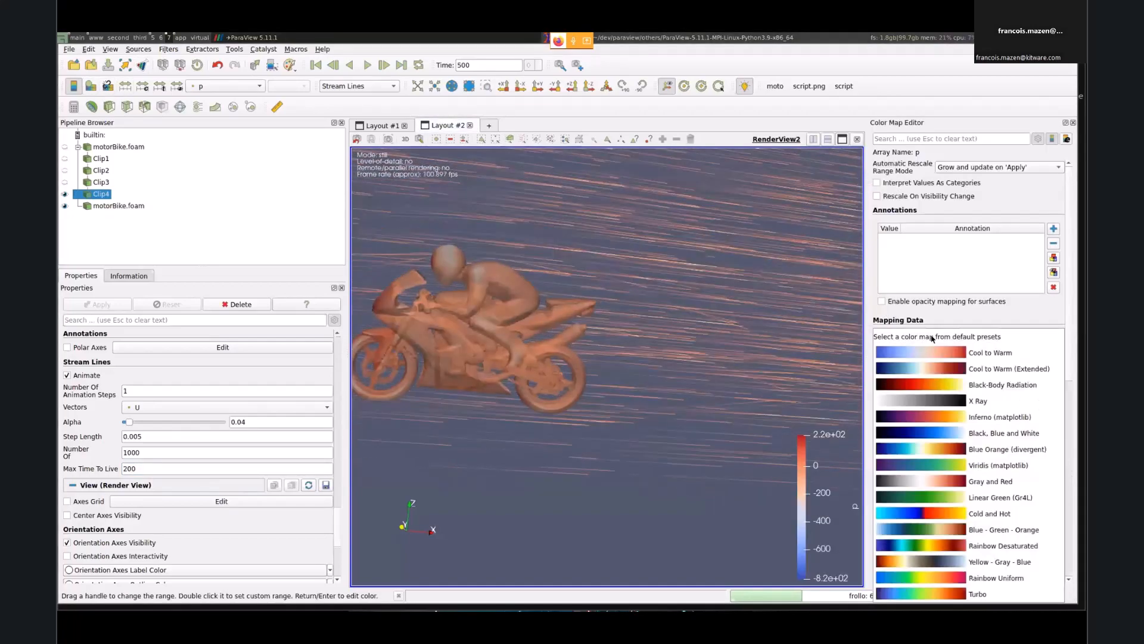
pyautogui.click(977, 385)
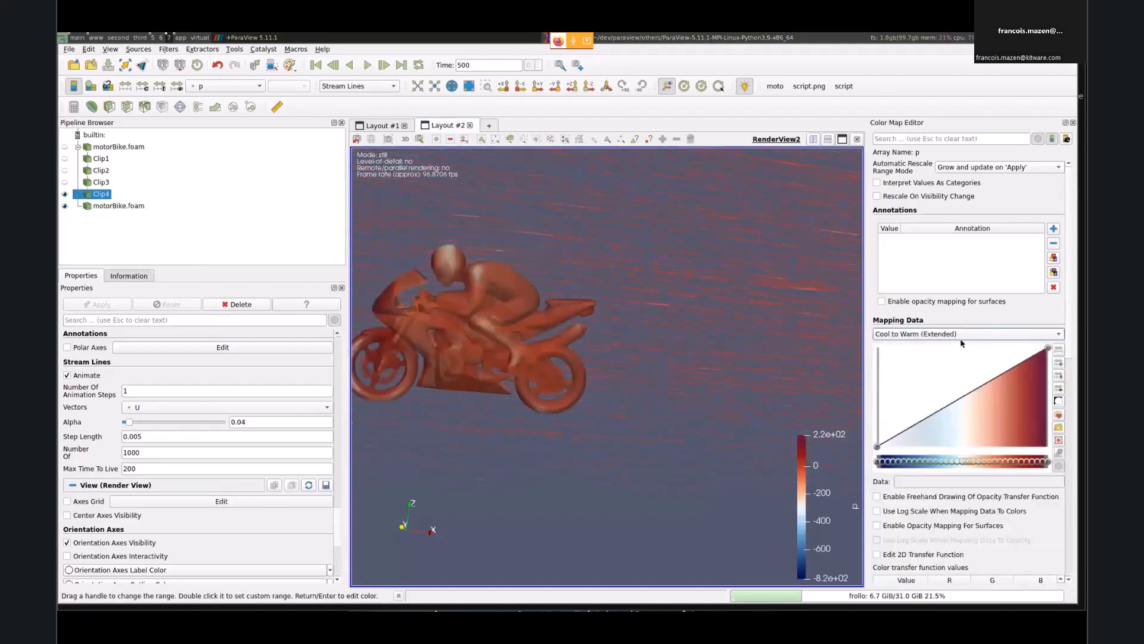
pyautogui.click(973, 361)
pyautogui.click(973, 361)
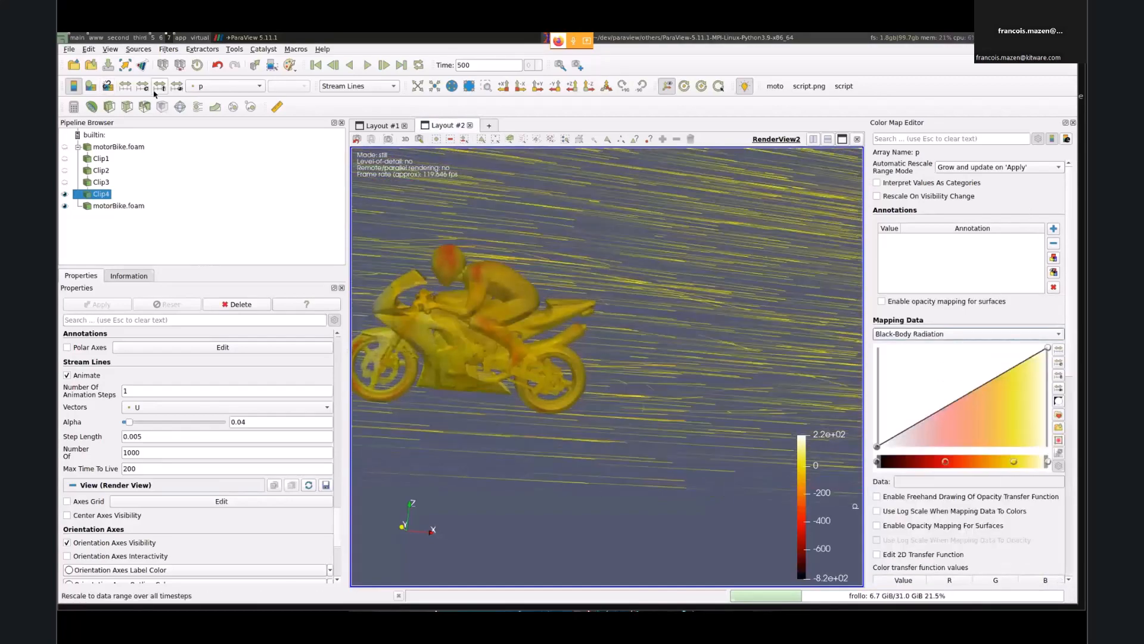
pyautogui.click(1073, 123)
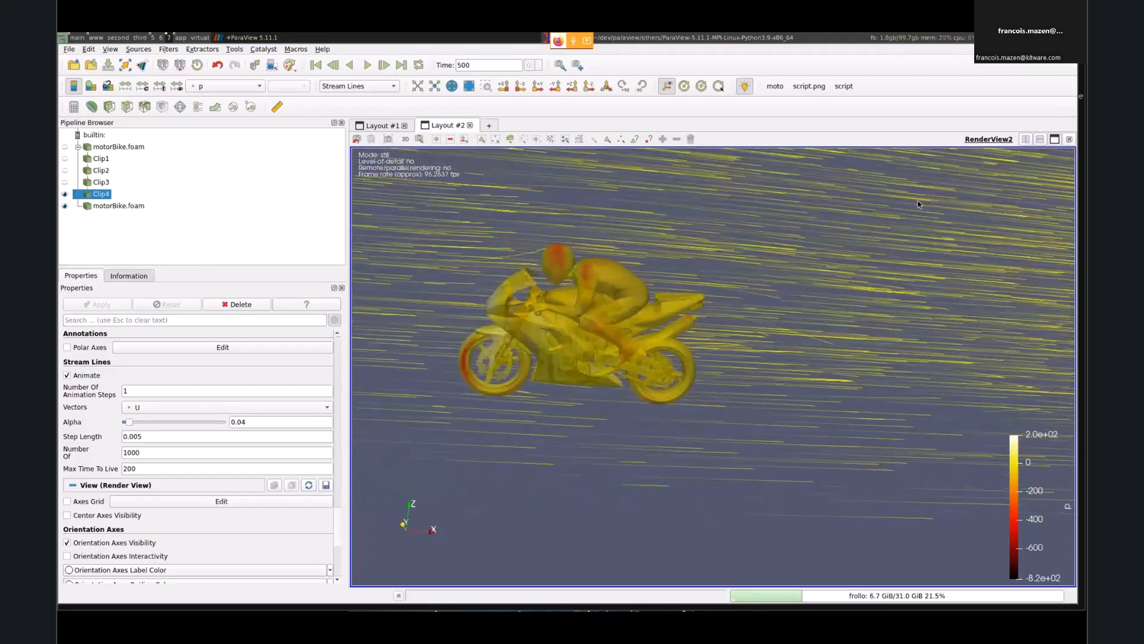
pyautogui.hotkey('alt', 'Tab')
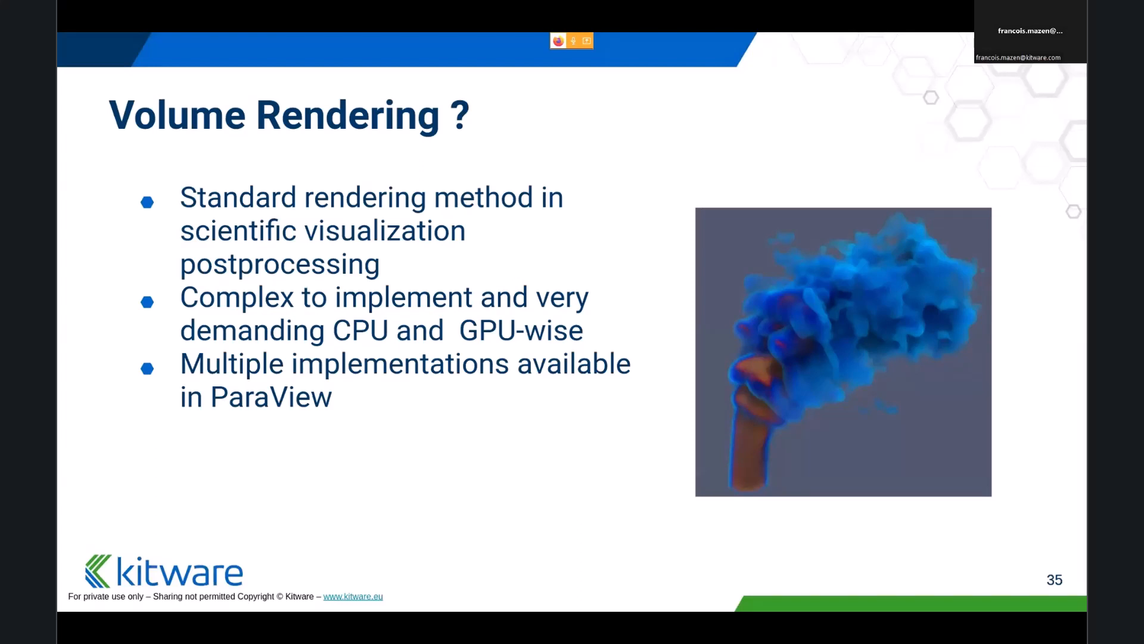
pyautogui.press('Right')
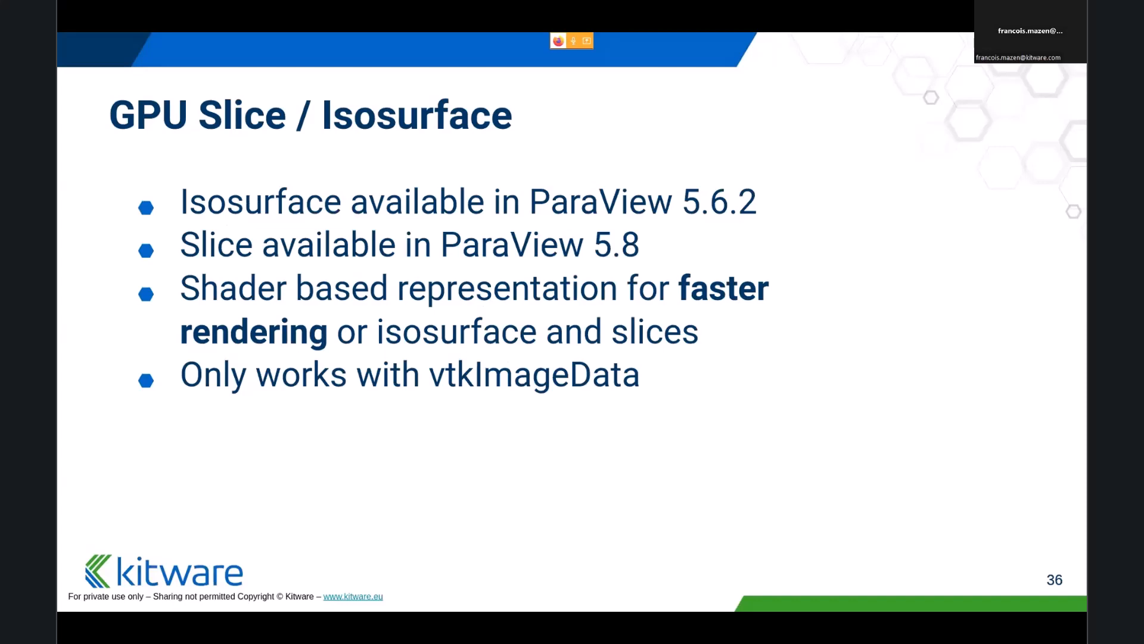
pyautogui.press('Right')
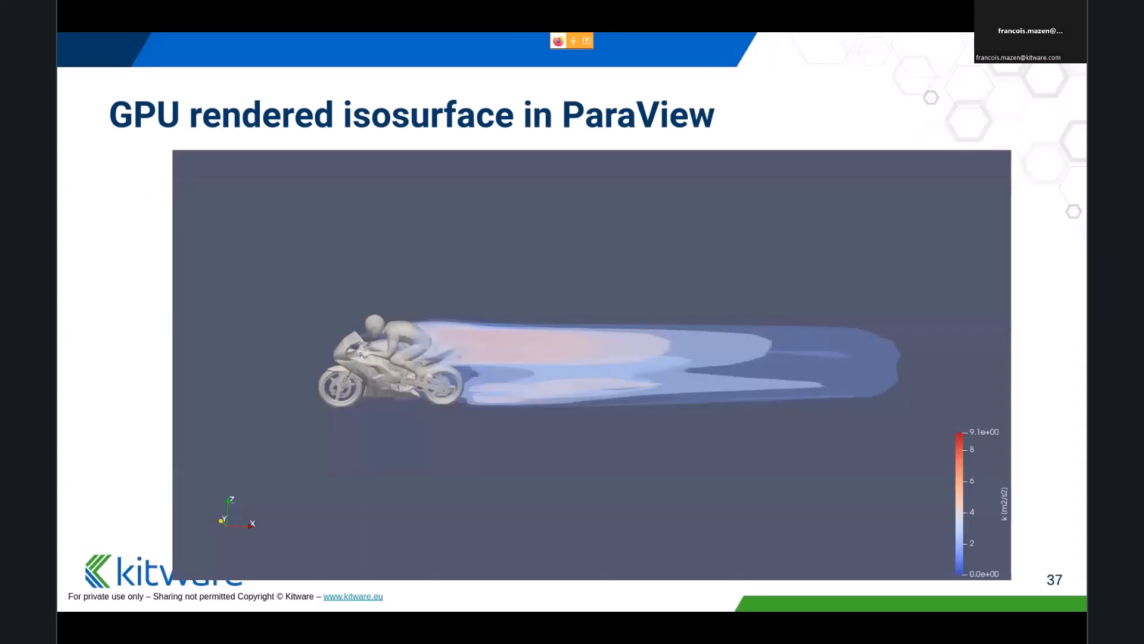
pyautogui.press('Left')
pyautogui.press('Right')
pyautogui.press('Right')
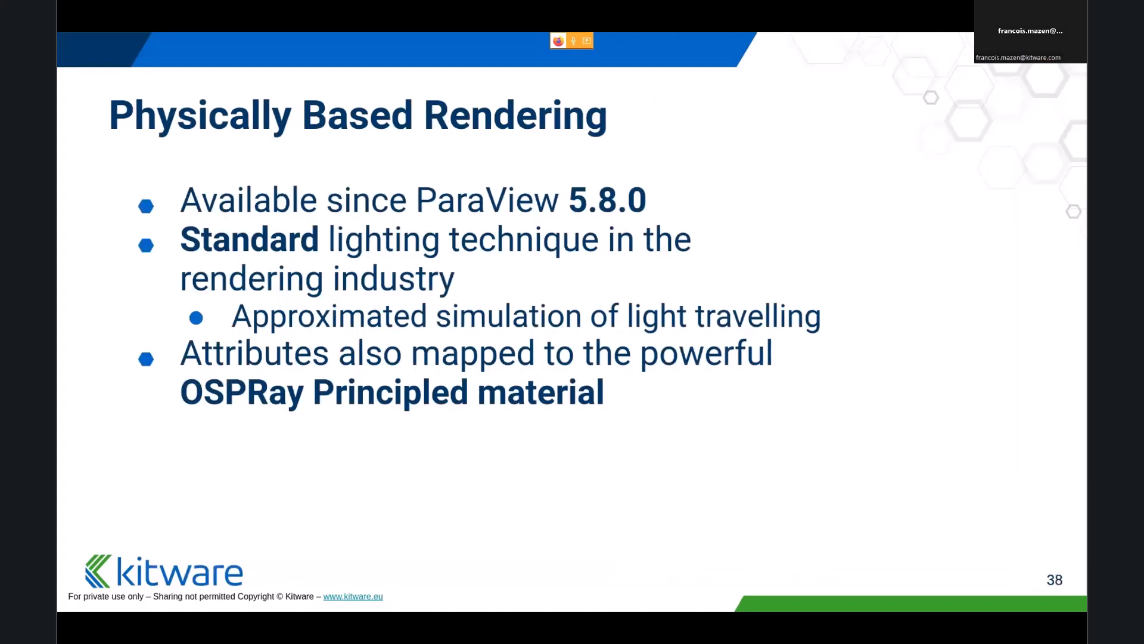
pyautogui.press('Left')
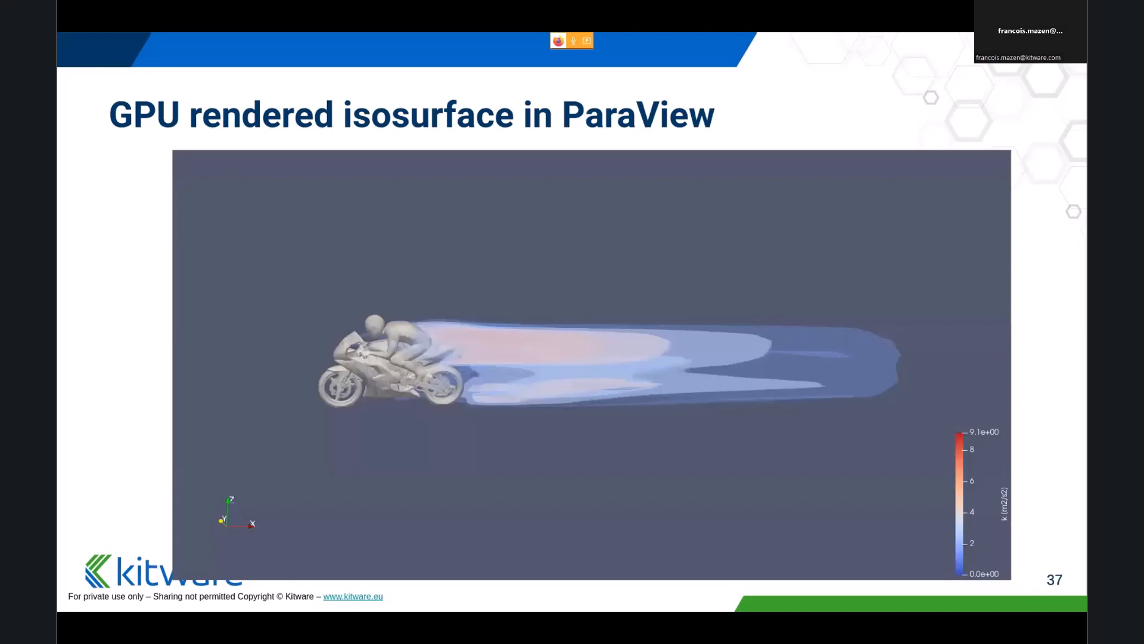
pyautogui.press('super+7')
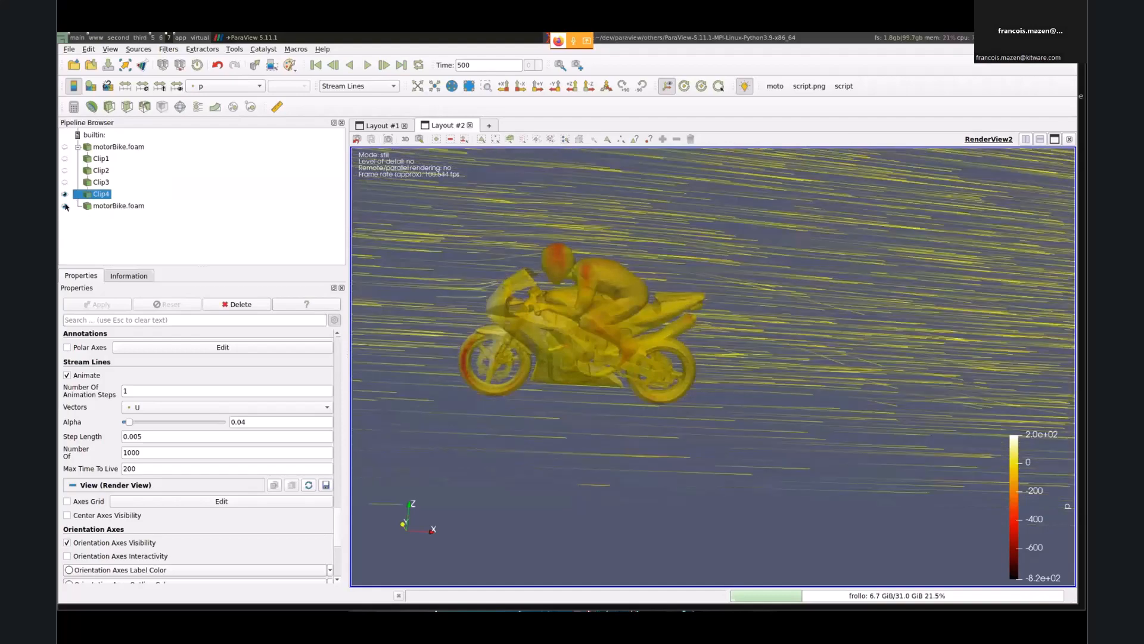
# Step: Hide the motorBike.foam motorcycle surface and set Clip4's representation to Surface
pyautogui.click(65, 205)
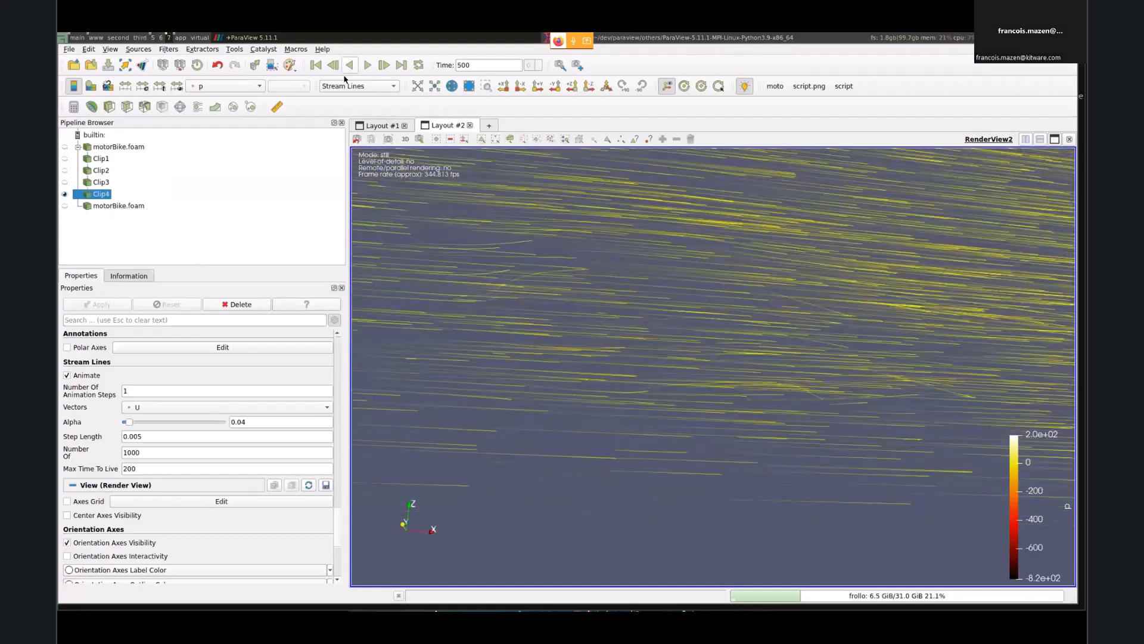
pyautogui.click(349, 85)
pyautogui.click(363, 108)
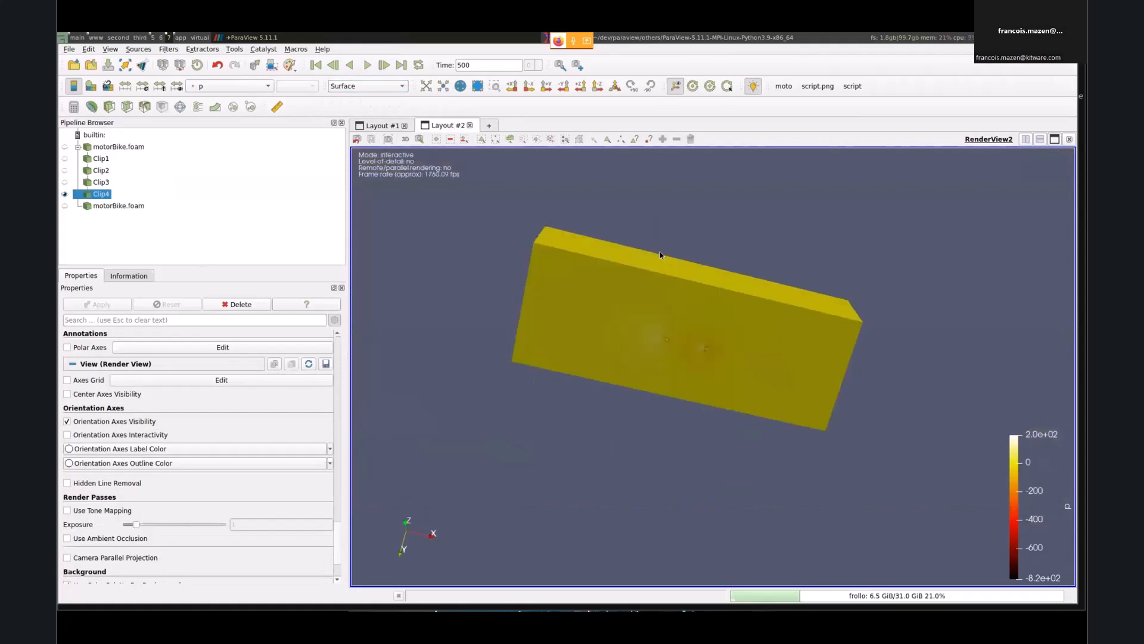
pyautogui.moveTo(661, 255); pyautogui.dragTo(647, 288)
# Step: Add a Resample To Image filter to Clip4 with the default settings and apply it
pyautogui.hotkey('ctrl', 'space')
pyautogui.write('res')
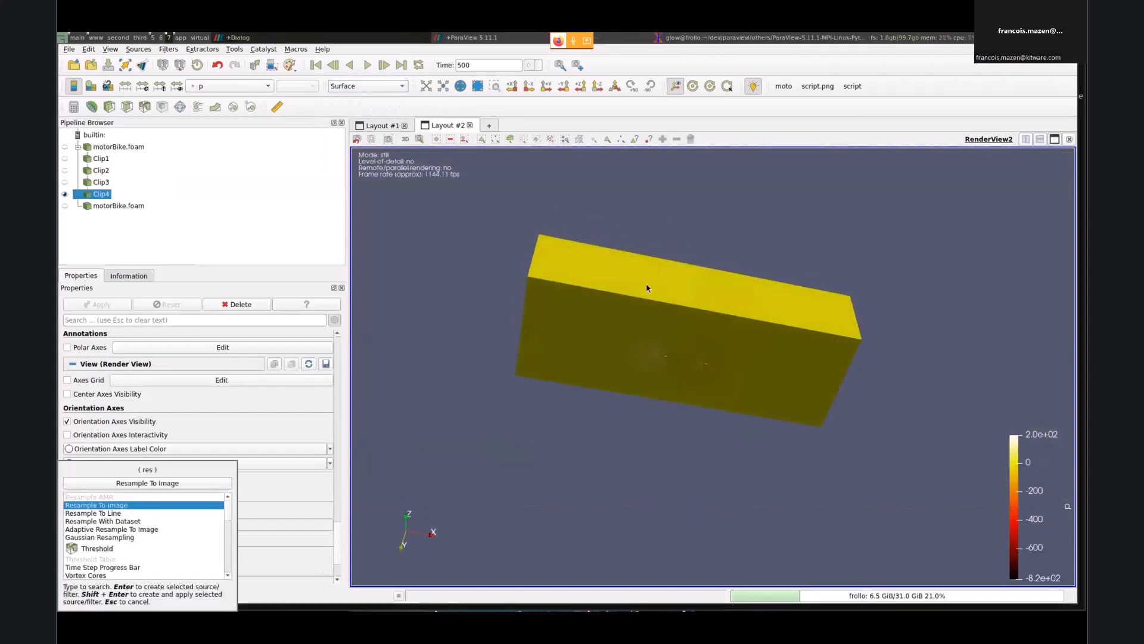
pyautogui.press('Return')
pyautogui.click(112, 305)
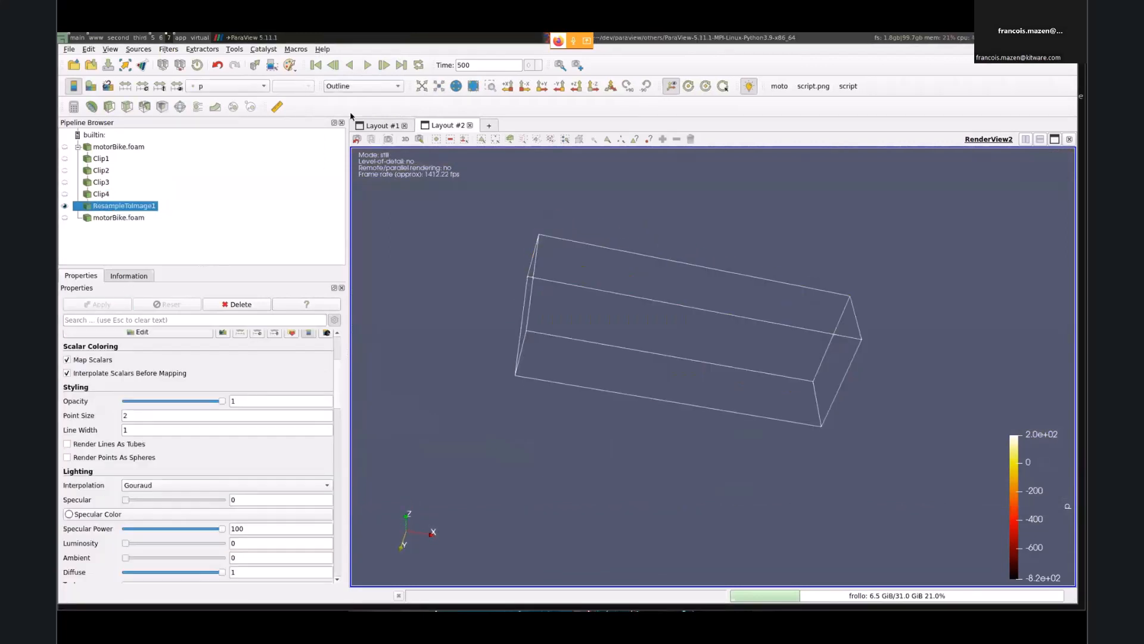
# Step: Set the representation of ResampleToImage1 to Volume and color it by U magnitude
pyautogui.click(357, 86)
pyautogui.click(352, 184)
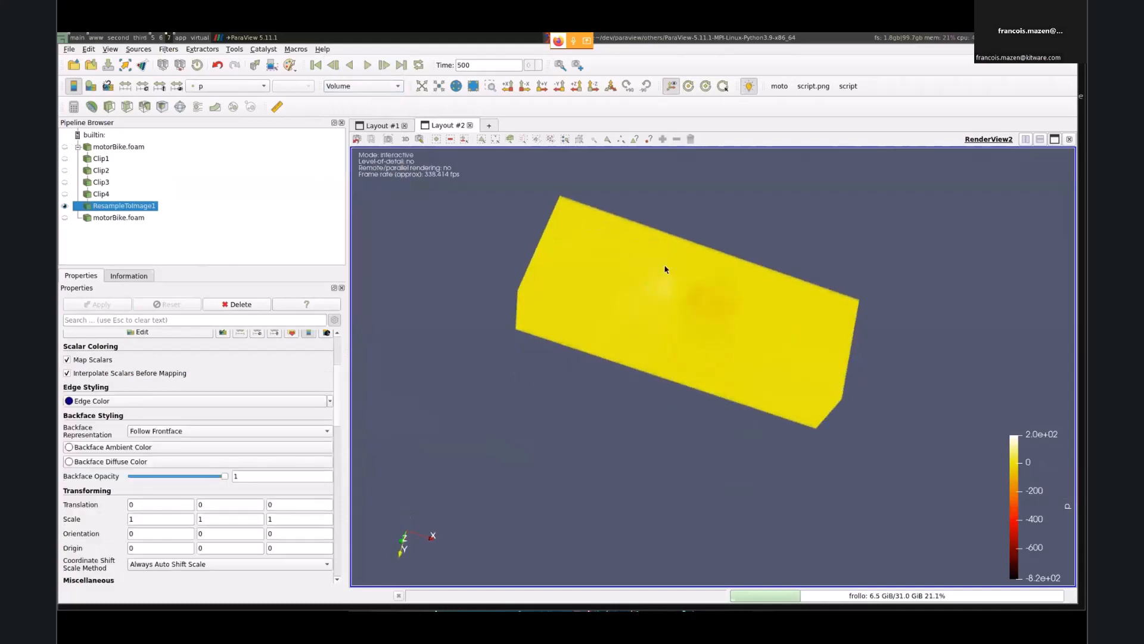
pyautogui.moveTo(665, 269); pyautogui.dragTo(681, 426)
pyautogui.scroll(4, 682, 425)
pyautogui.moveTo(728, 334); pyautogui.dragTo(720, 295)
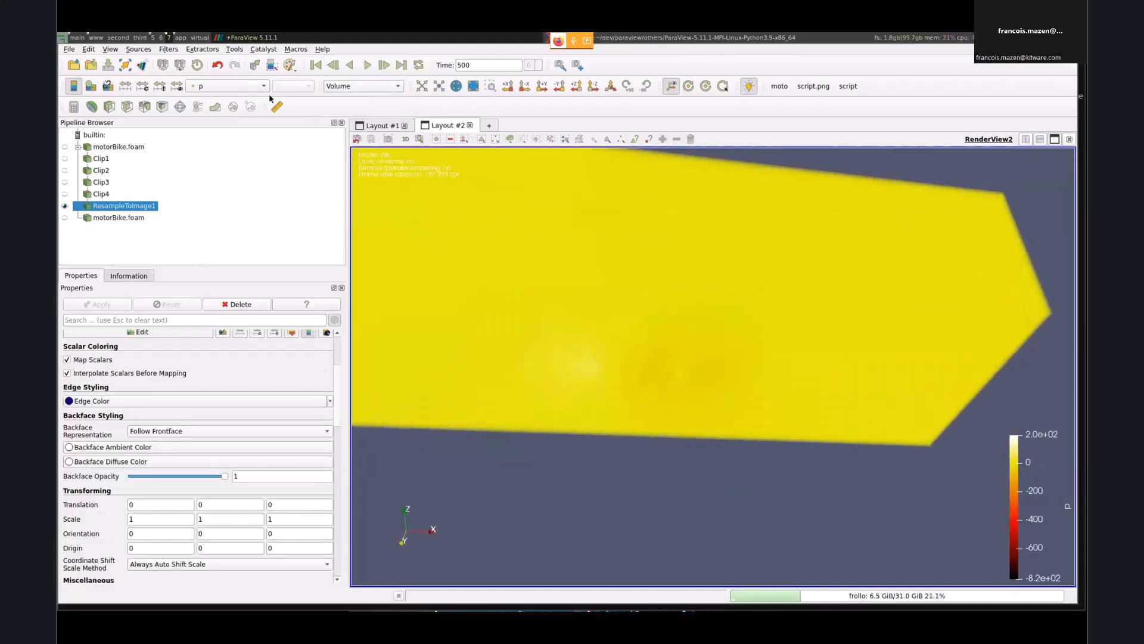
pyautogui.click(262, 85)
pyautogui.click(237, 58)
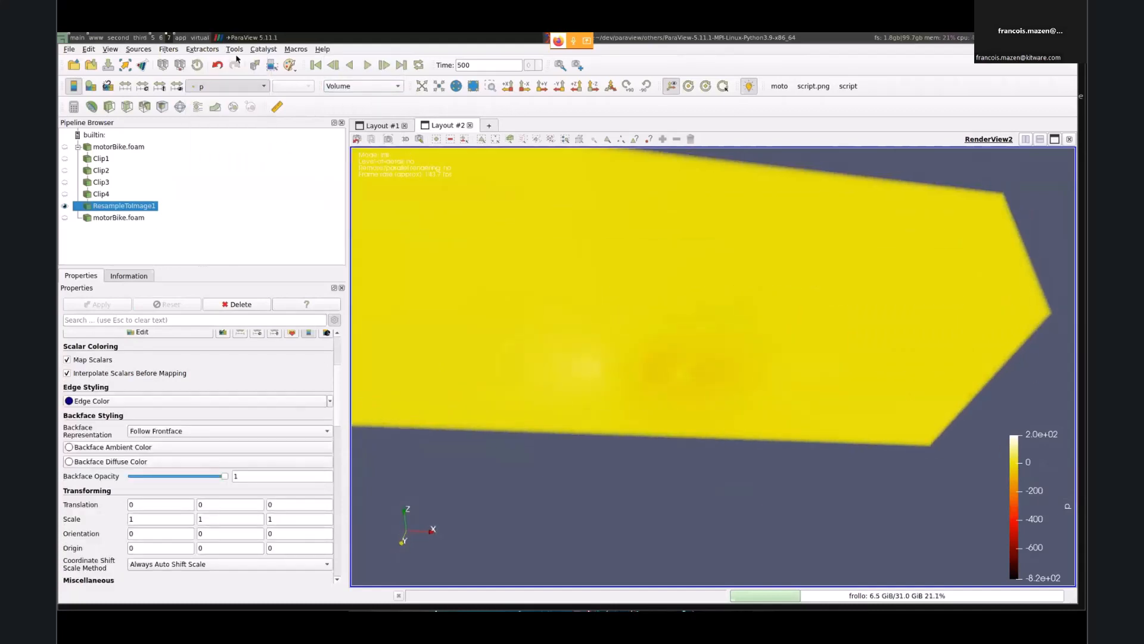
pyautogui.moveTo(605, 248); pyautogui.dragTo(780, 355)
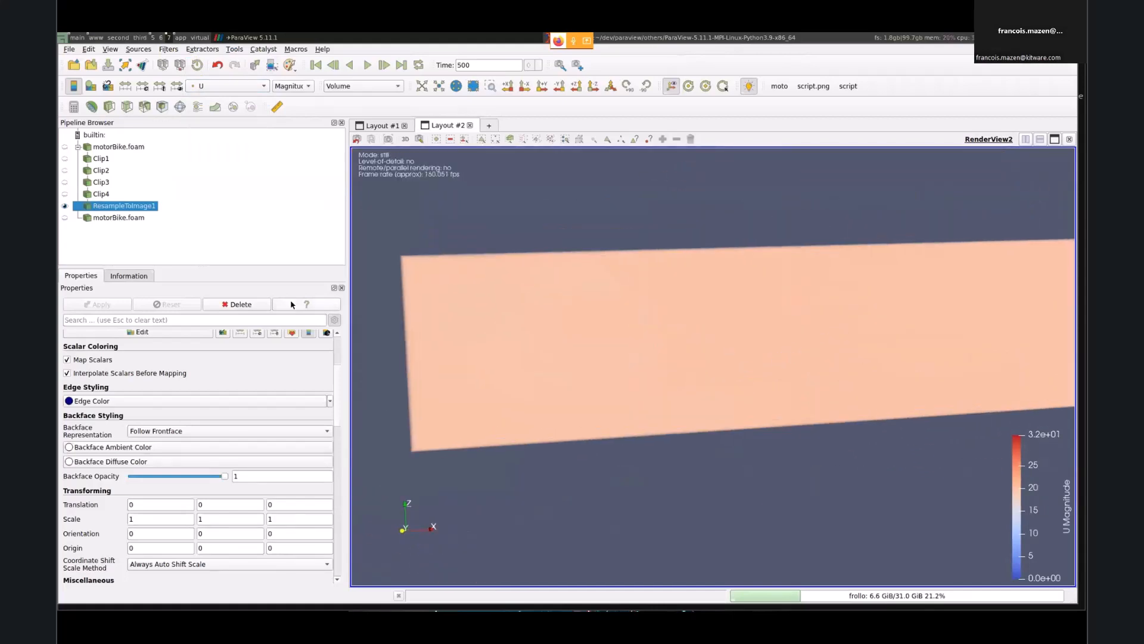
# Step: Set the volume rendering Blend Mode of ResampleToImage1 to Isosurface
pyautogui.scroll(-10, 237, 383)
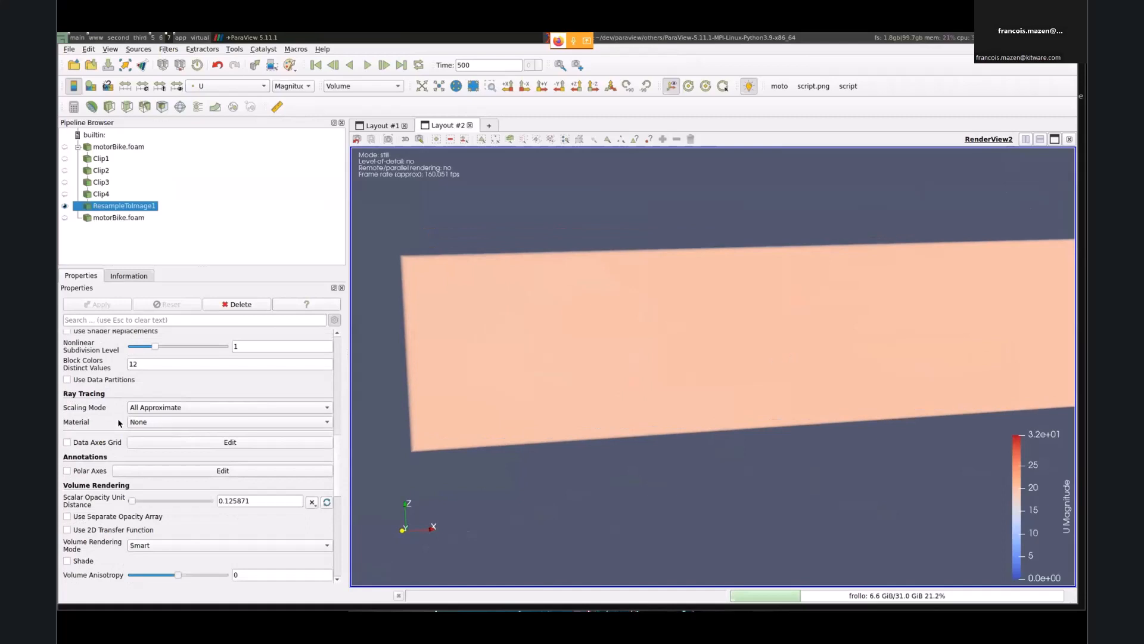
pyautogui.scroll(-5, 117, 421)
pyautogui.click(161, 459)
pyautogui.click(169, 476)
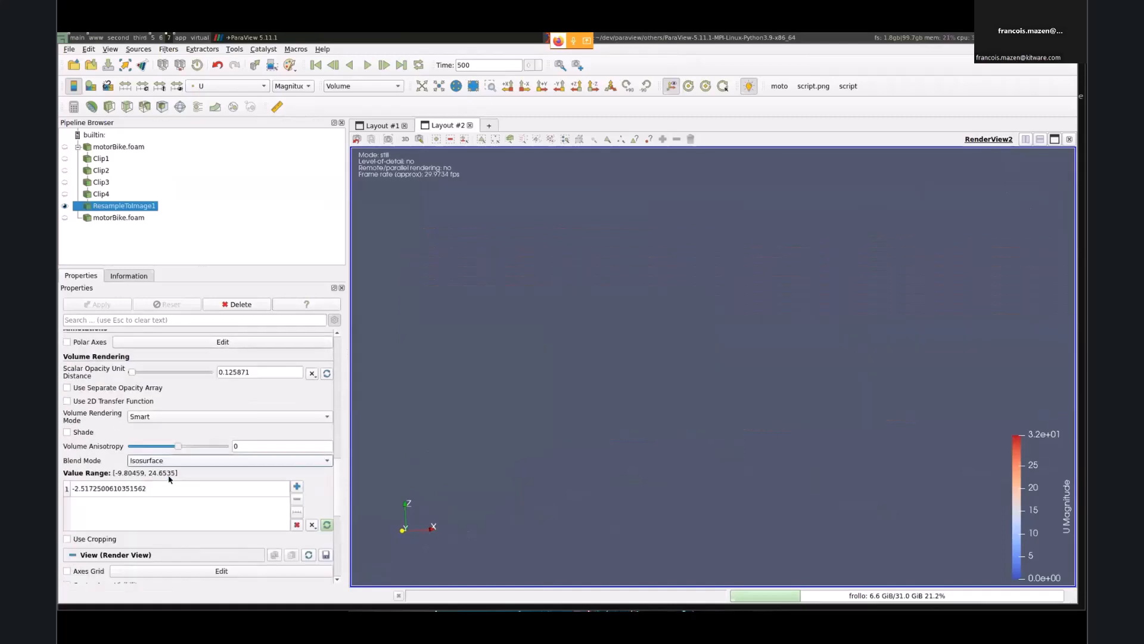
# Step: Replace the default isosurface value with a generated series of values spanning the data's value range
pyautogui.click(312, 524)
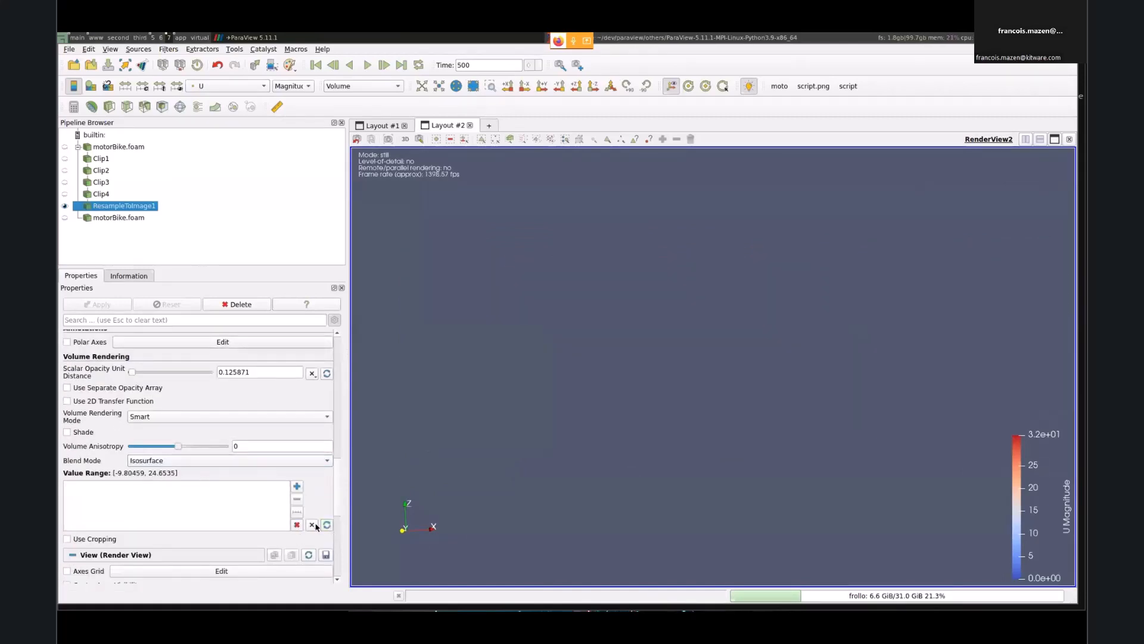
pyautogui.click(297, 512)
pyautogui.click(167, 597)
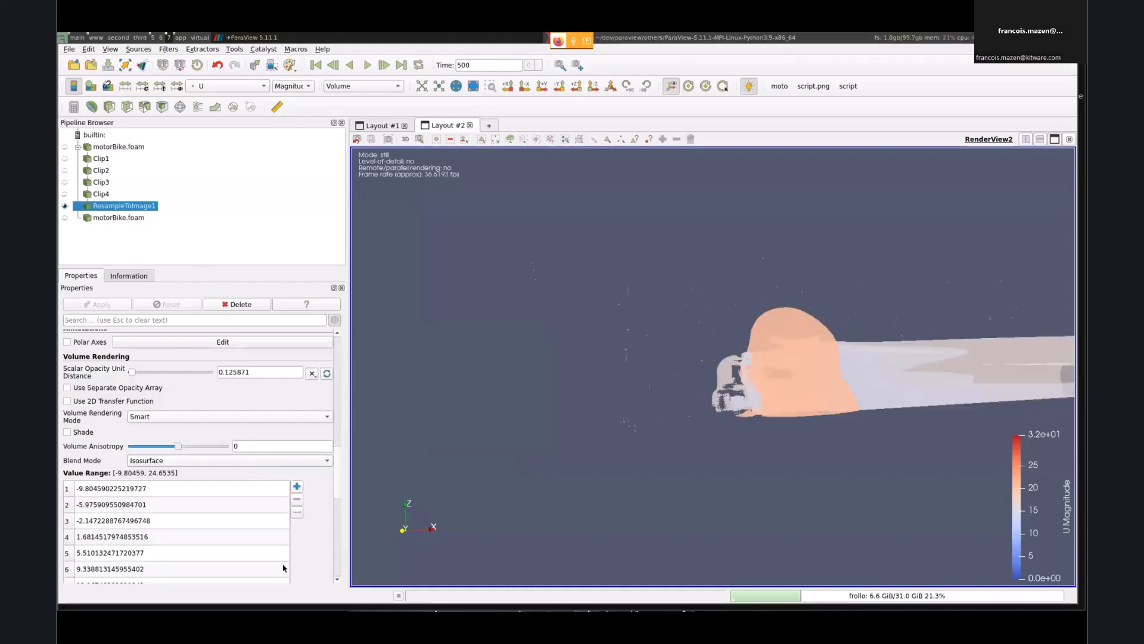
pyautogui.moveTo(709, 456); pyautogui.dragTo(638, 344)
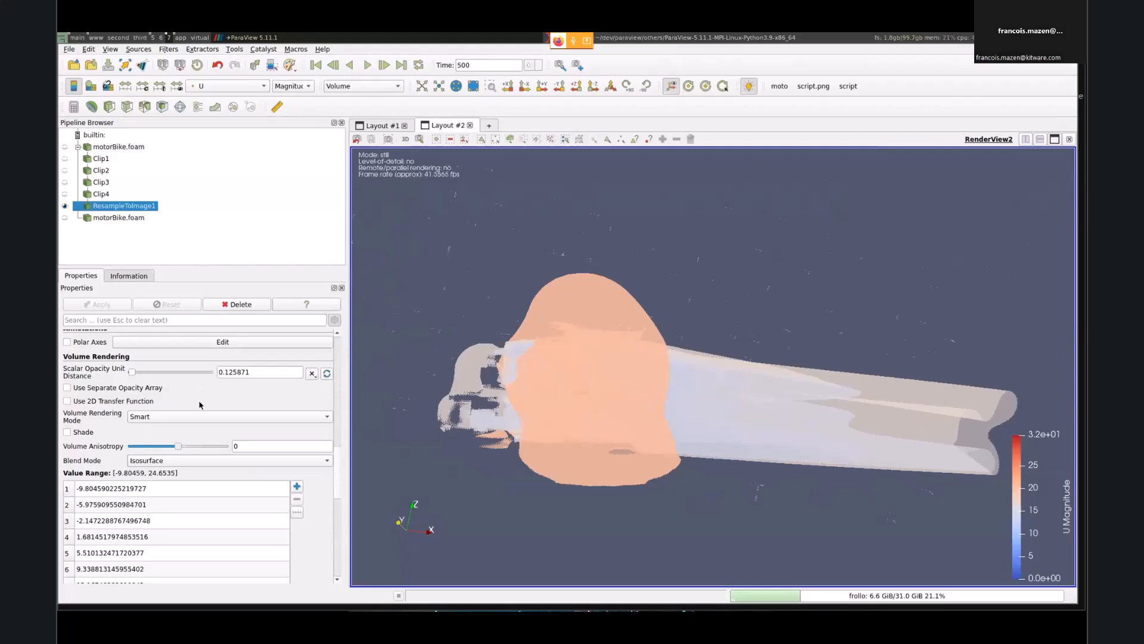
# Step: Switch the Blend Mode to Slice and move the slice plane along X to an origin of 1.32311
pyautogui.click(176, 461)
pyautogui.click(170, 474)
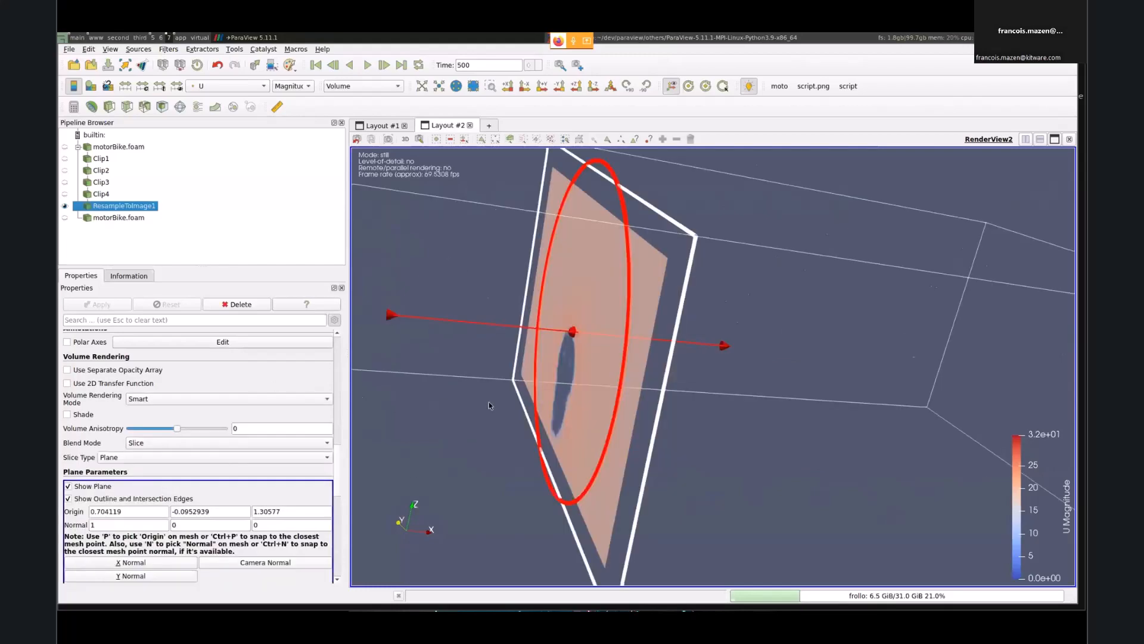
pyautogui.moveTo(576, 360)
pyautogui.mouseDown()
pyautogui.moveTo(871, 381)
pyautogui.moveTo(884, 403)
pyautogui.moveTo(467, 395)
pyautogui.moveTo(723, 455)
pyautogui.moveTo(802, 439)
pyautogui.moveTo(834, 453)
pyautogui.moveTo(590, 370)
pyautogui.moveTo(643, 469)
pyautogui.mouseUp()
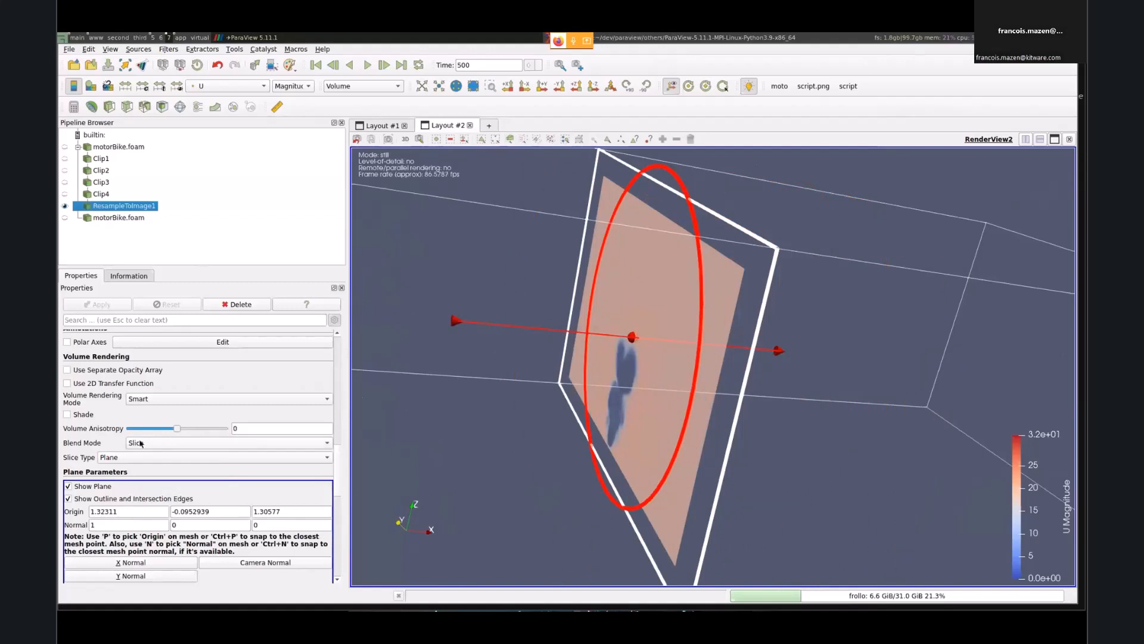
# Step: Return the volume's Blend Mode from Slice to Isosurface
pyautogui.click(158, 442)
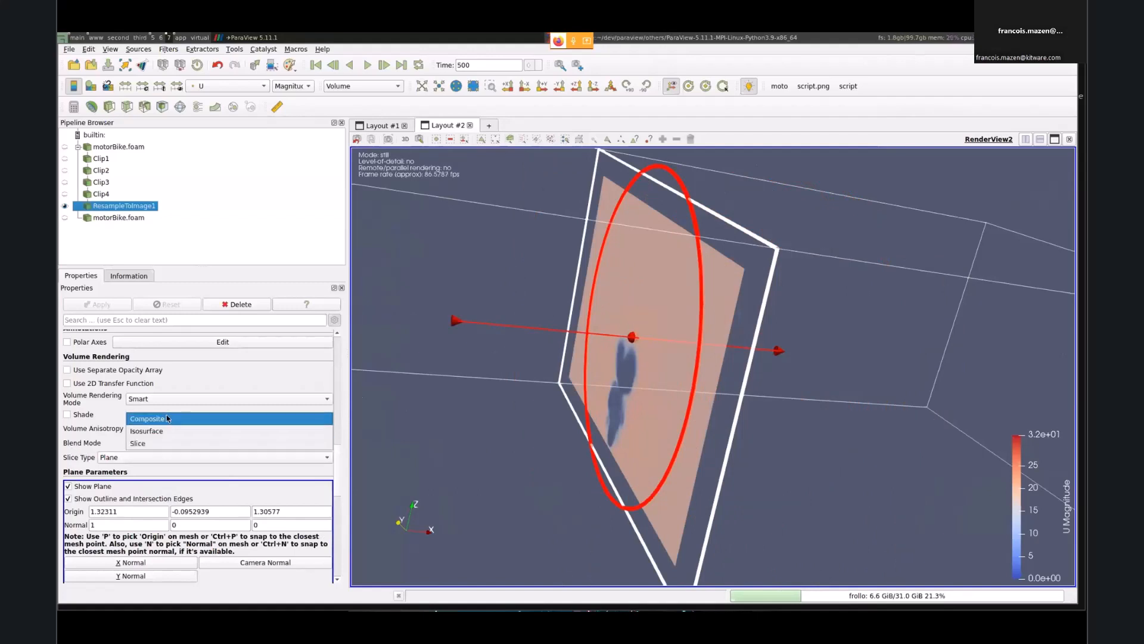
pyautogui.click(166, 415)
pyautogui.click(163, 464)
pyautogui.click(163, 471)
pyautogui.click(164, 460)
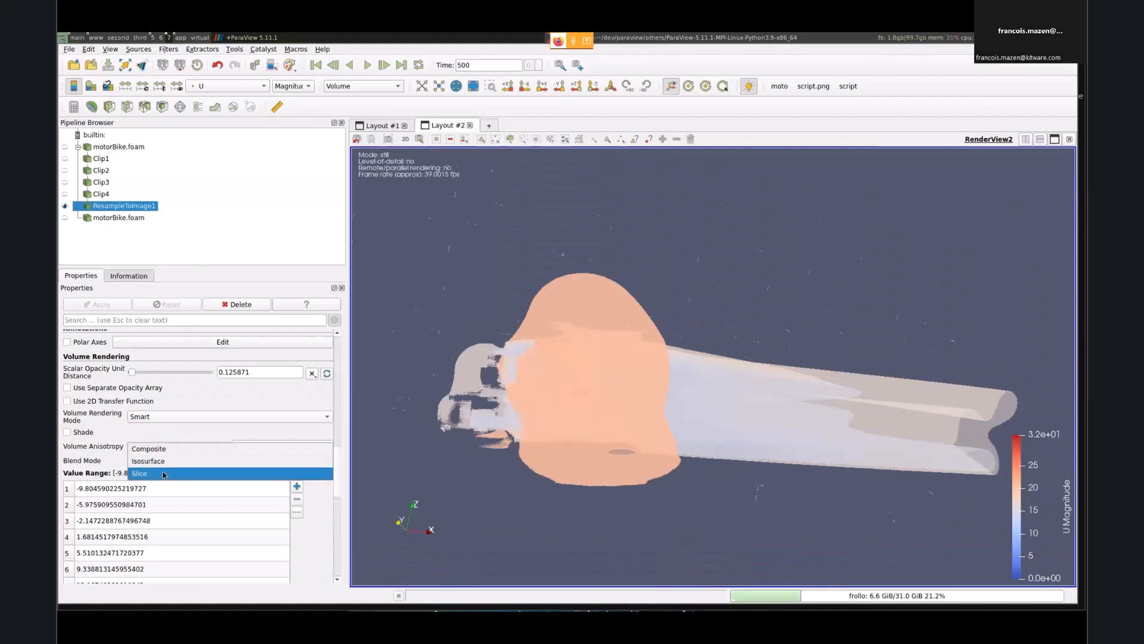
# Step: Set the volume's Blend Mode back to Slice
pyautogui.click(165, 474)
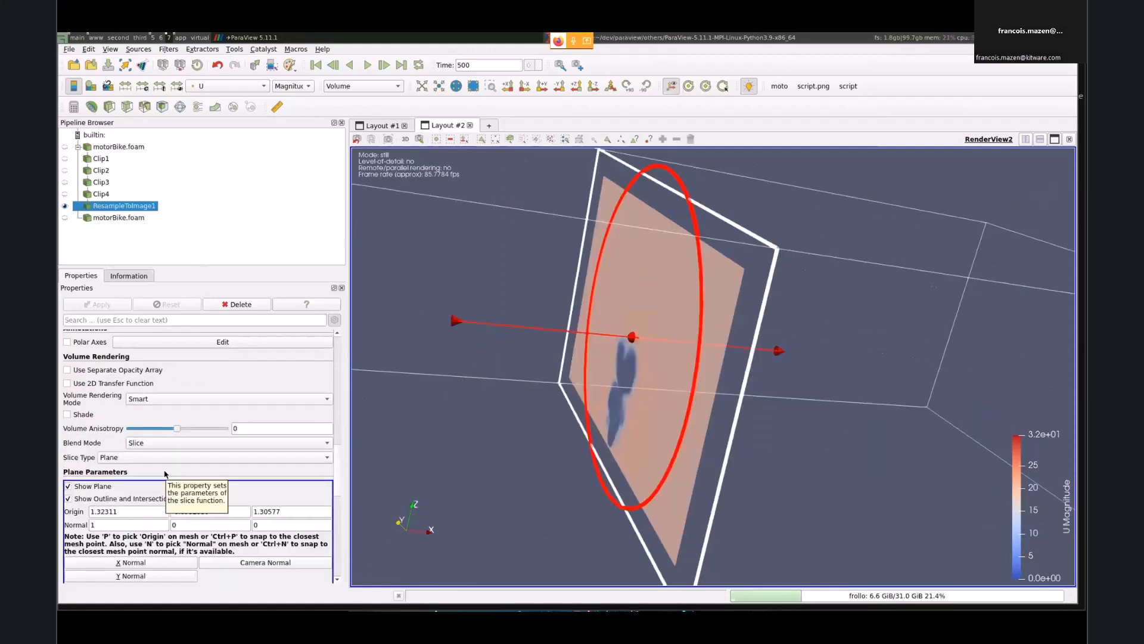
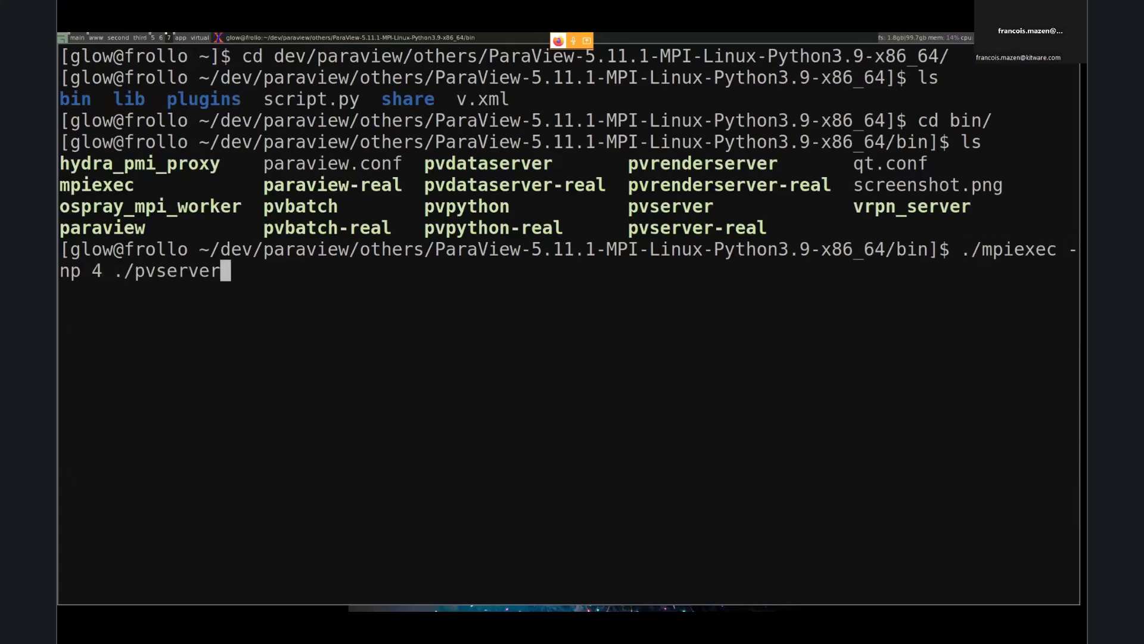
# Step: Launch the ParaView server on four MPI processes with ./mpiexec -np 4 ./pvserver
pyautogui.press('Return')
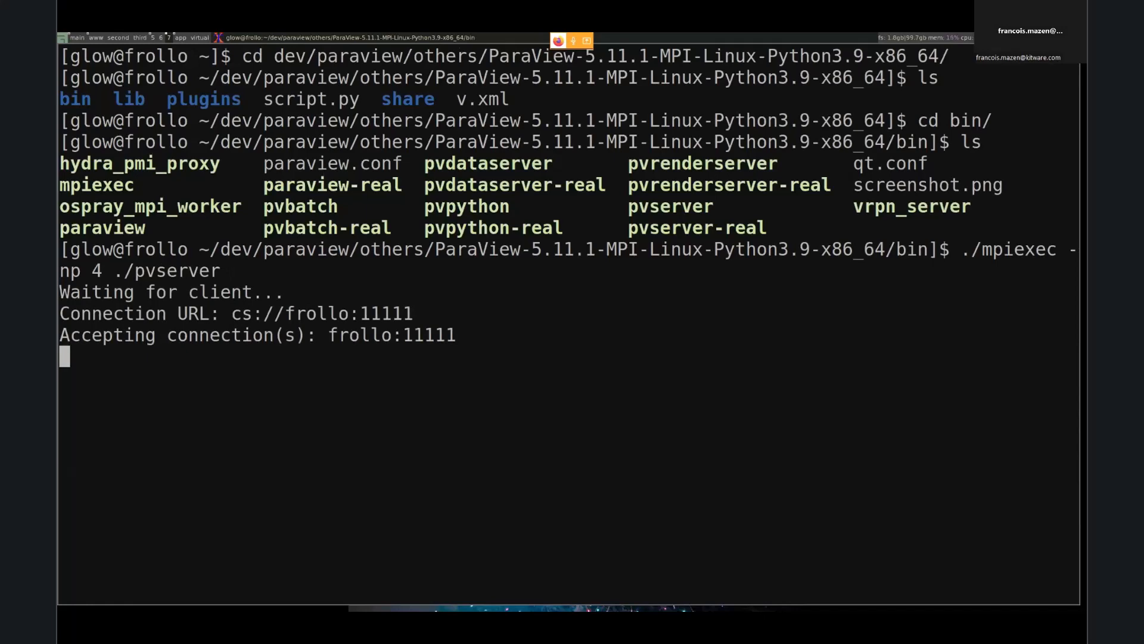
# Step: In a new terminal on another workspace, change to dev/paraview/others/ParaView-5.11.1-MPI-Linux-Python3.9-x86_64/ and start the client with ./bin/paraview
pyautogui.press('super+Left')
pyautogui.press('super+Return')
pyautogui.write('cd dev/paraview/o')
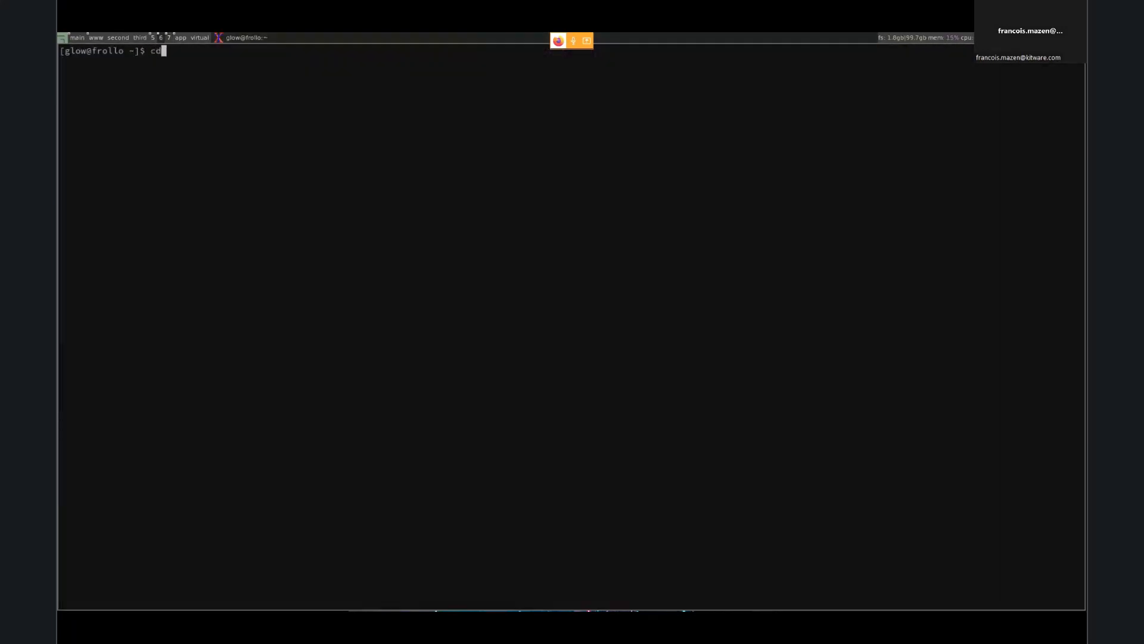
pyautogui.write('thers/ParaView-5.11.1-MPI-Linux-Python3.9-x86_64/1')
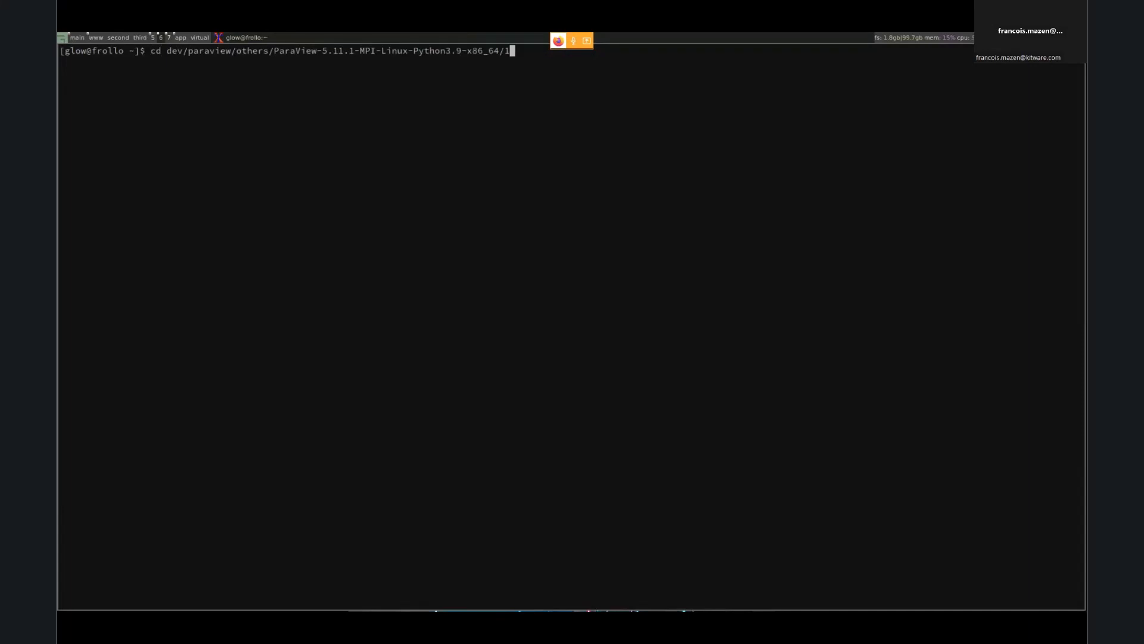
pyautogui.press('BackSpace')
pyautogui.press('Return')
pyautogui.write('./bin/pa')
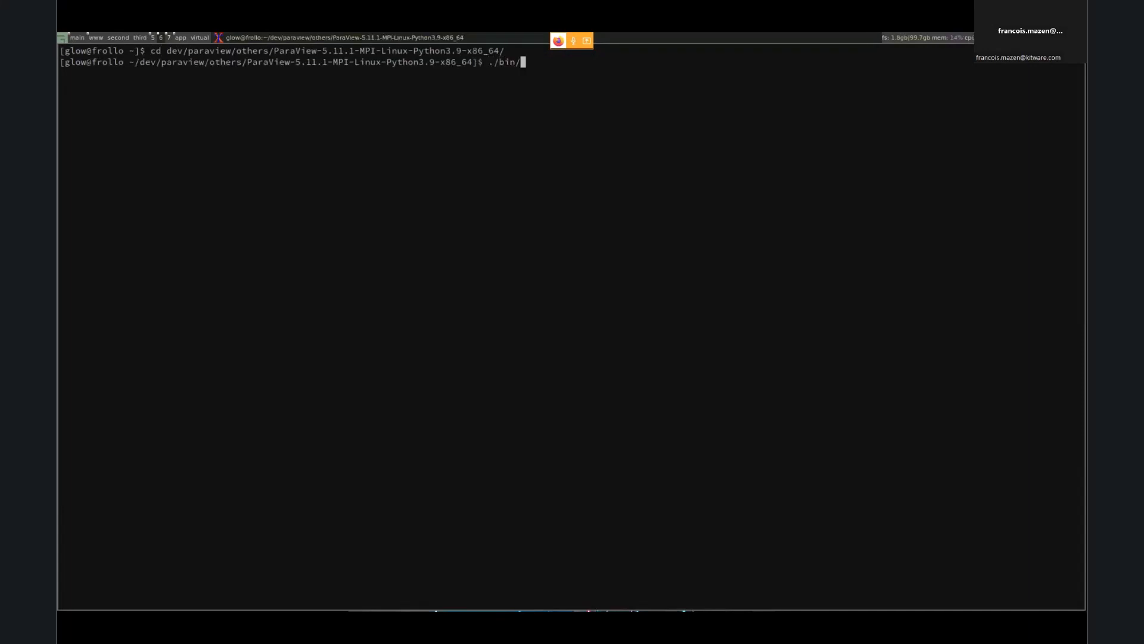
pyautogui.write('raview')
pyautogui.press('Return')
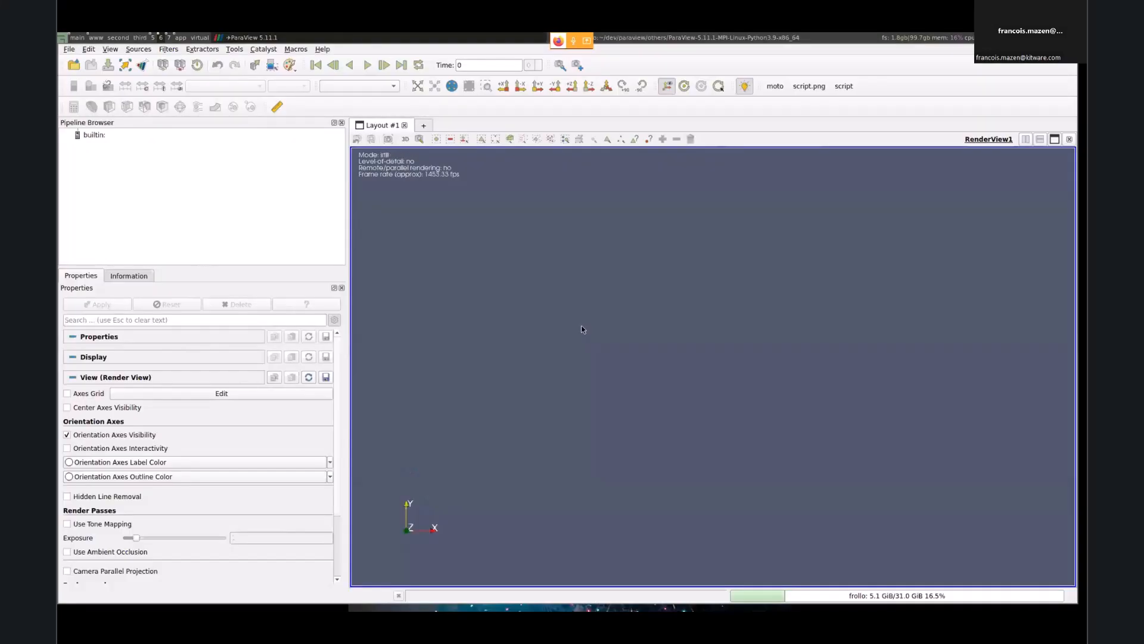
# Step: Delete the existing My Server and case16 entries from the server configurations
pyautogui.click(125, 65)
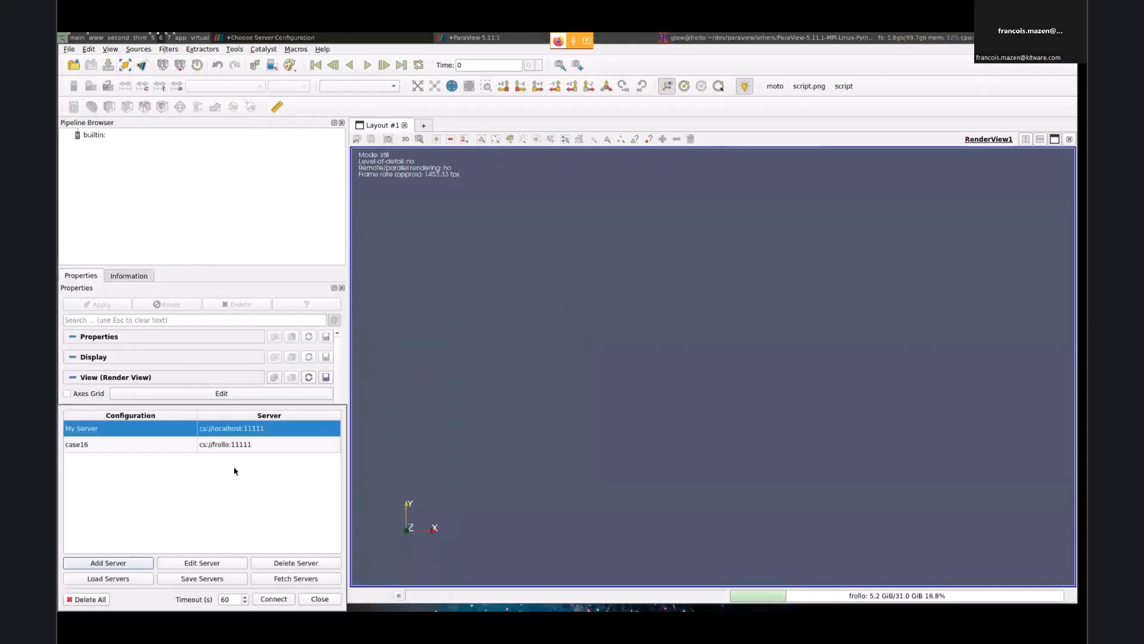
pyautogui.click(276, 562)
pyautogui.click(462, 598)
pyautogui.click(317, 566)
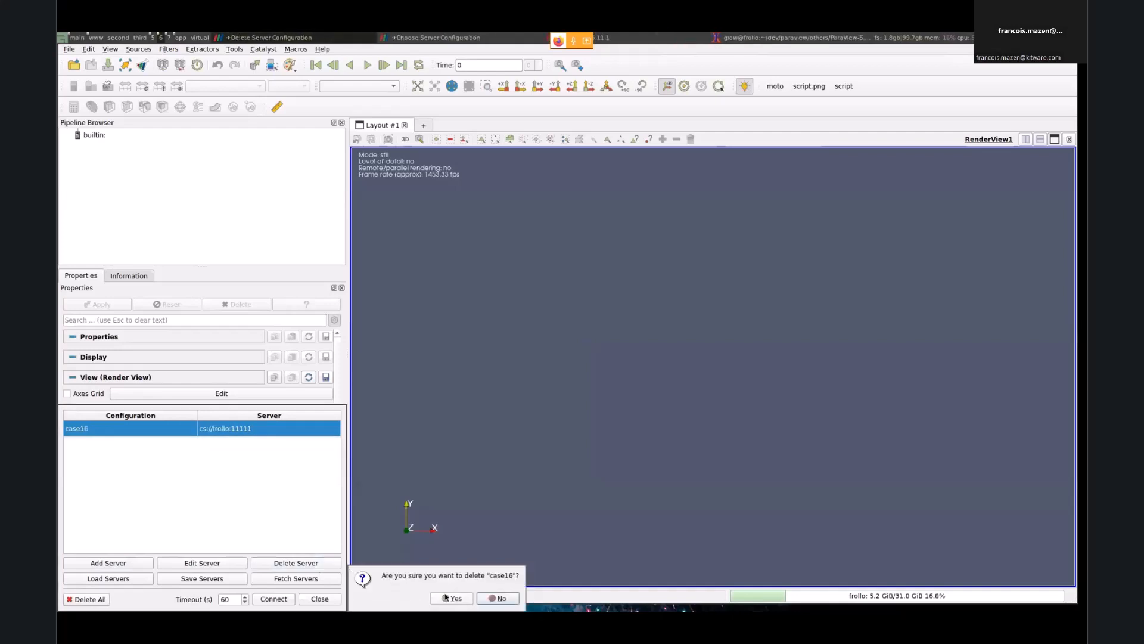
pyautogui.click(453, 597)
# Step: Add a Client / Server configuration named OF18 with host localhost, port 11111 and Manual startup
pyautogui.click(536, 352)
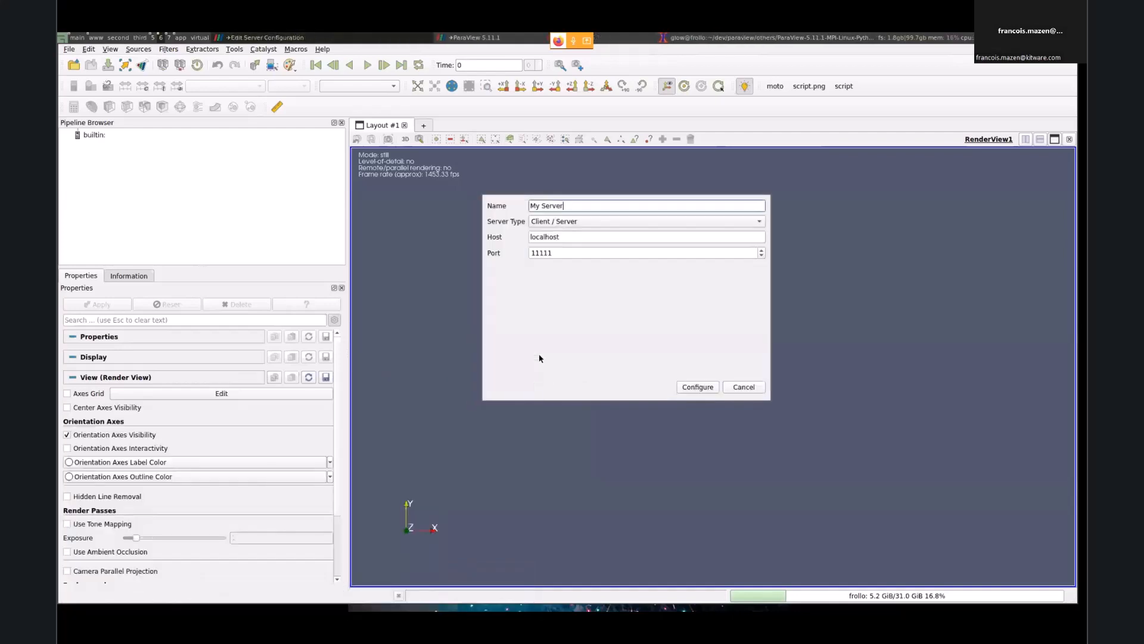
pyautogui.moveTo(567, 204); pyautogui.dragTo(479, 207)
pyautogui.write('OF18')
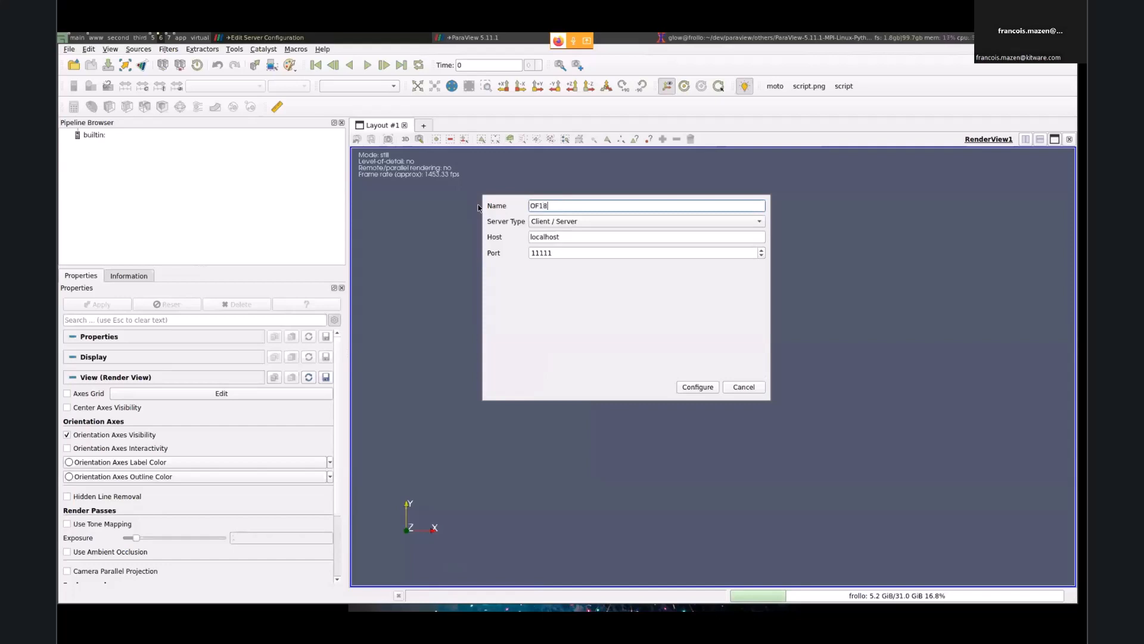
pyautogui.press('Tab')
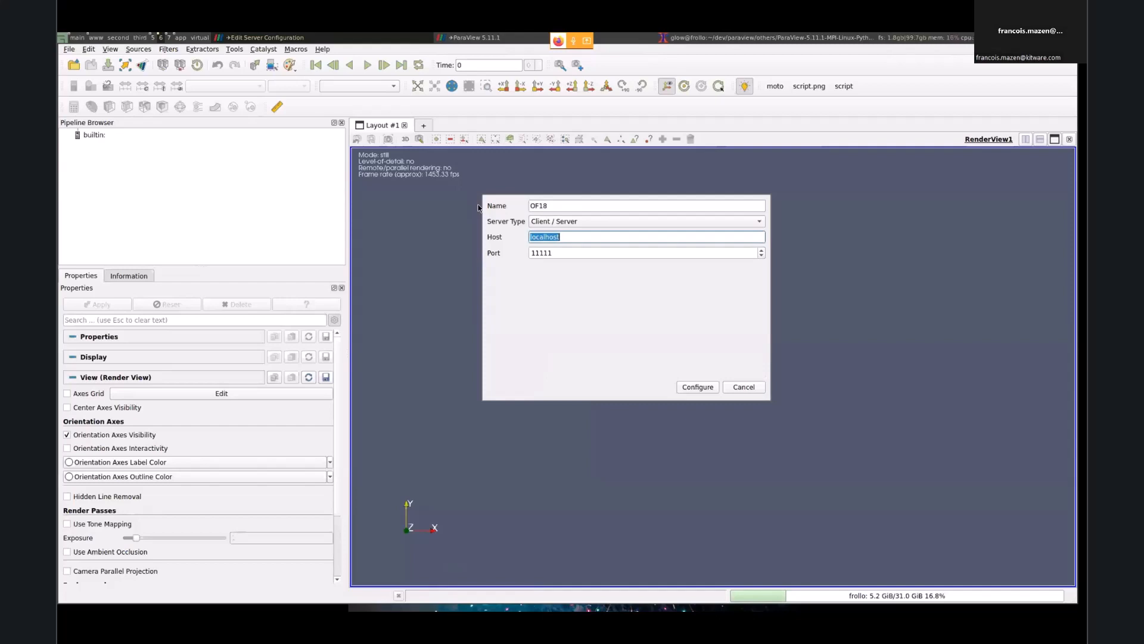
pyautogui.press('Tab')
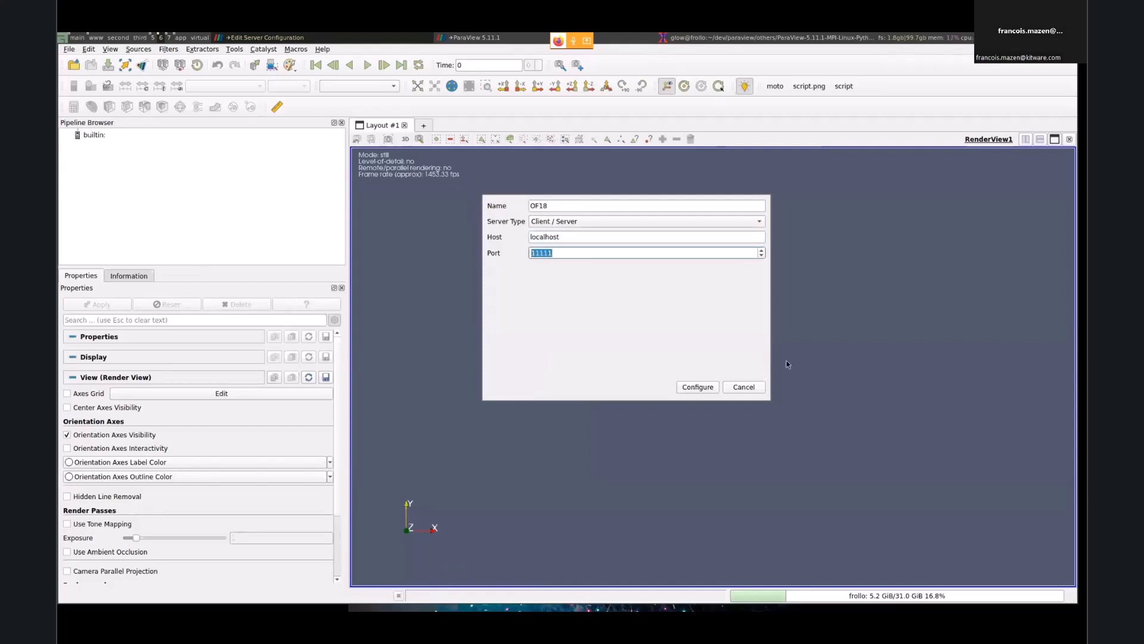
pyautogui.click(687, 388)
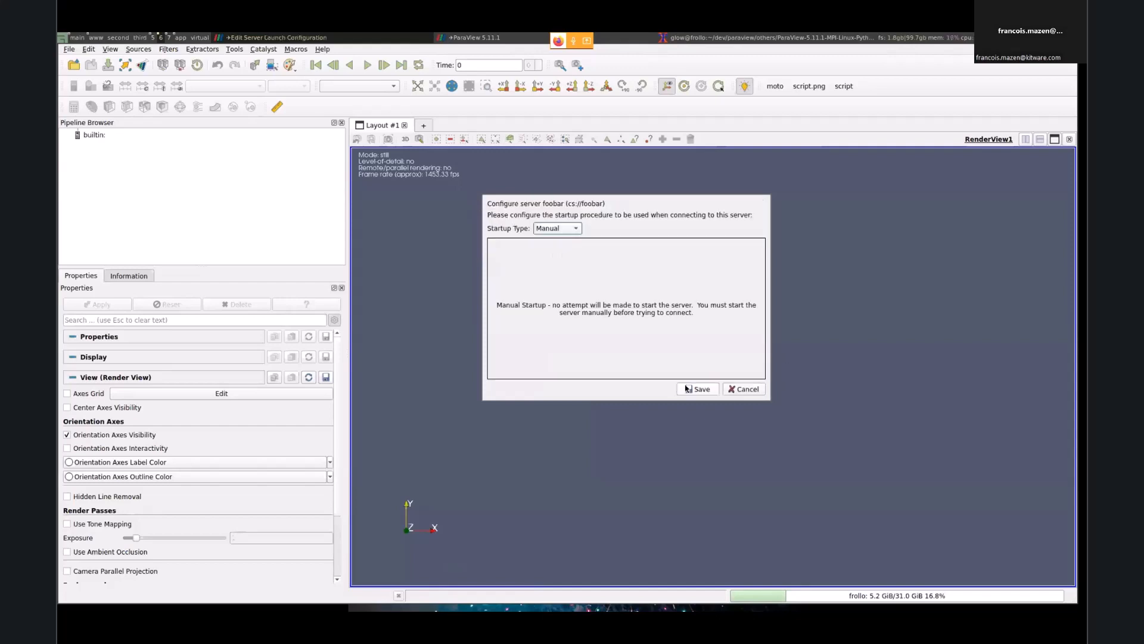
pyautogui.click(693, 389)
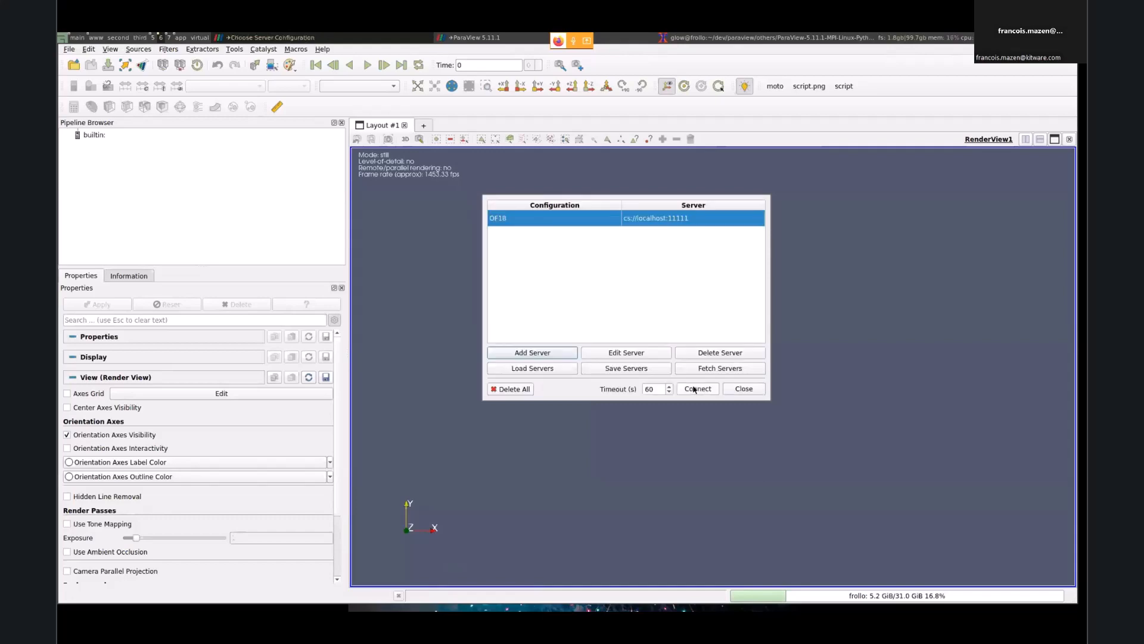
# Step: Connect the client to OF18, check the connection in the server terminal, and select the server in the pipeline
pyautogui.click(694, 388)
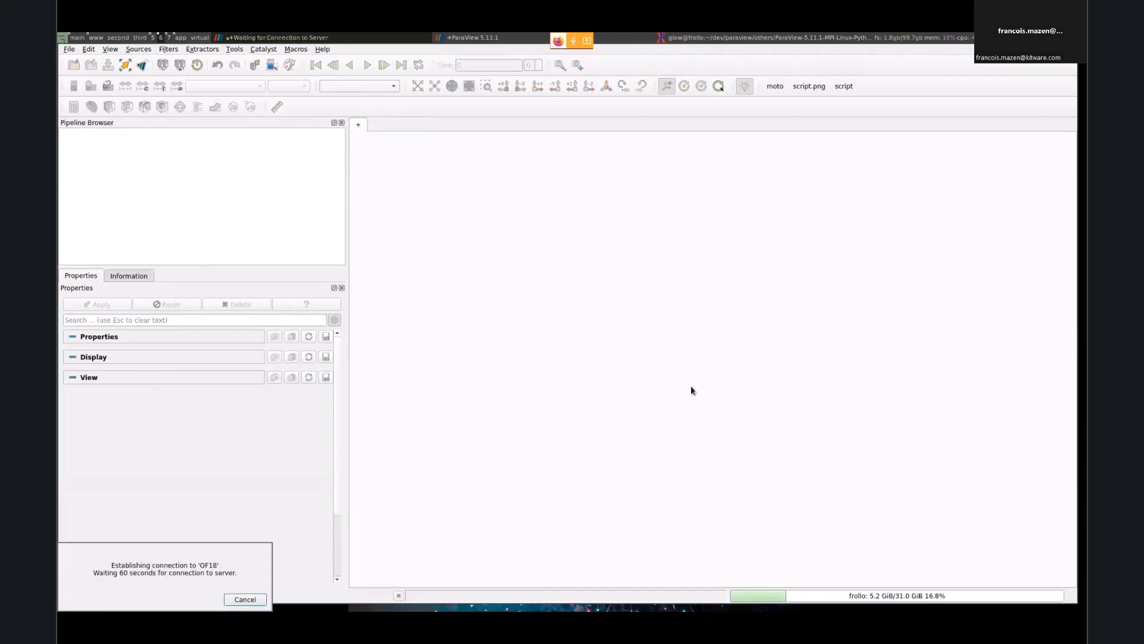
pyautogui.press('super+7')
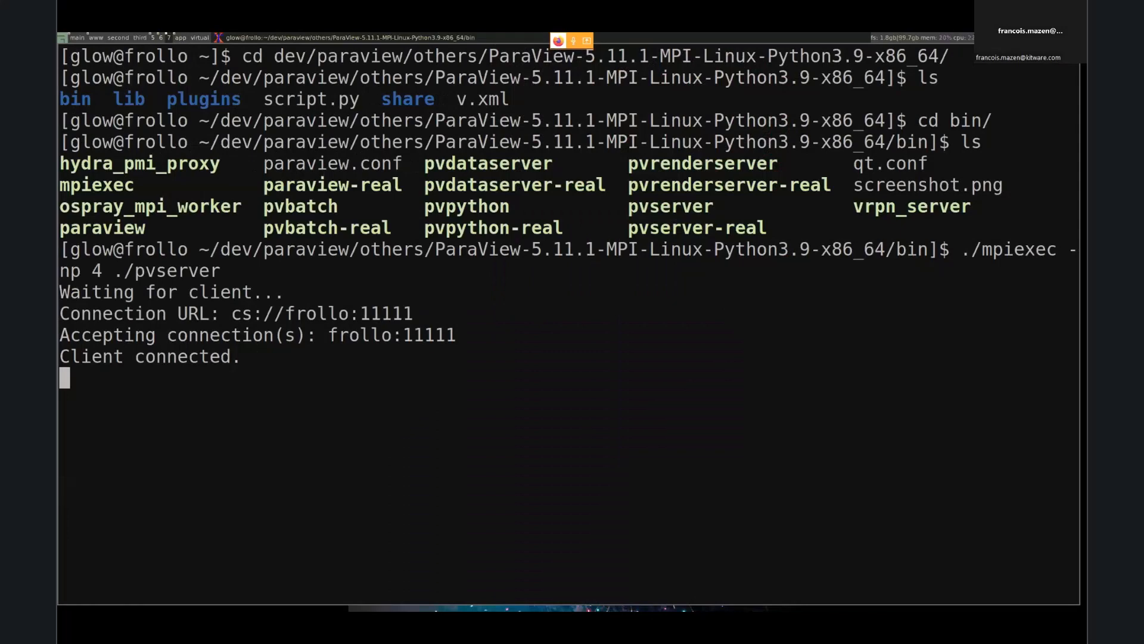
pyautogui.press('super+6')
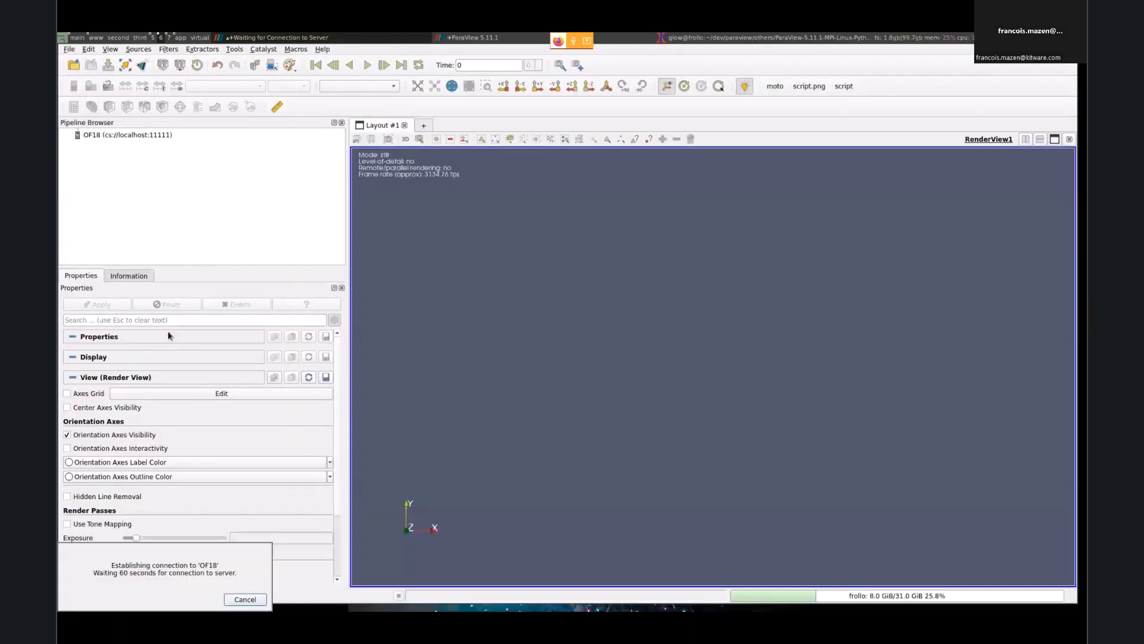
pyautogui.click(107, 138)
pyautogui.moveTo(617, 253); pyautogui.dragTo(652, 231)
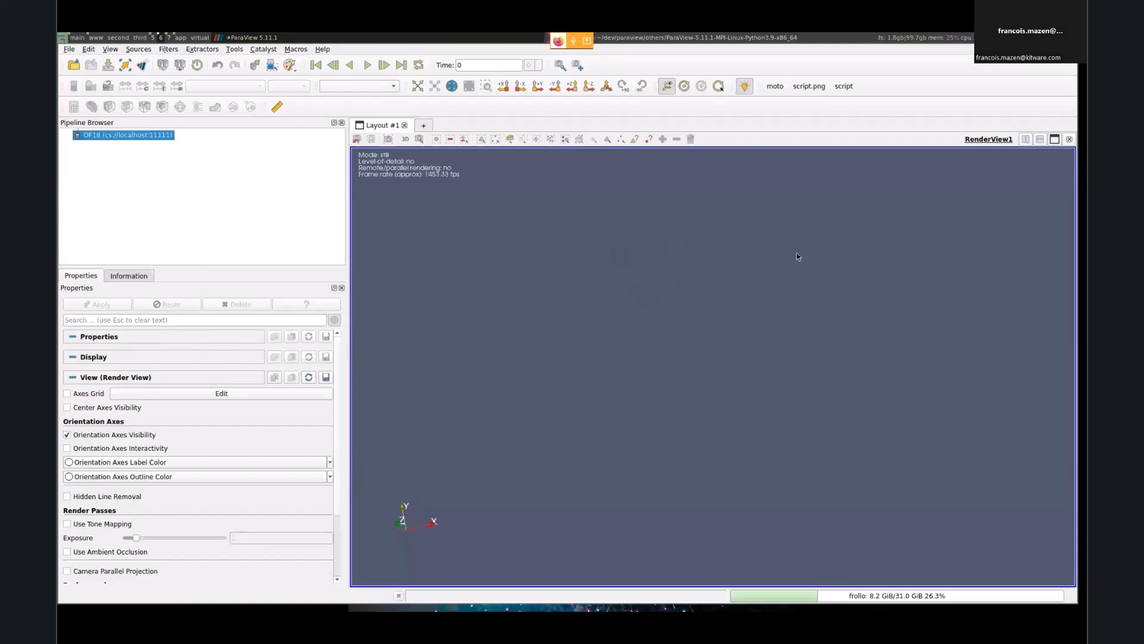
pyautogui.click(69, 50)
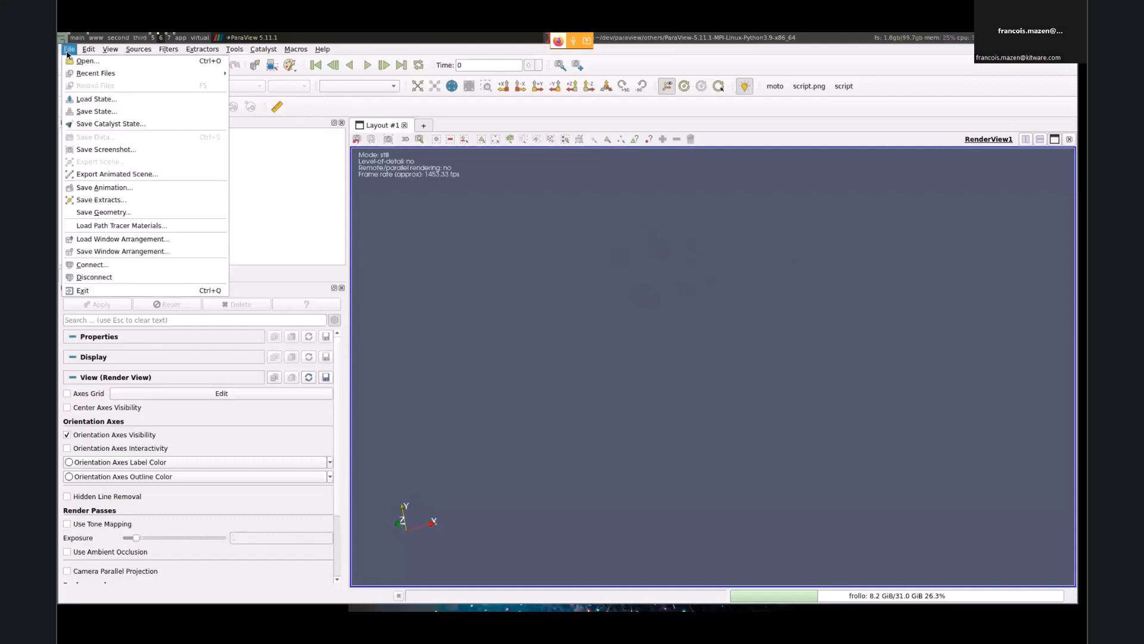
pyautogui.moveTo(95, 73)
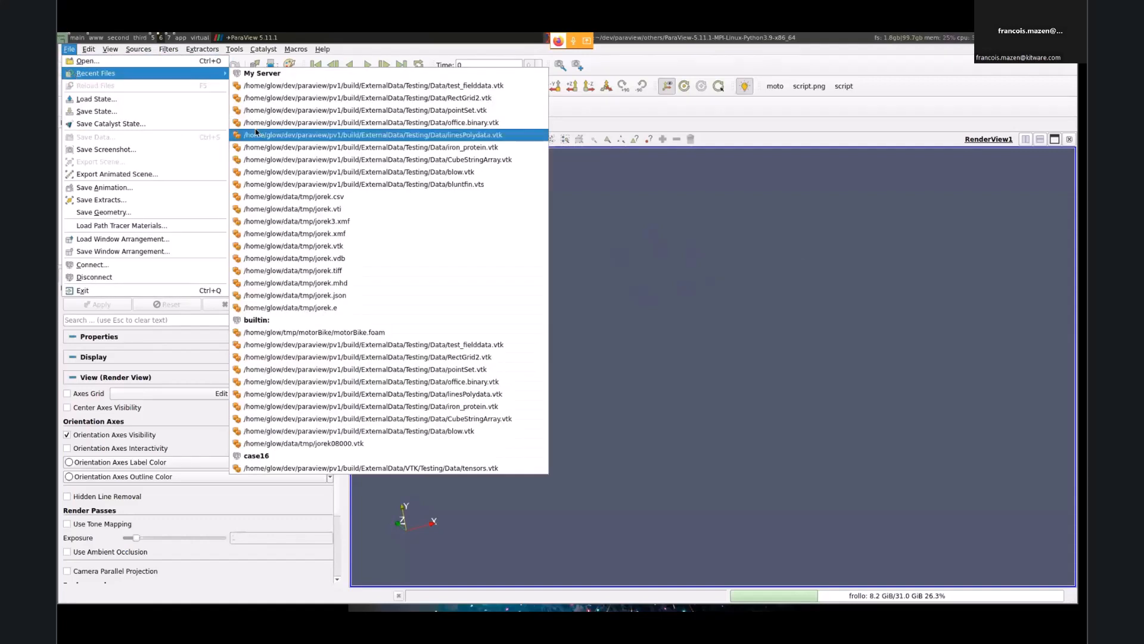
pyautogui.click(394, 334)
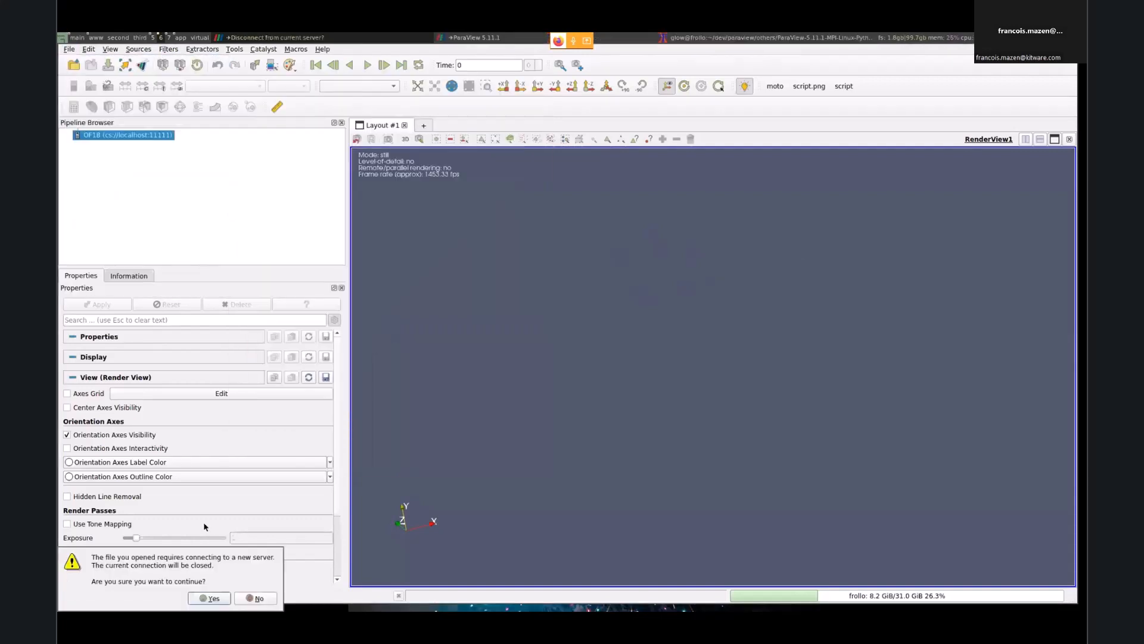
pyautogui.click(241, 599)
# Step: Open motorBike.foam on the connected server from data/tmp/motorBike in the home folder
pyautogui.click(73, 65)
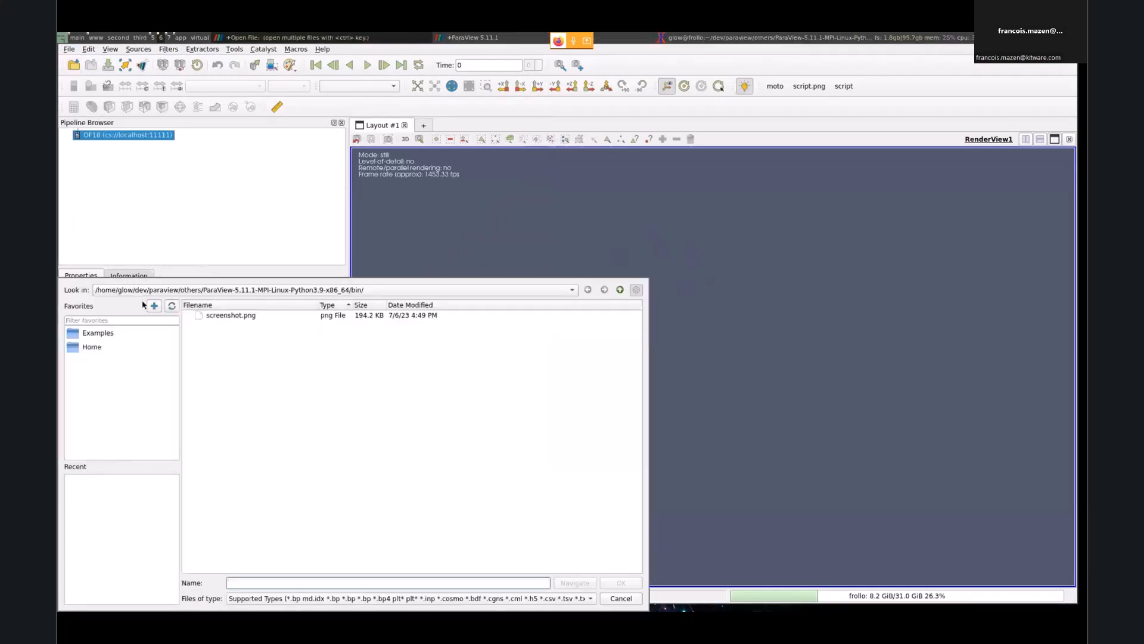
pyautogui.click(89, 346)
pyautogui.click(216, 346)
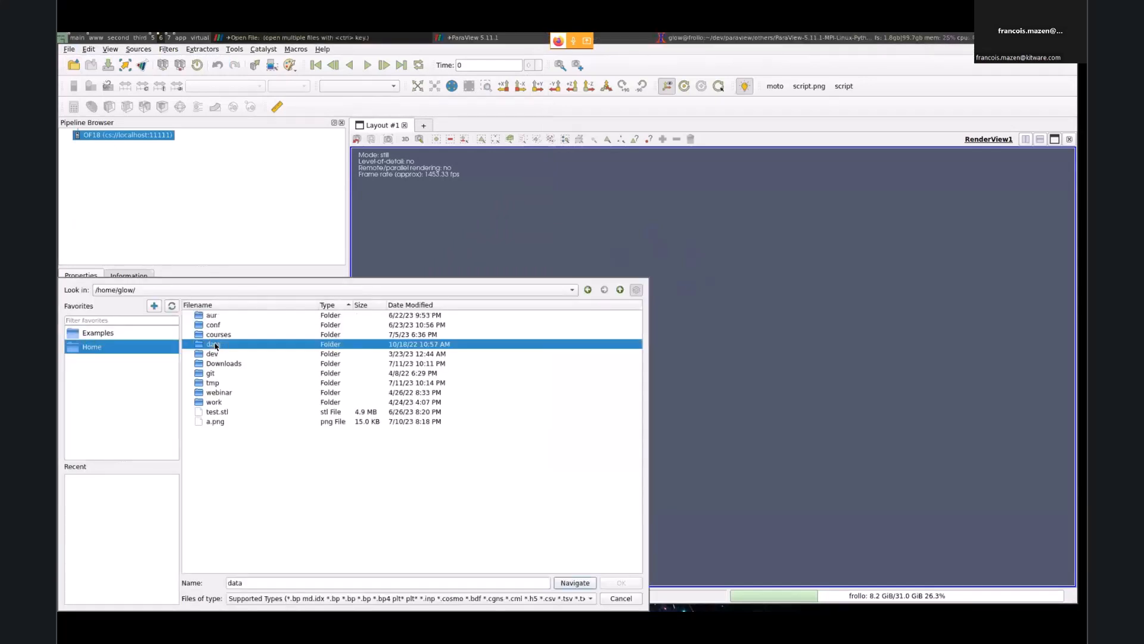
pyautogui.doubleClick(215, 346)
pyautogui.doubleClick(221, 335)
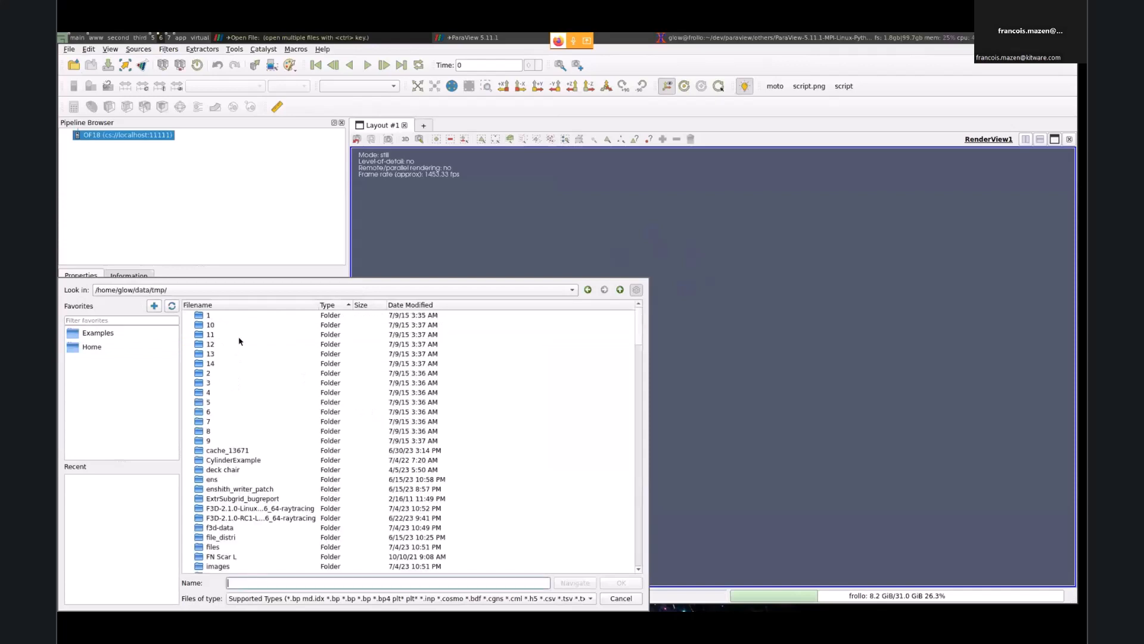
pyautogui.scroll(-3, 291, 428)
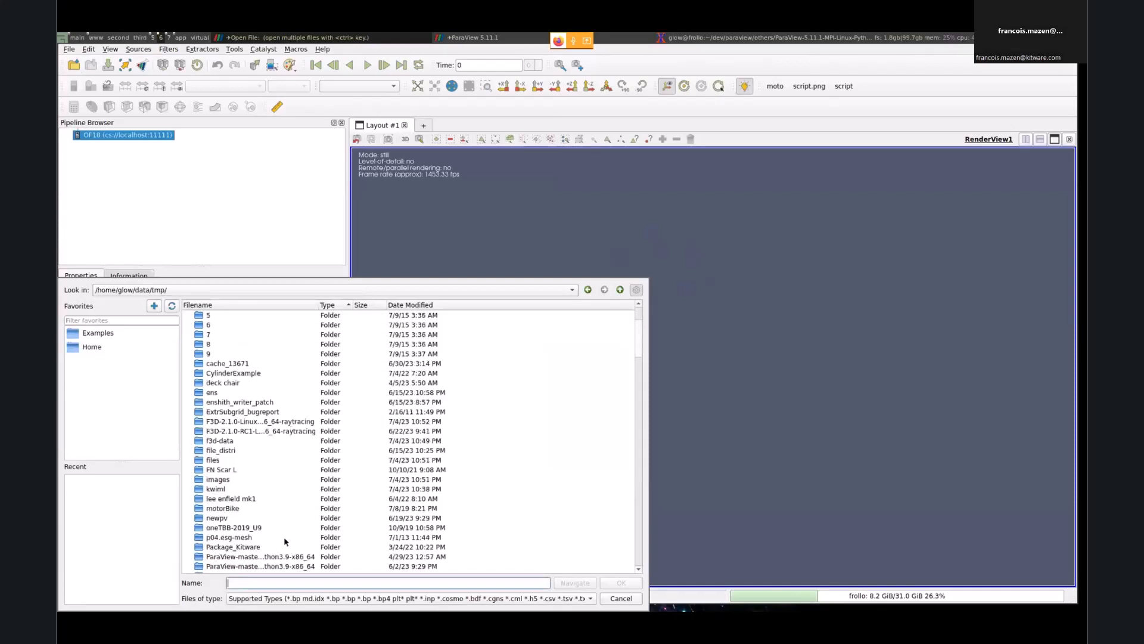
pyautogui.write('motorBike')
pyautogui.press('Return')
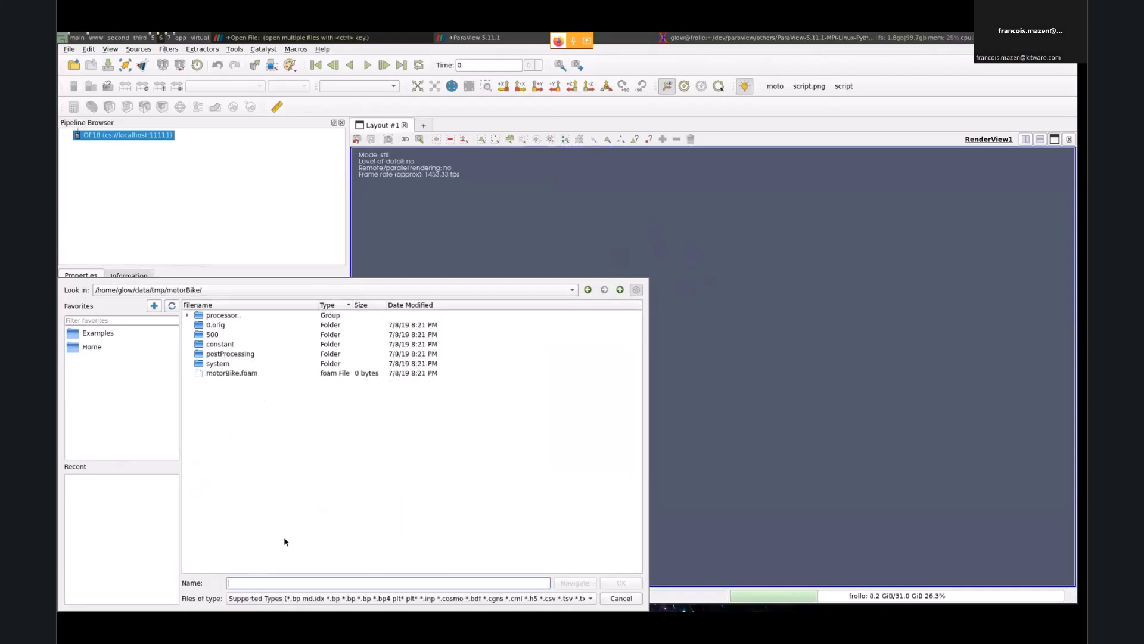
pyautogui.doubleClick(228, 374)
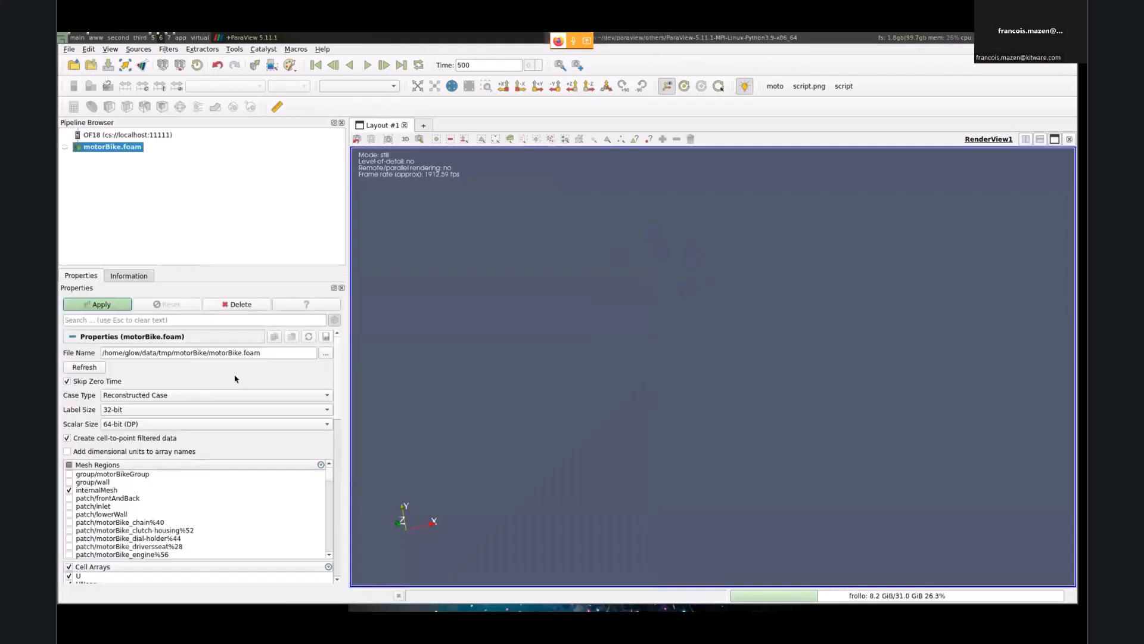
# Step: Set motorBike.foam's Case Type to Decomposed Case and load the data
pyautogui.click(153, 395)
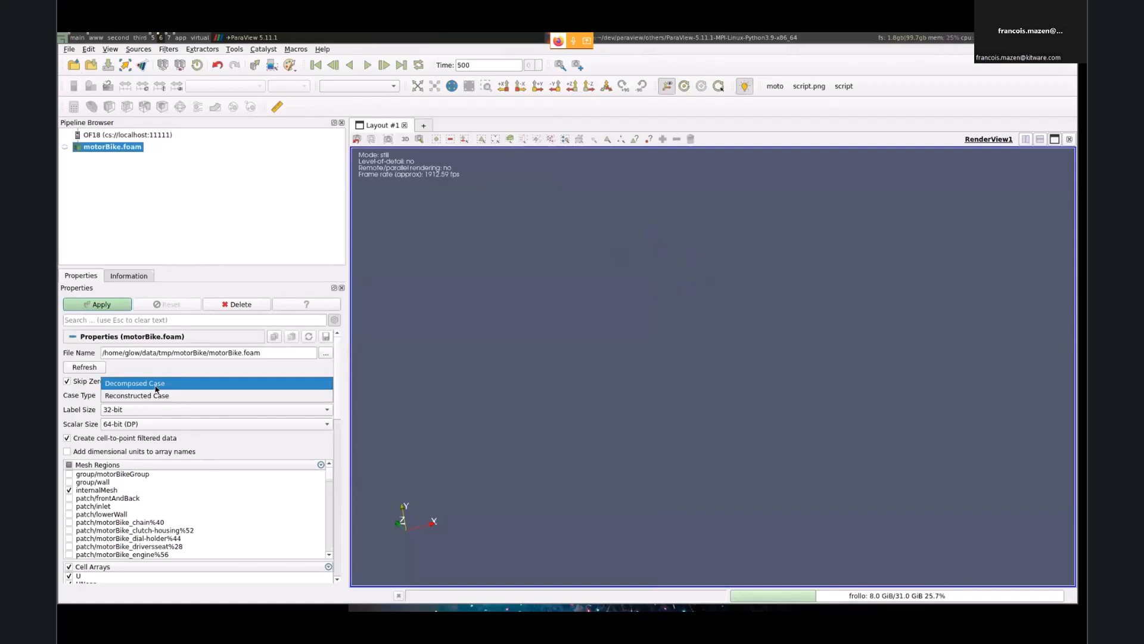
pyautogui.click(156, 384)
pyautogui.click(123, 308)
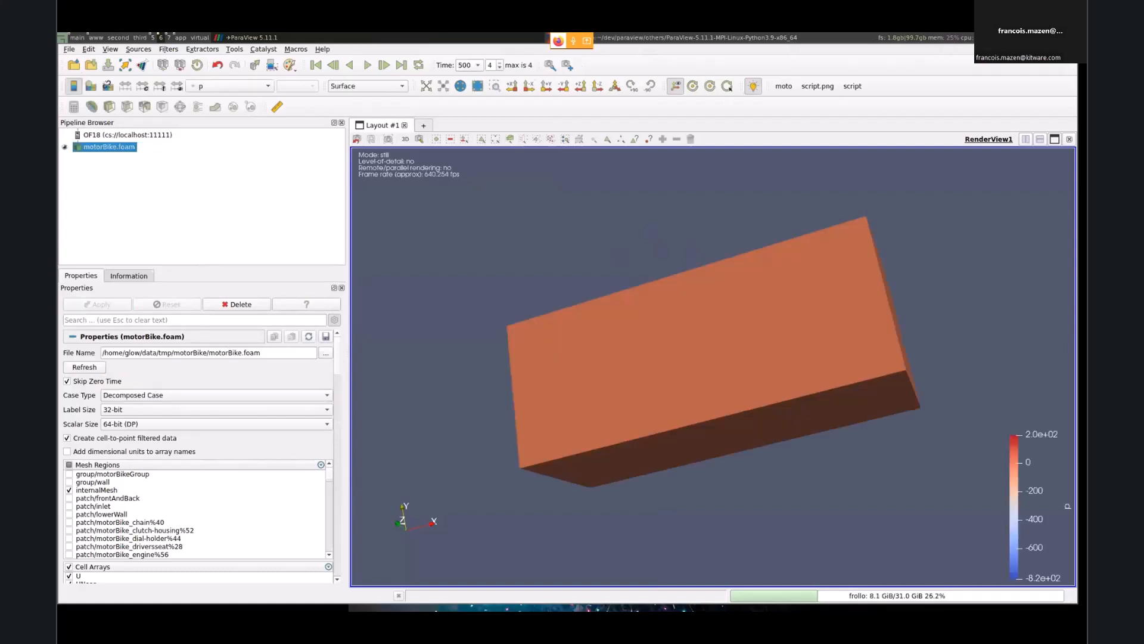
# Step: Color motorBike.foam by vtkProcessId and inspect how the mesh is distributed among the server processes
pyautogui.moveTo(648, 389); pyautogui.dragTo(729, 224)
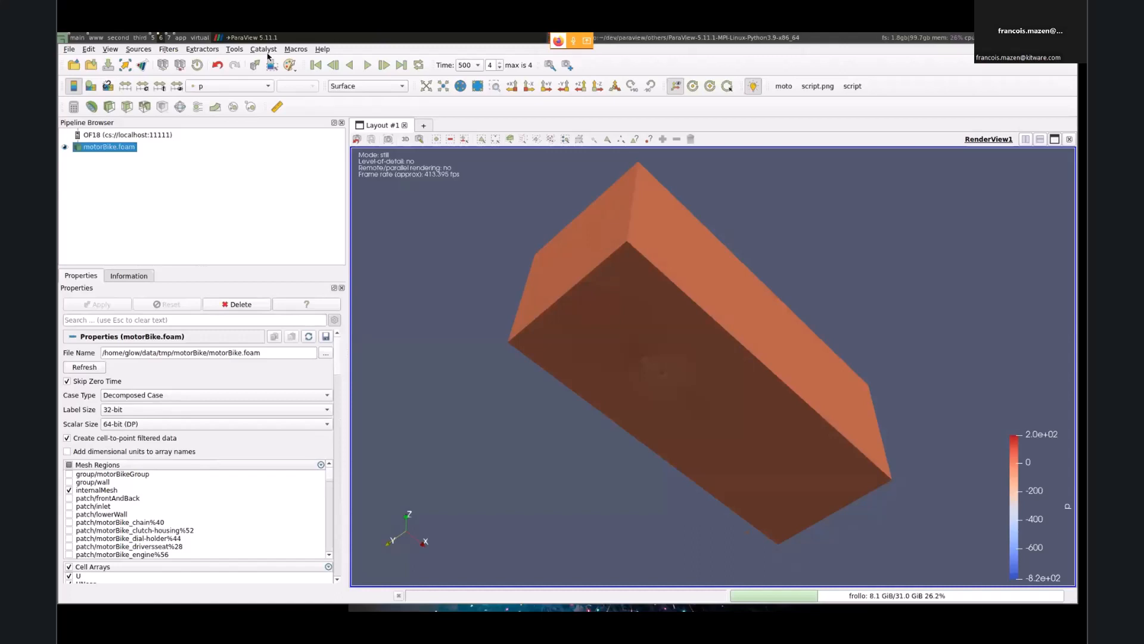
pyautogui.click(233, 87)
pyautogui.click(260, 140)
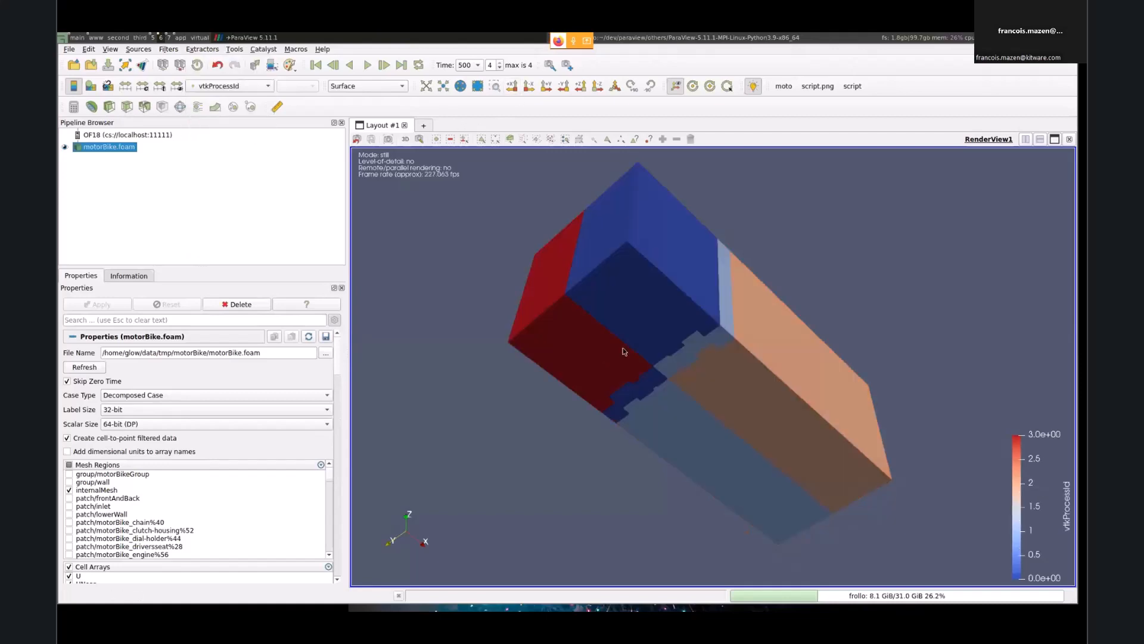
pyautogui.moveTo(624, 352); pyautogui.dragTo(813, 292)
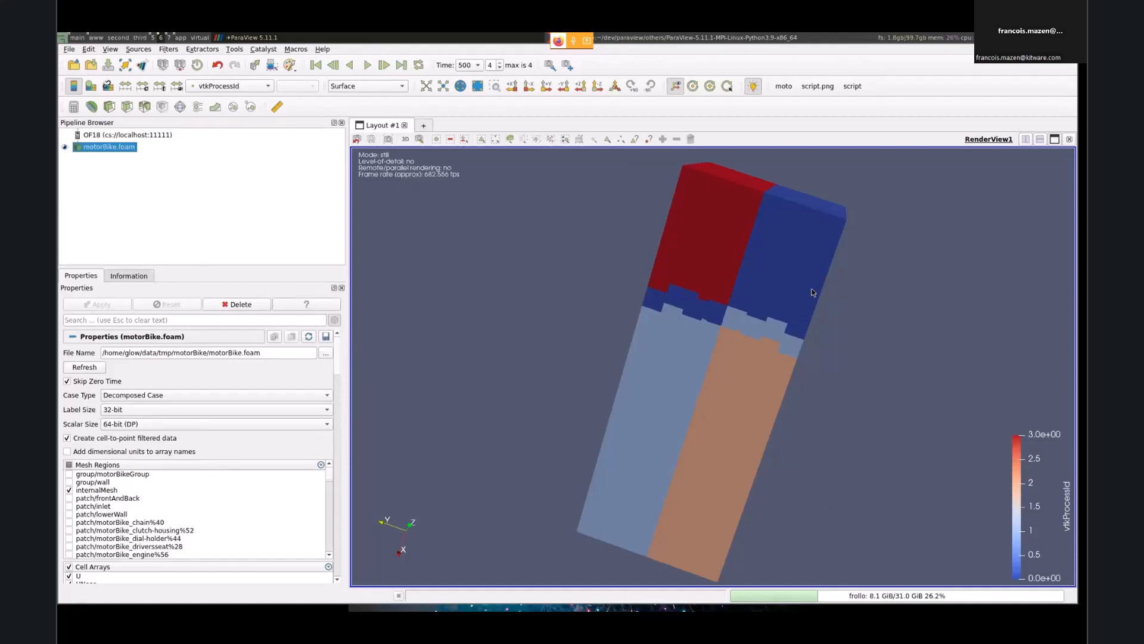
pyautogui.moveTo(811, 292); pyautogui.dragTo(715, 286)
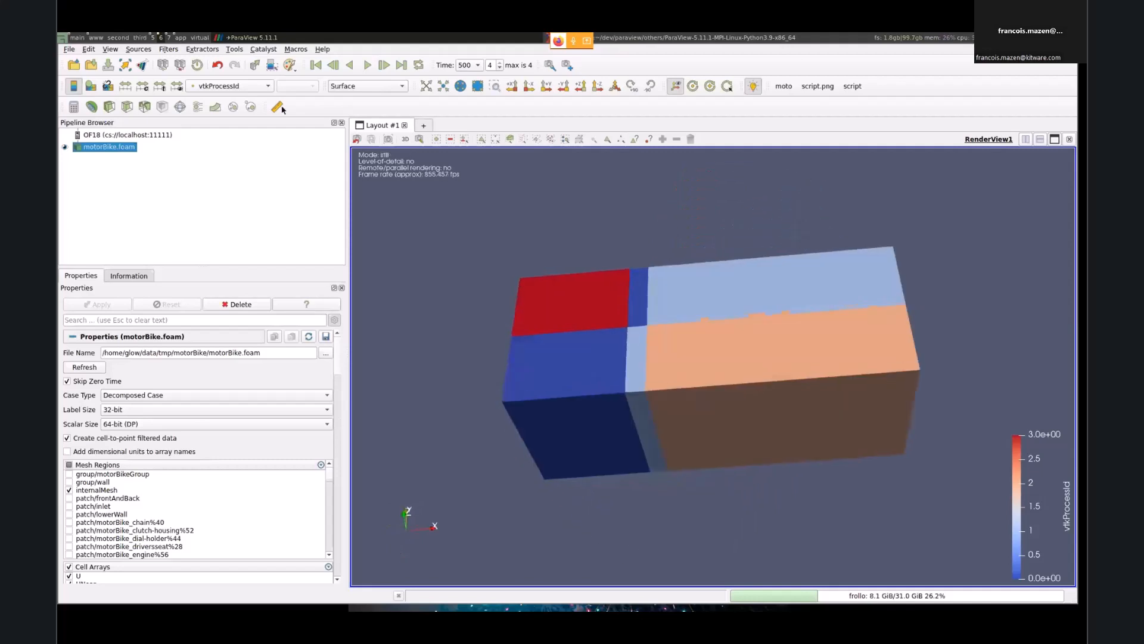
# Step: Slice motorBike.foam with a Y-normal plane whose origin is at 5, 1.3832, 4
pyautogui.click(127, 115)
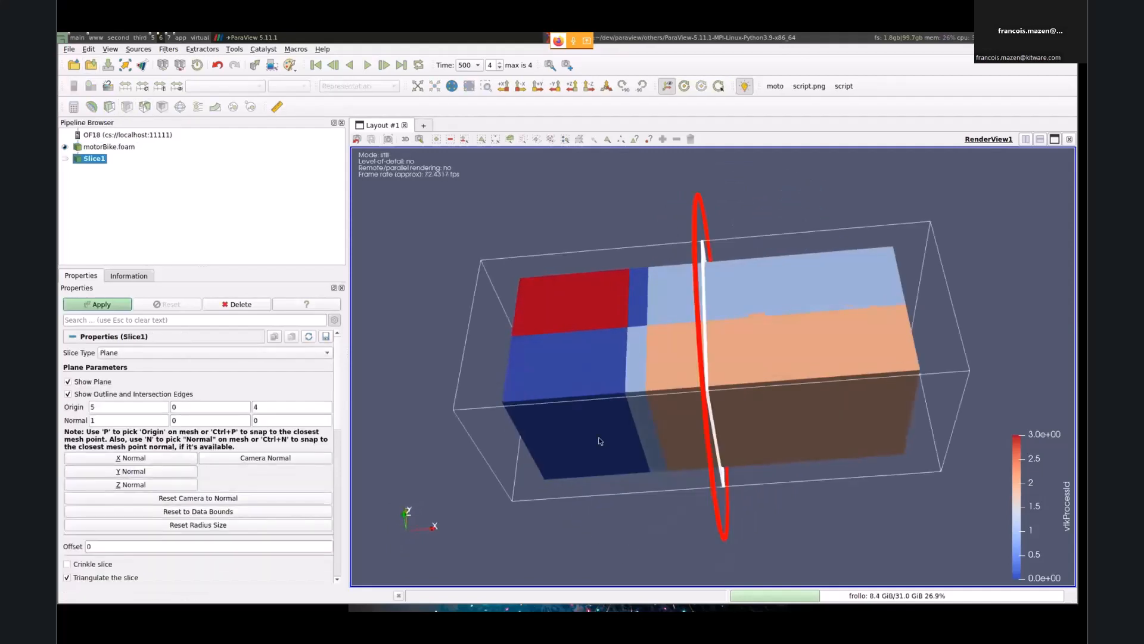
pyautogui.click(131, 471)
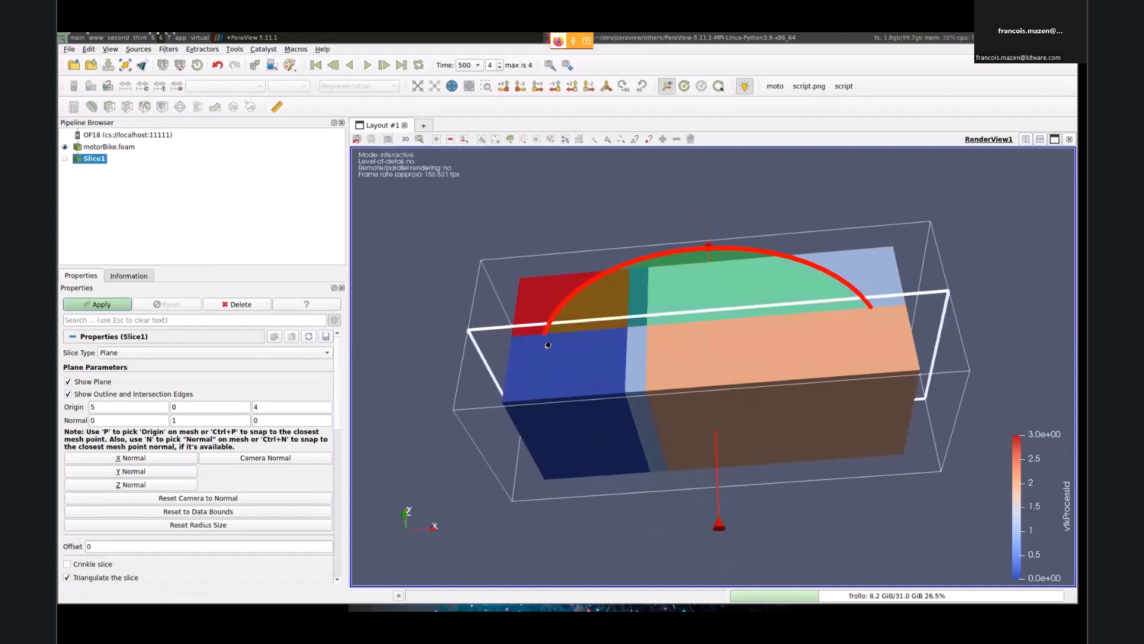
pyautogui.click(126, 309)
pyautogui.moveTo(603, 551); pyautogui.dragTo(586, 469)
# Step: Hide the slice plane widget and color Slice1 by vtkProcessId to examine which process holds each part
pyautogui.click(222, 88)
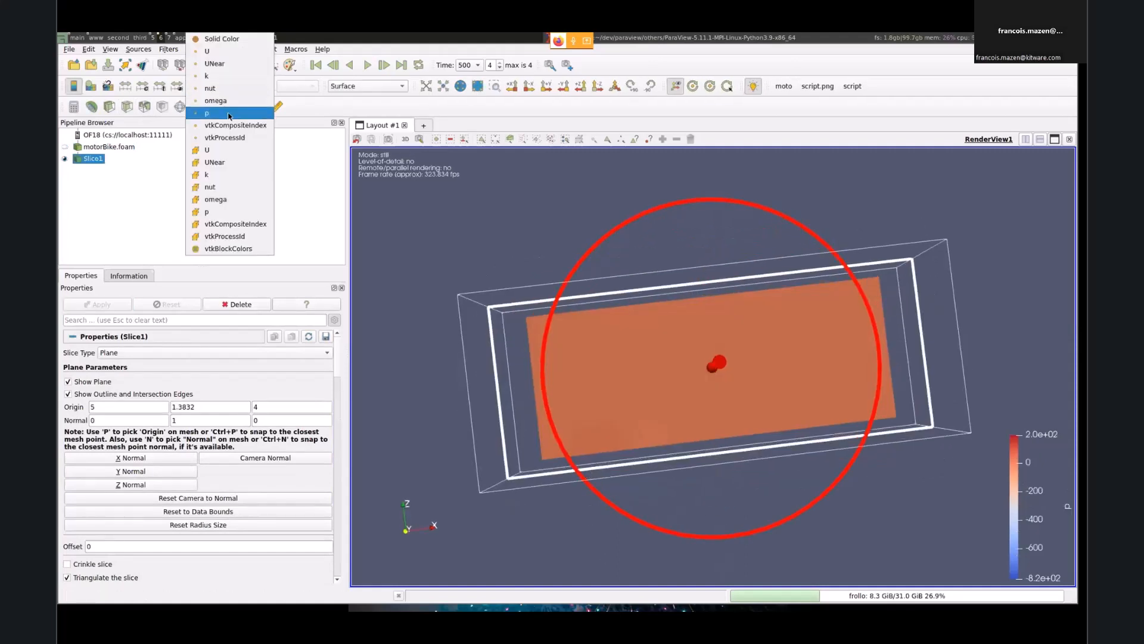
pyautogui.click(230, 114)
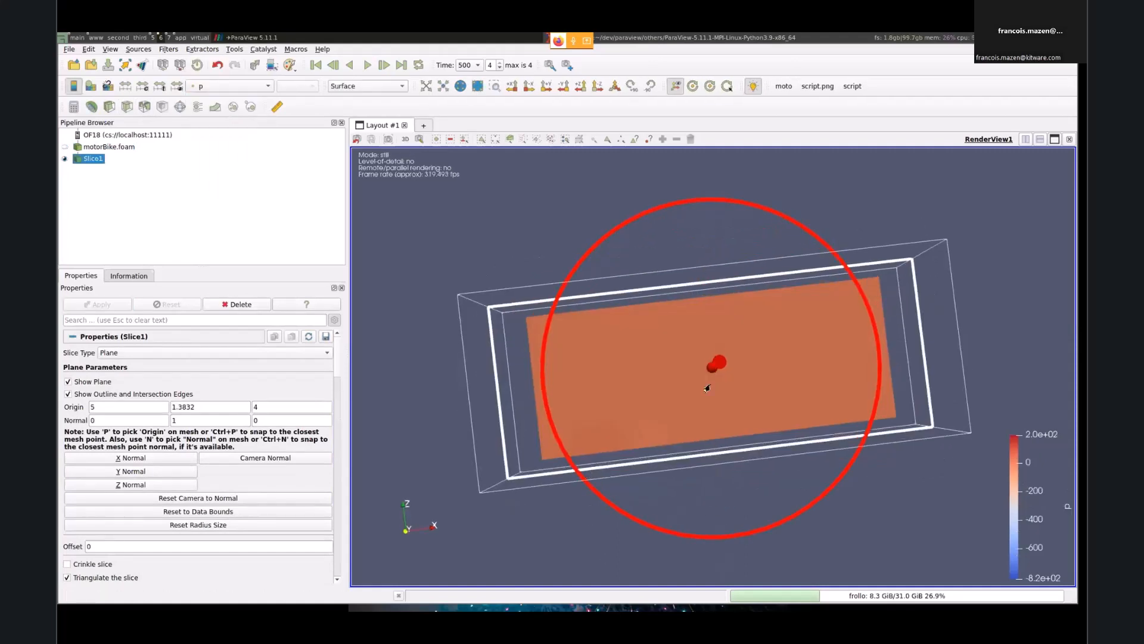
pyautogui.click(68, 382)
pyautogui.moveTo(696, 485); pyautogui.dragTo(665, 403)
pyautogui.click(200, 88)
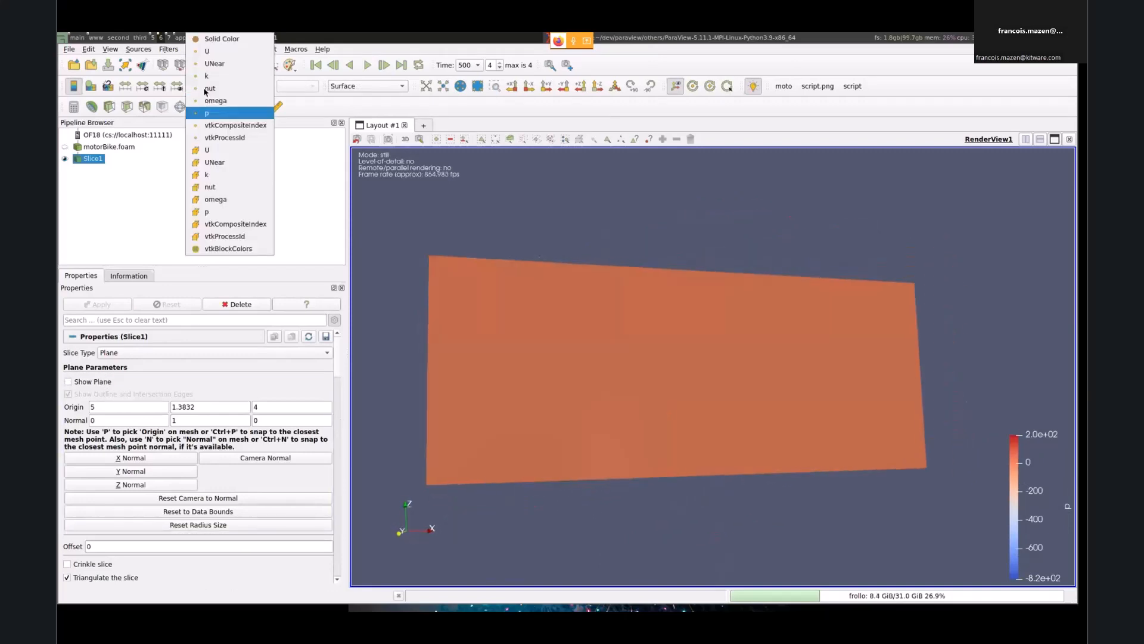
pyautogui.click(227, 138)
pyautogui.moveTo(573, 328); pyautogui.dragTo(622, 331)
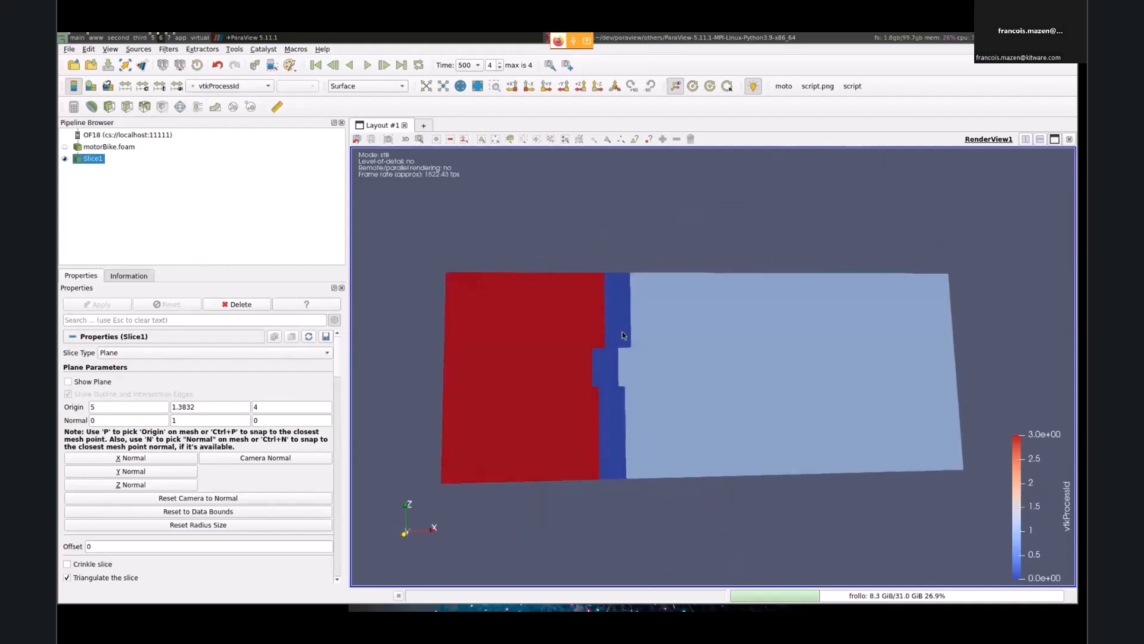
# Step: Hide Slice1, show motorBike.foam again, and examine the boundaries between its process regions
pyautogui.click(95, 147)
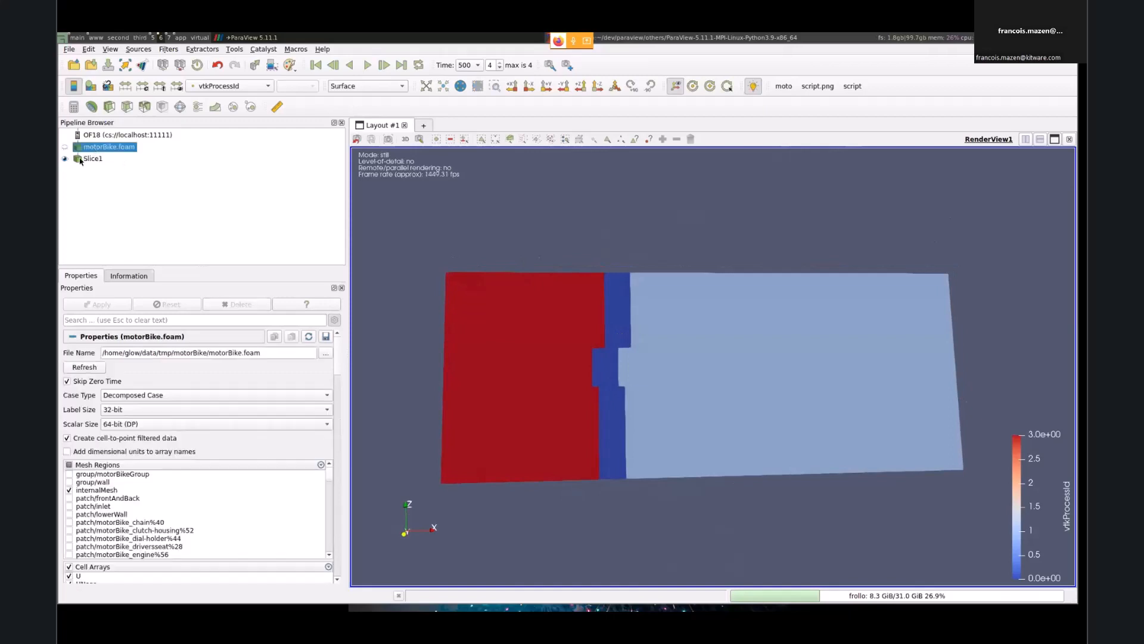
pyautogui.click(64, 158)
pyautogui.click(65, 147)
pyautogui.moveTo(733, 274); pyautogui.dragTo(776, 235)
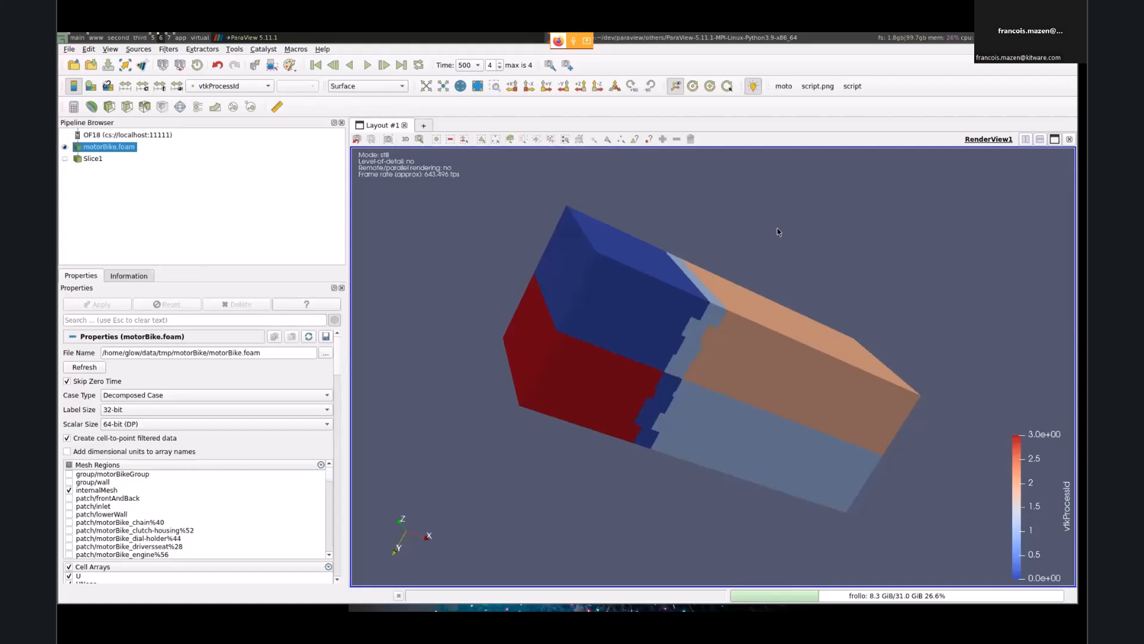
# Step: Apply a Redistribute DataSet filter to motorBike.foam with its default settings and color the result by vtkProcessId
pyautogui.hotkey('ctrl', 'space')
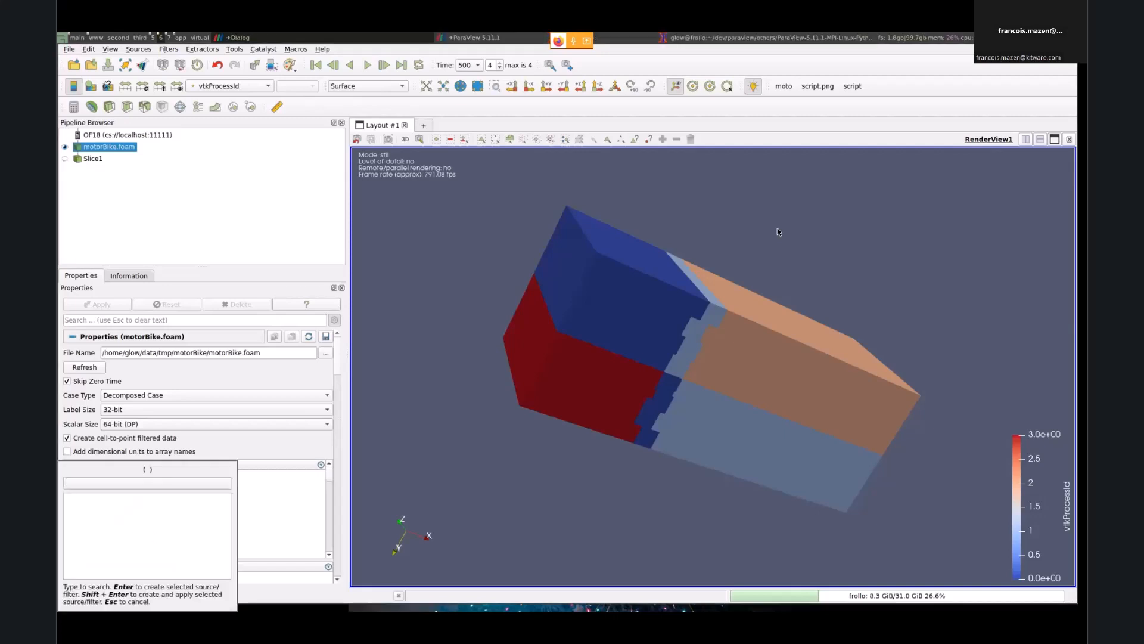
pyautogui.write('red')
pyautogui.press('Return')
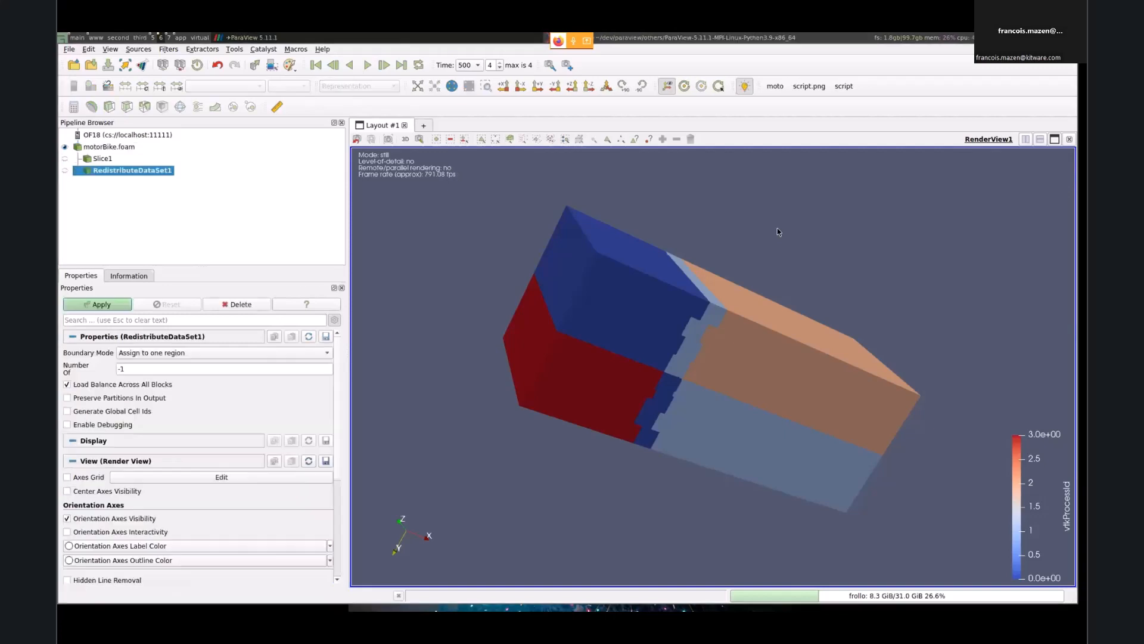
pyautogui.hotkey('ctrl', 'Return')
pyautogui.moveTo(742, 242); pyautogui.dragTo(621, 353)
pyautogui.click(246, 87)
pyautogui.click(262, 138)
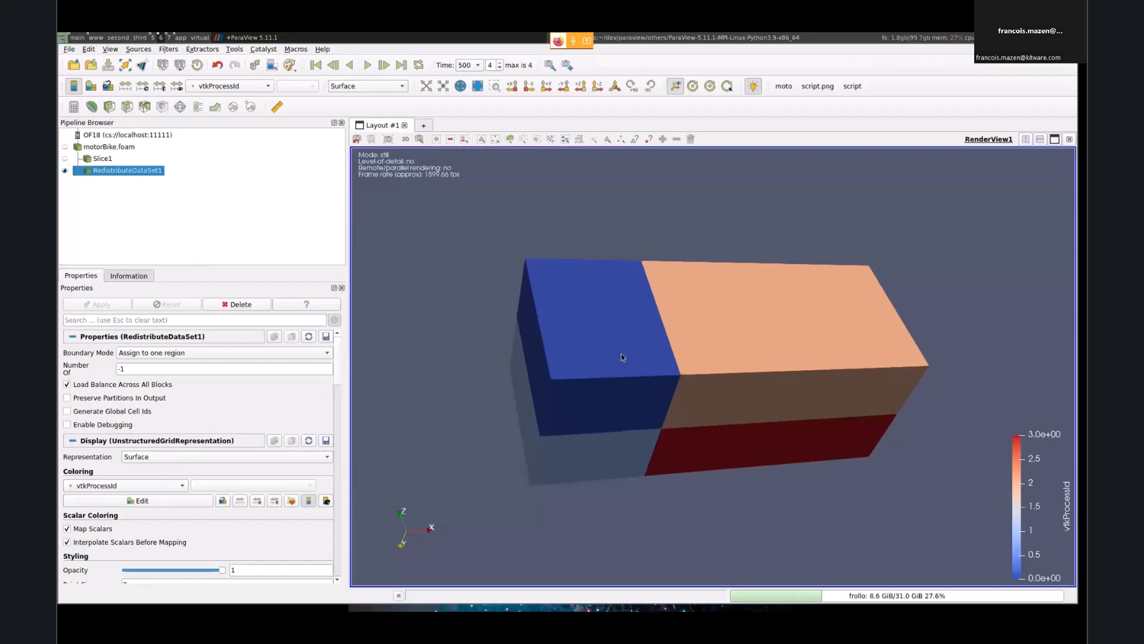
# Step: Switch to the ParaView-Advanced-Short-OpenFOAM presentation in Firefox, advance to the Going Further slide, and leave the slideshow
pyautogui.press('super+7')
pyautogui.press('Right')
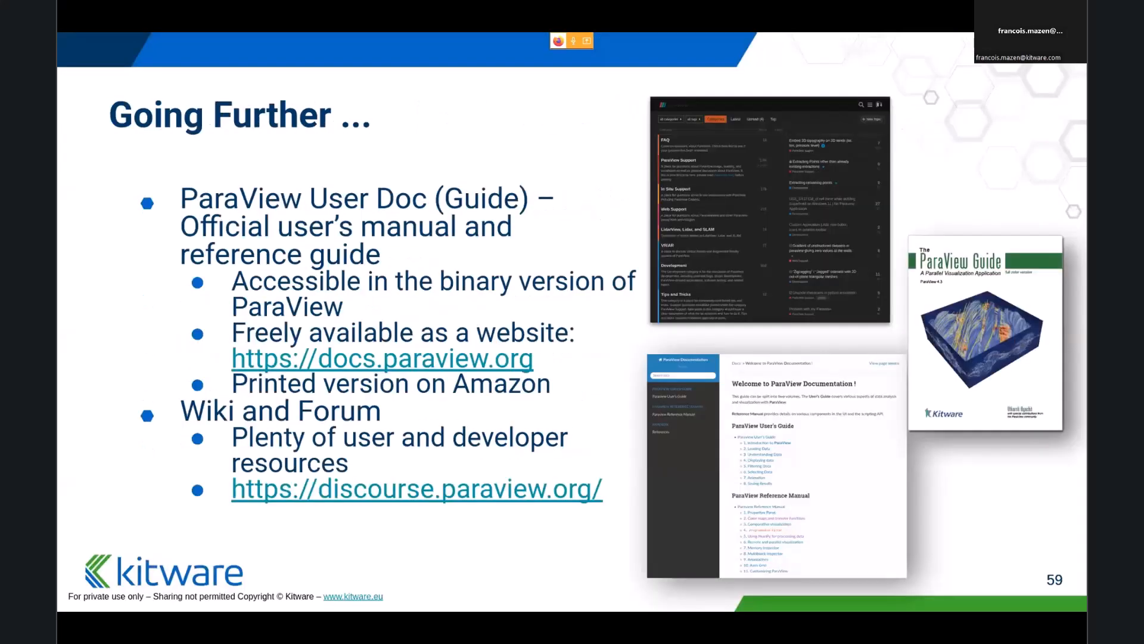
pyautogui.press('Escape')
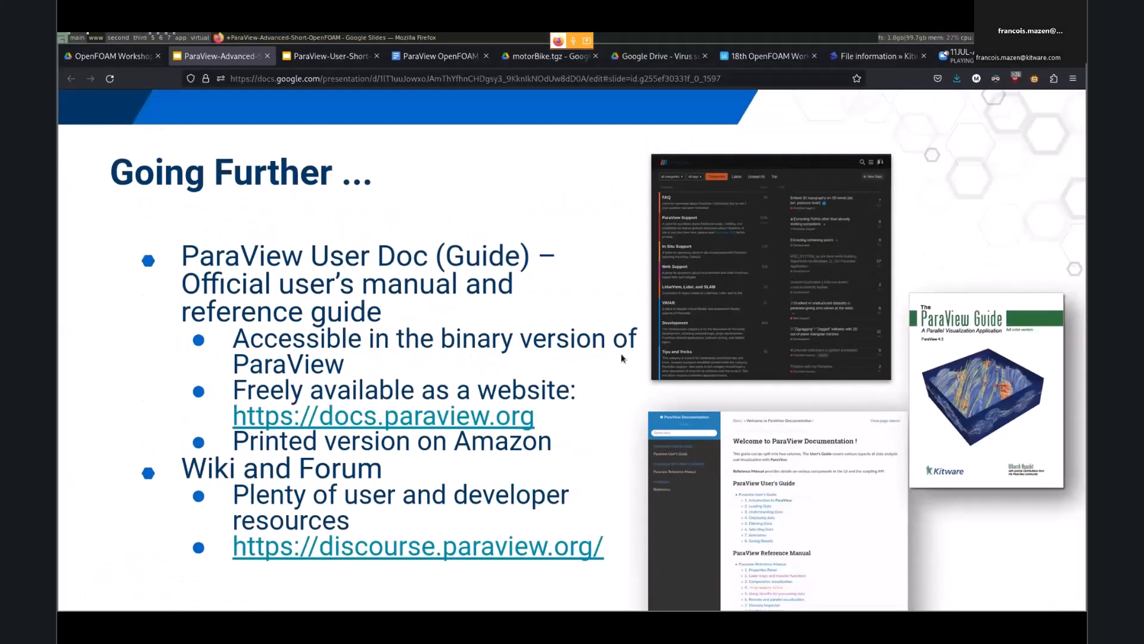
pyautogui.click(332, 56)
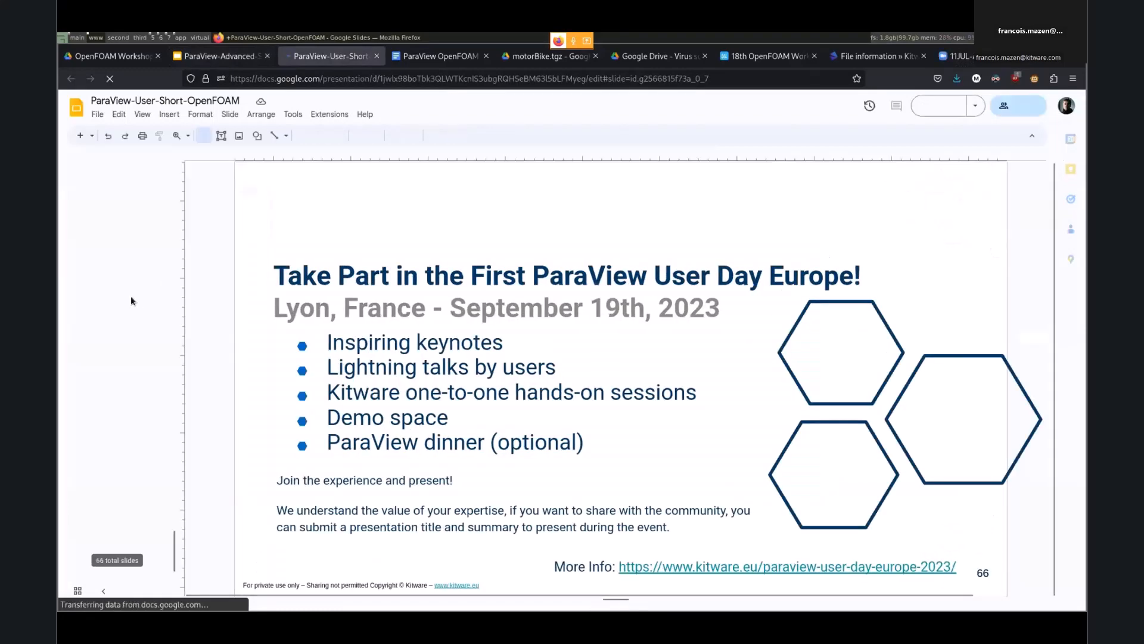
pyautogui.click(211, 57)
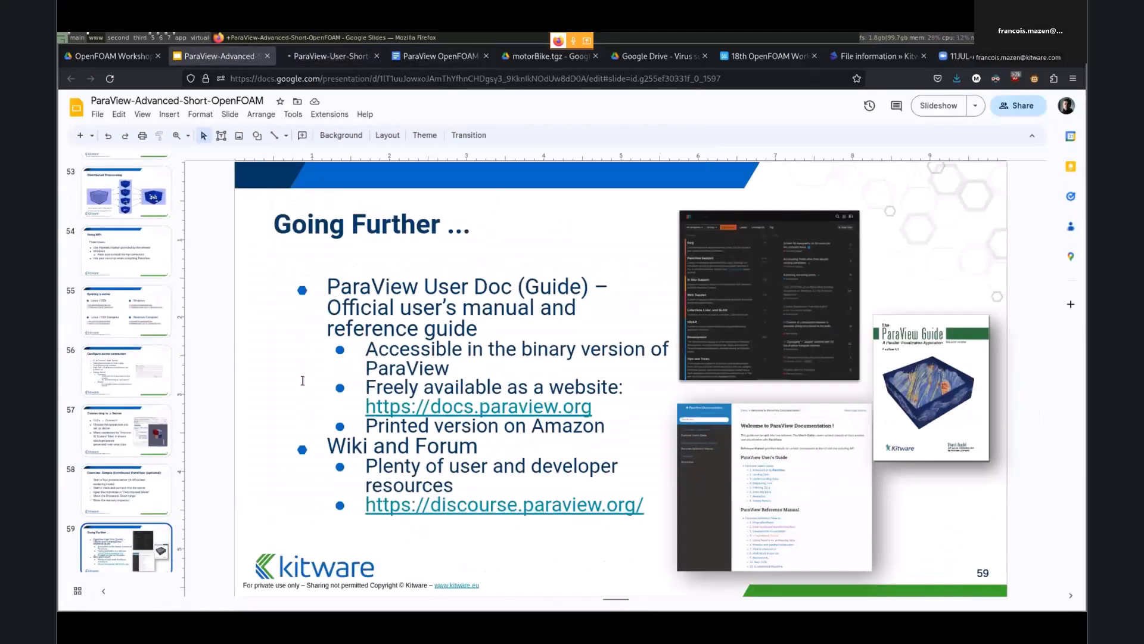